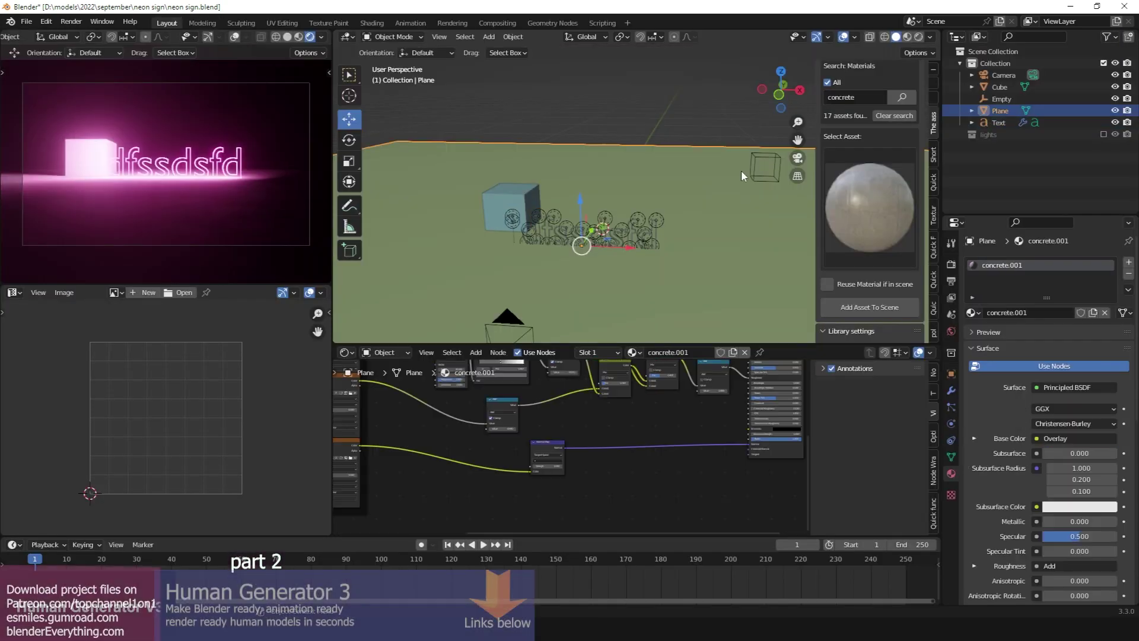
Move the cube-shaped empty upward behind the neon text in the finished example scene.
left_click(764, 167)
middle_click_drag(744, 165, 673, 165, "shift")
key("g")
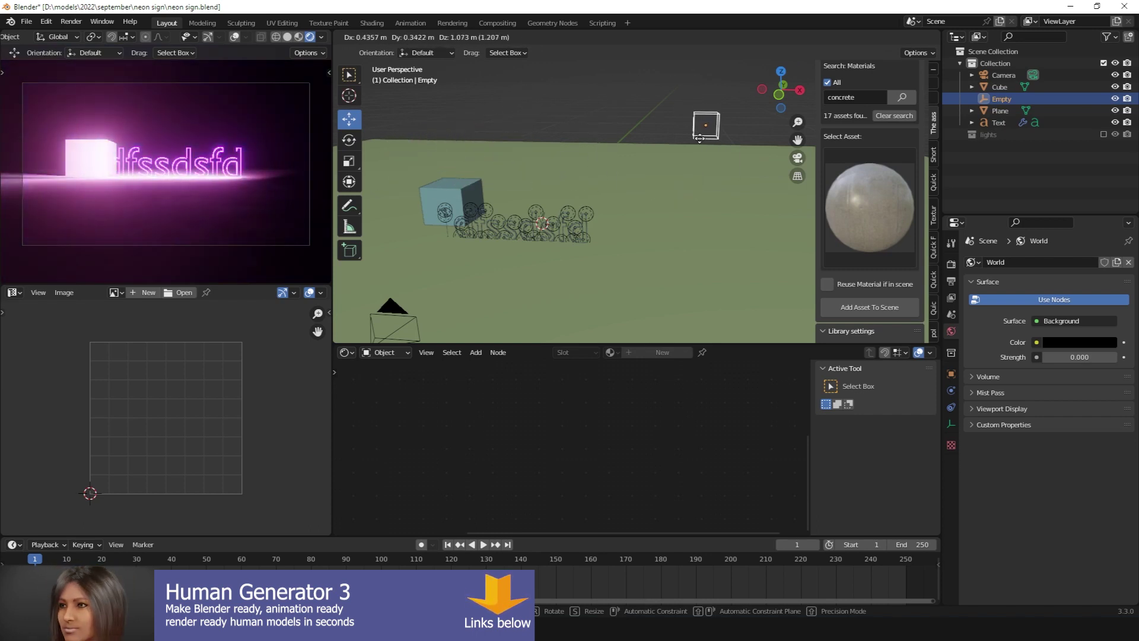
left_click(540, 120)
scroll(577, 175, "down", 4)
scroll(609, 177, "up", 6)
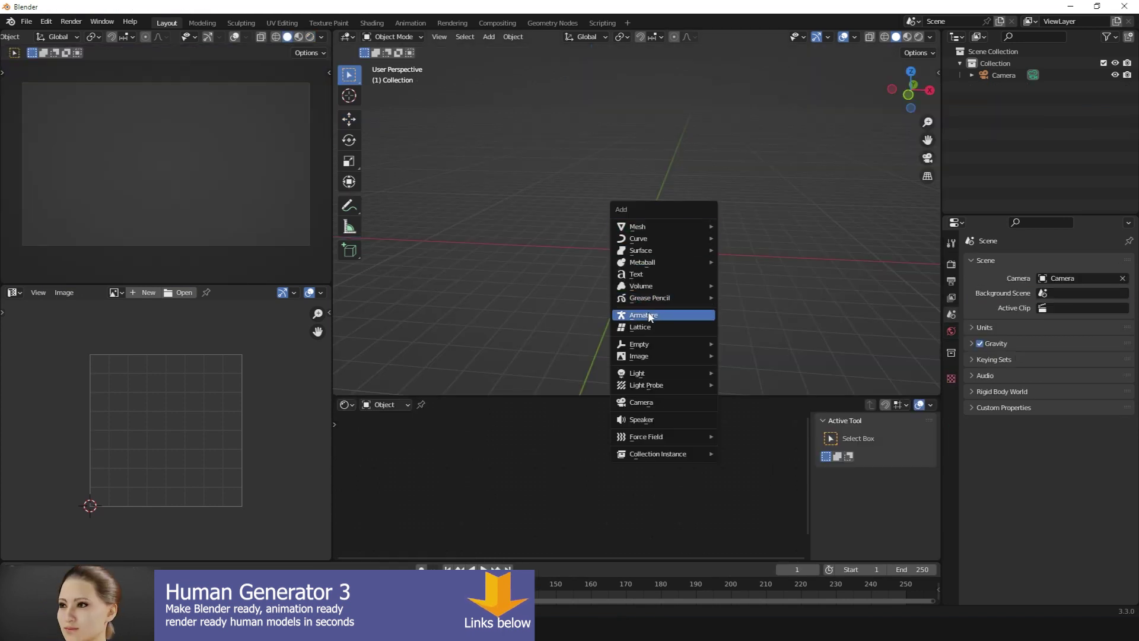
Add an upright text object to the empty scene and set its Fill Mode to None.
mouse_move(657, 284)
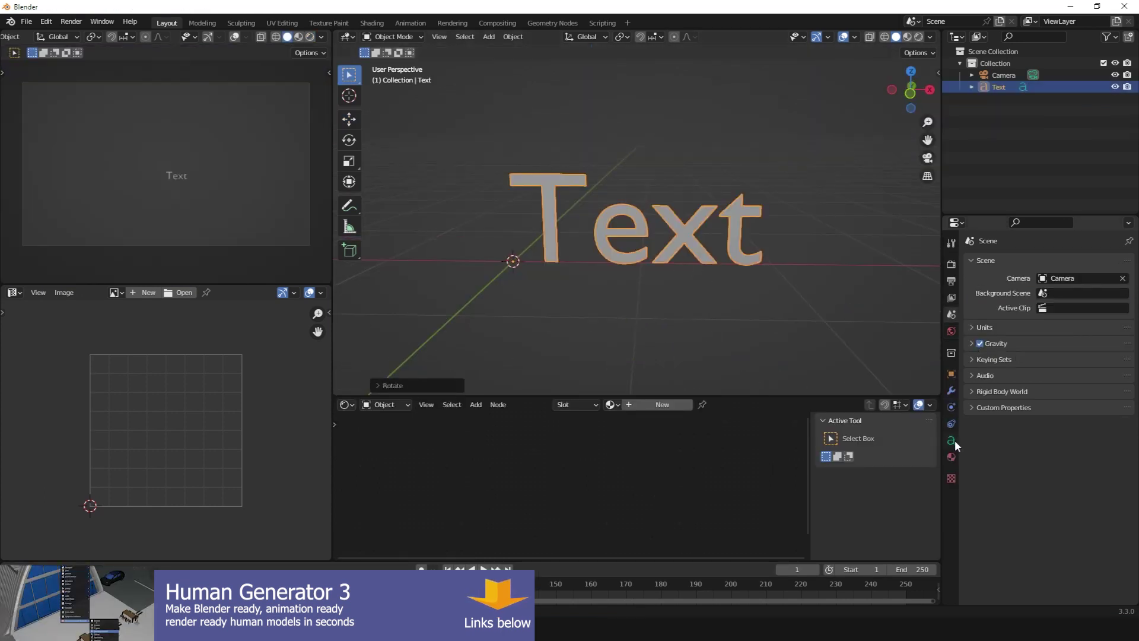
left_click(951, 440)
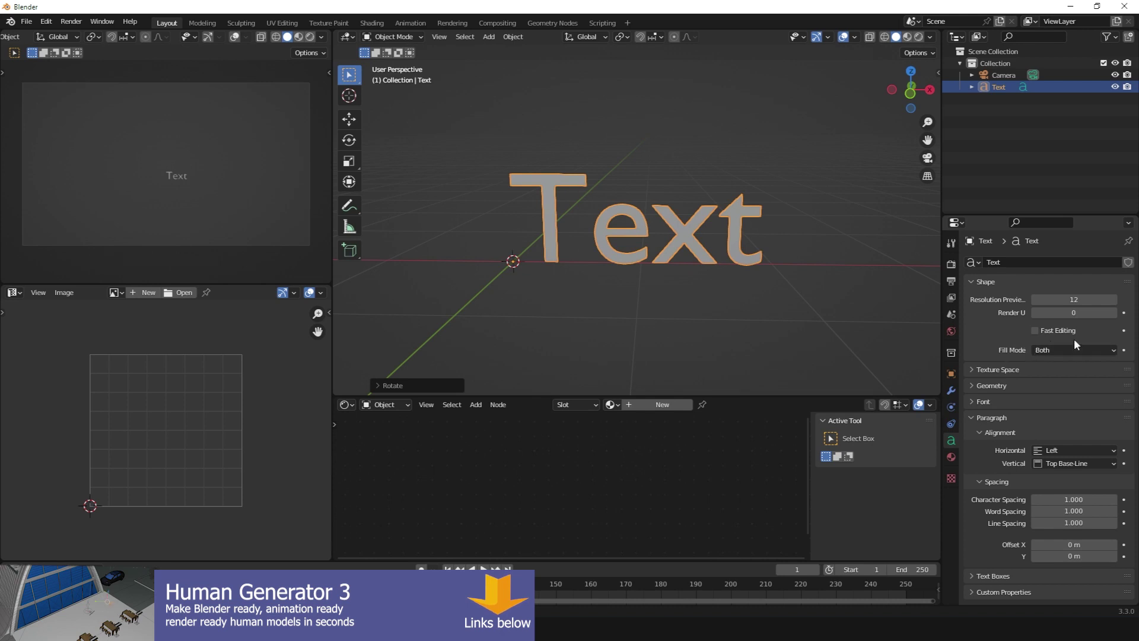
left_click(1064, 349)
left_click(1062, 363)
scroll(571, 246, "up", 4)
scroll(705, 236, "down", 5)
Switch the shader editor to the geometry node editor, create a new node tree for the text, and enlarge that editor.
left_click(347, 404)
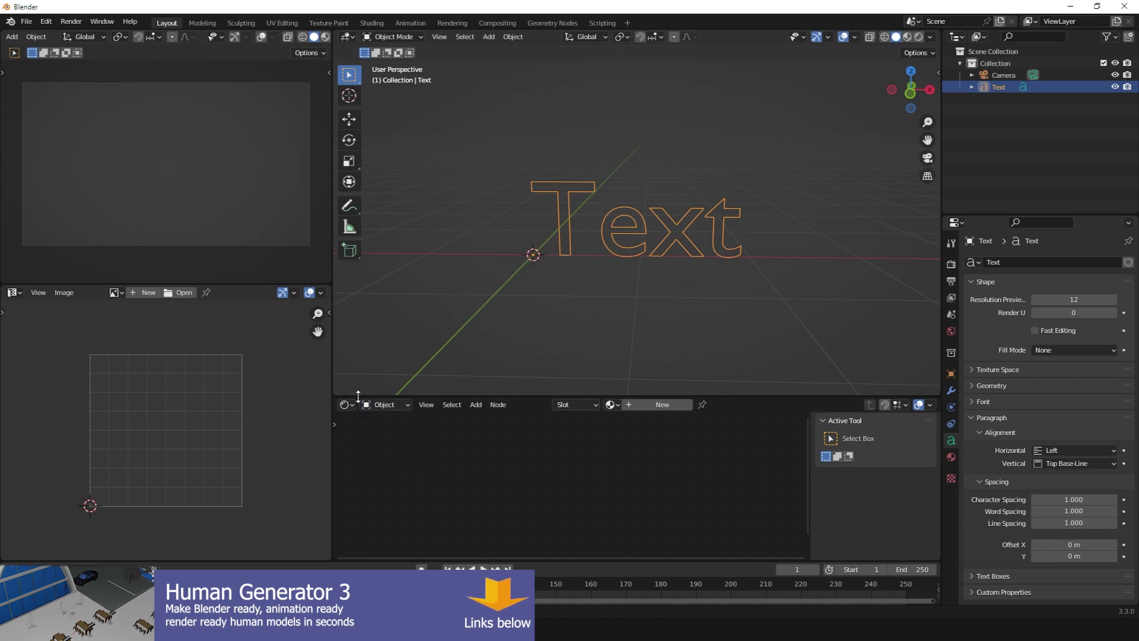
left_click(363, 503)
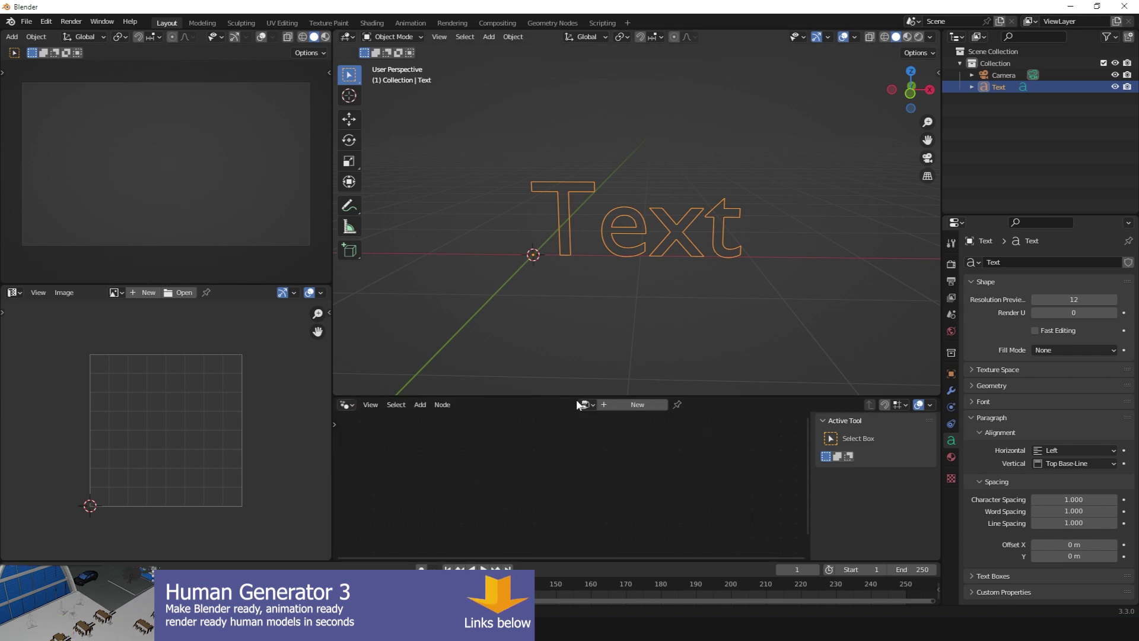
left_click(640, 404)
left_click_drag(696, 394, 696, 297)
key("Home")
scroll(692, 172, "up", 6)
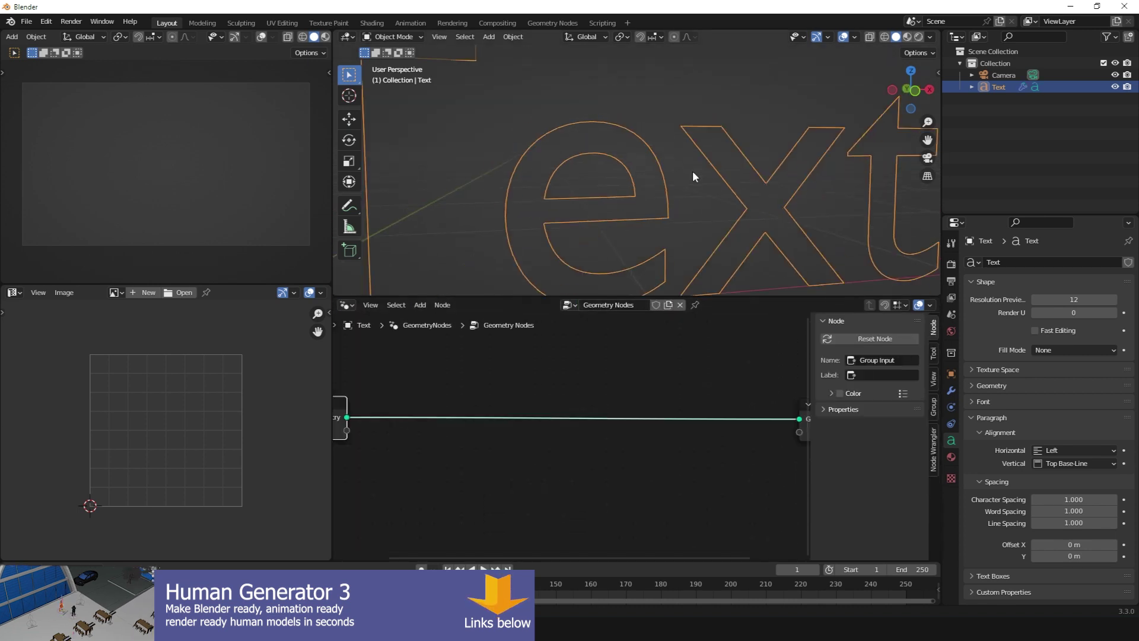
scroll(648, 432, "down", 2)
scroll(671, 403, "up", 2)
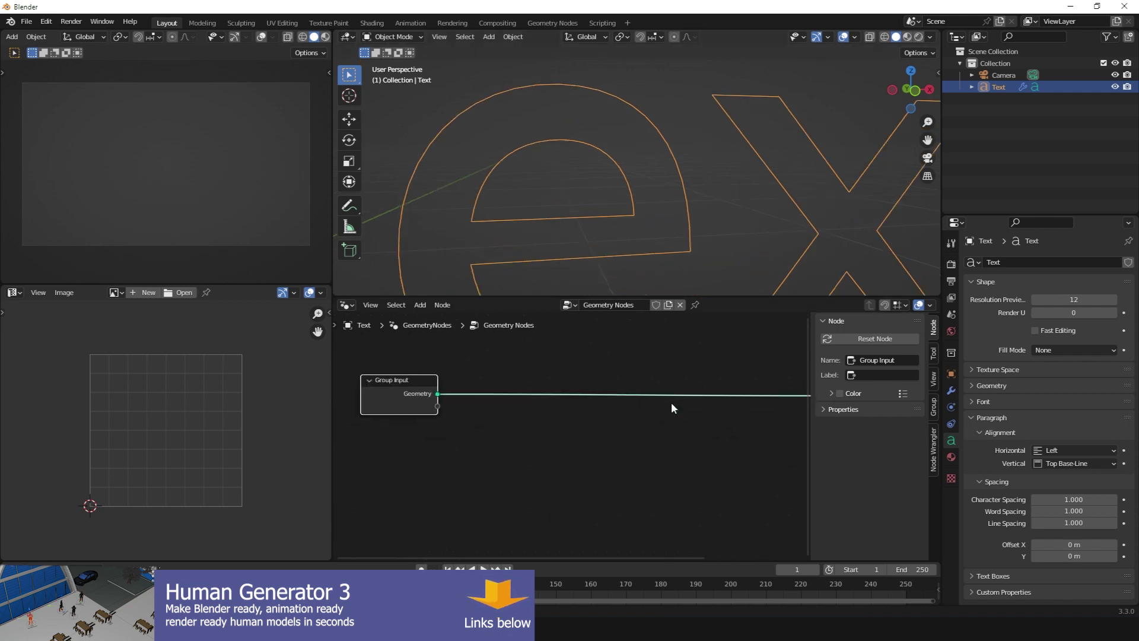
Insert a Curve to Mesh node on the link between Group Input and Group Output.
key("shift+a")
left_click(629, 238)
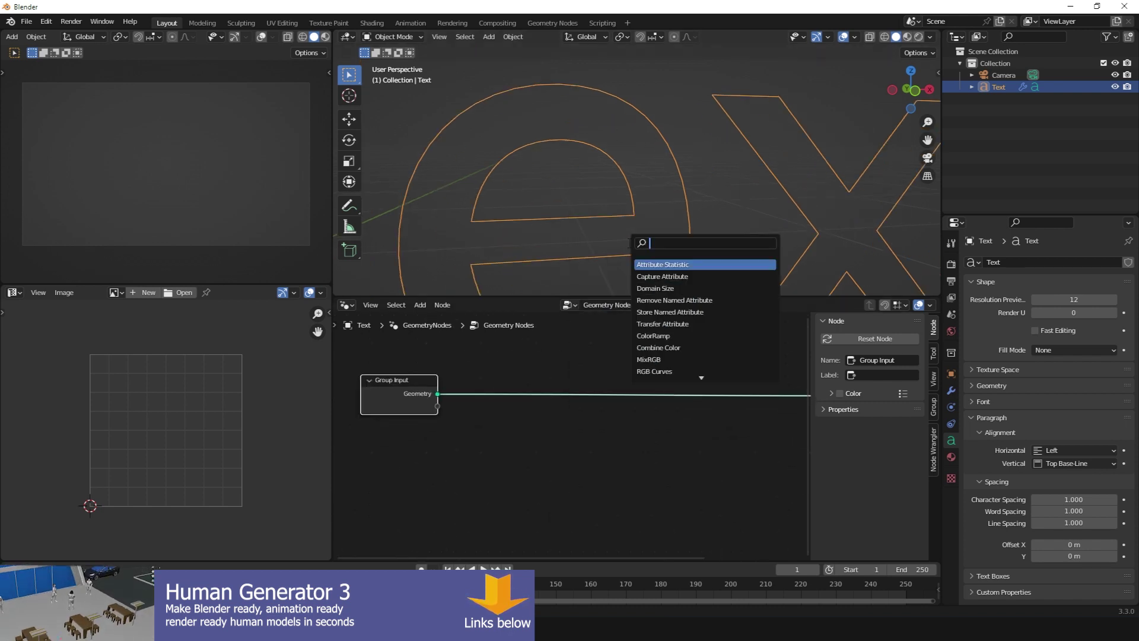
type("to m")
key("Return")
left_click(659, 395)
Add a Curve Circle node as the Profile Curve of Curve to Mesh, with resolution 3 and radius 0.01 m.
key("shift+a")
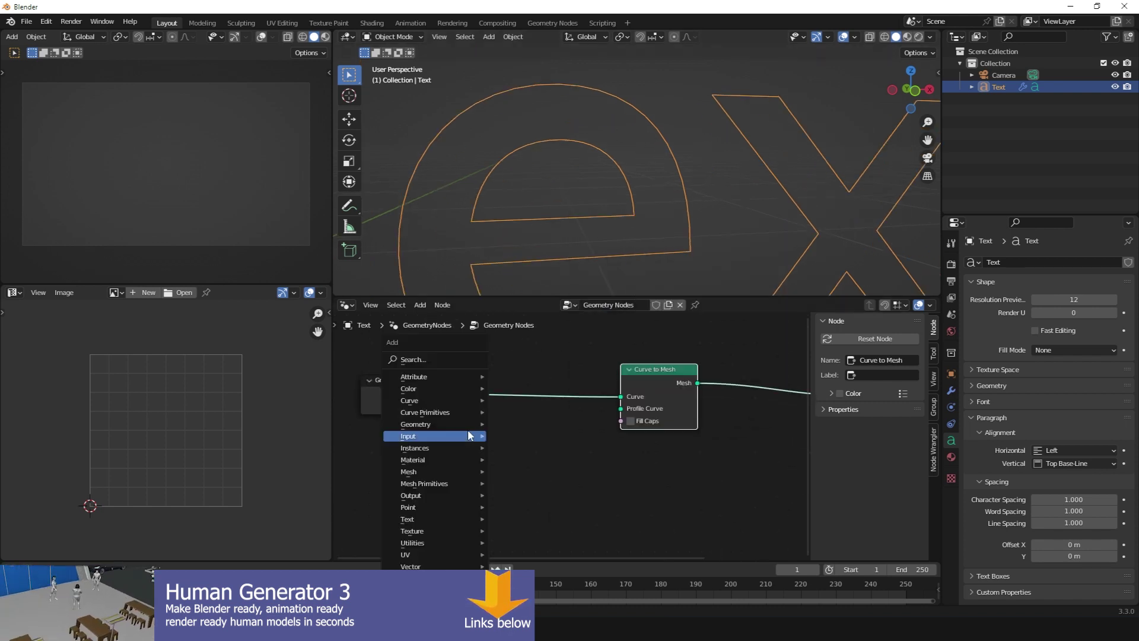
left_click(457, 361)
type("circle")
key("Return")
left_click_drag(485, 478, 620, 408)
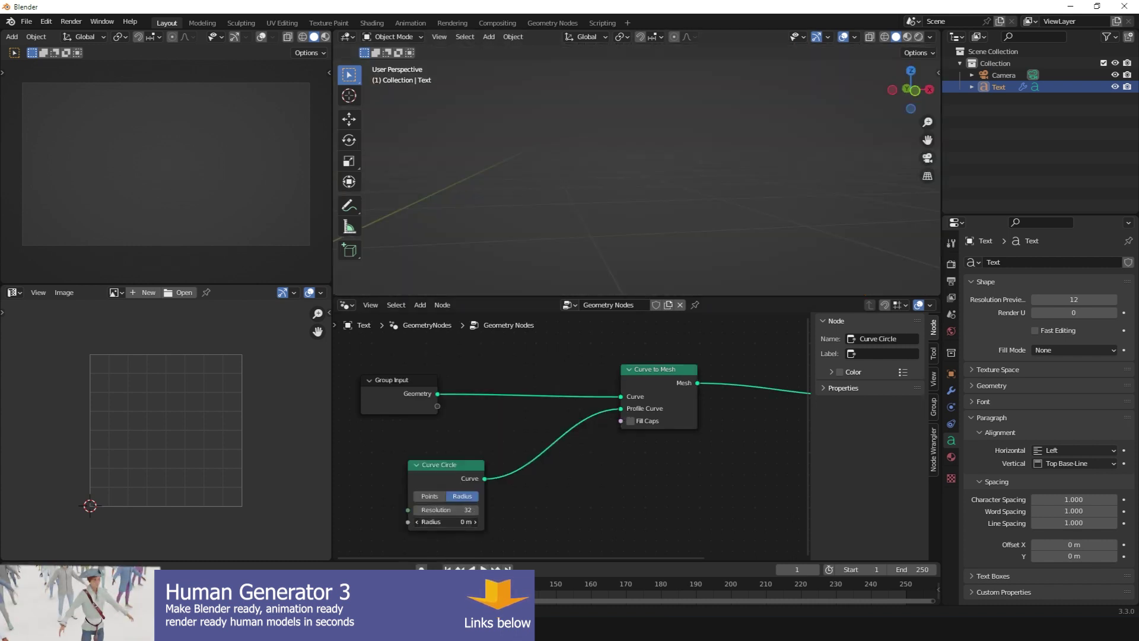
mouse_move(457, 522)
left_mouse_down()
mouse_move(442, 521)
mouse_move(472, 511)
left_mouse_up()
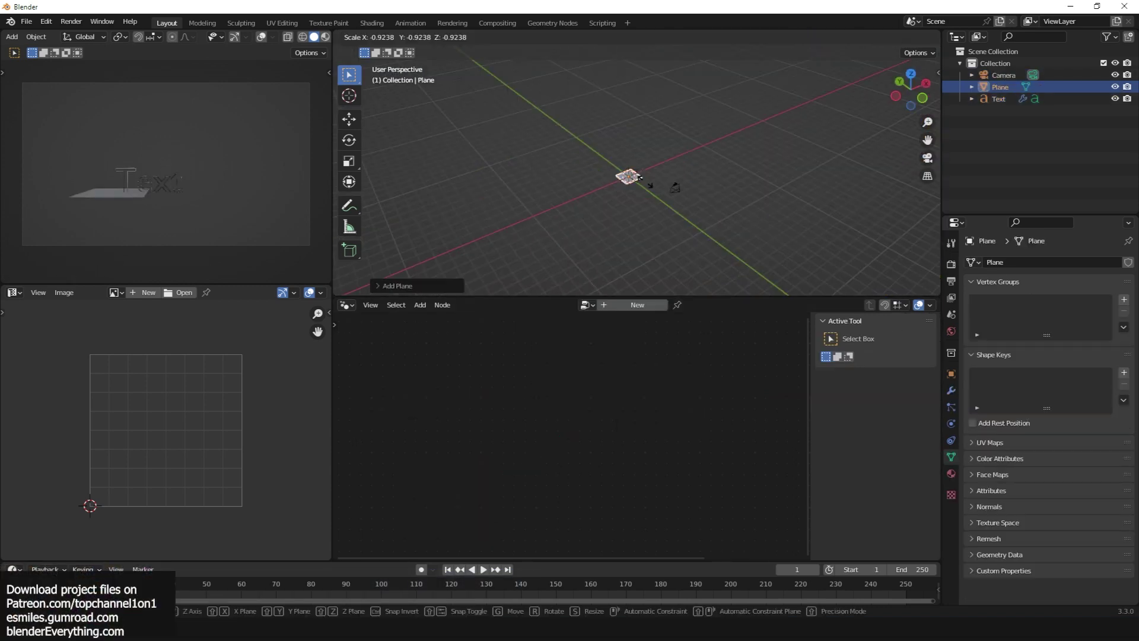
Scale the plane up into a large ground surface reaching well beyond the text and camera.
left_click(672, 177)
key("s")
left_click(710, 289)
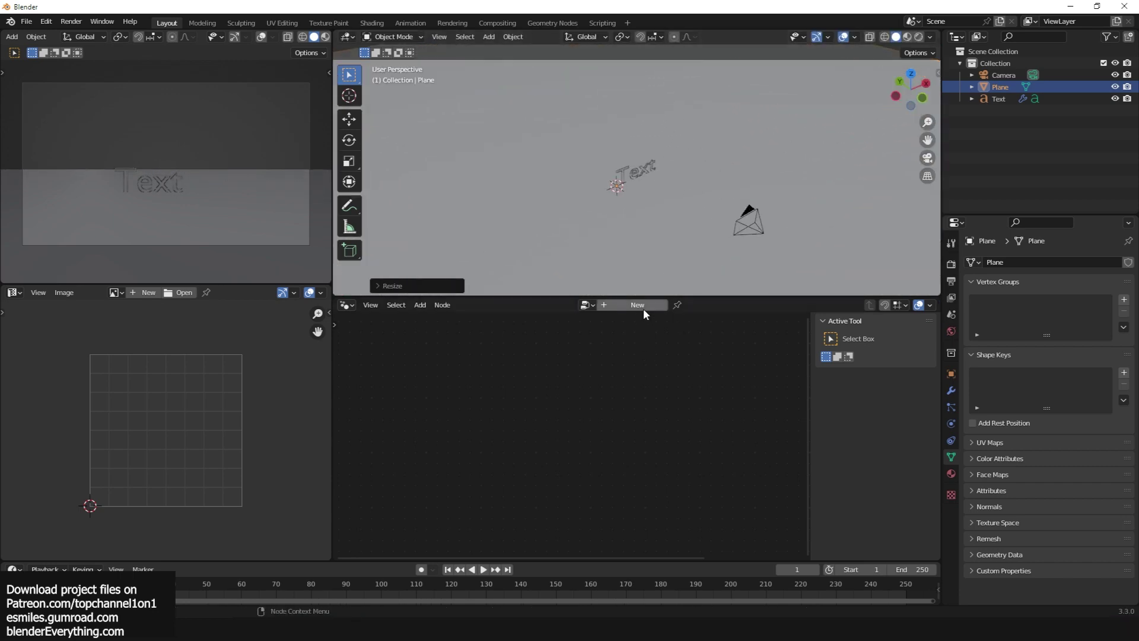
Search all materials in the asset library for "concrete" and apply a concrete material to the plane.
key("n")
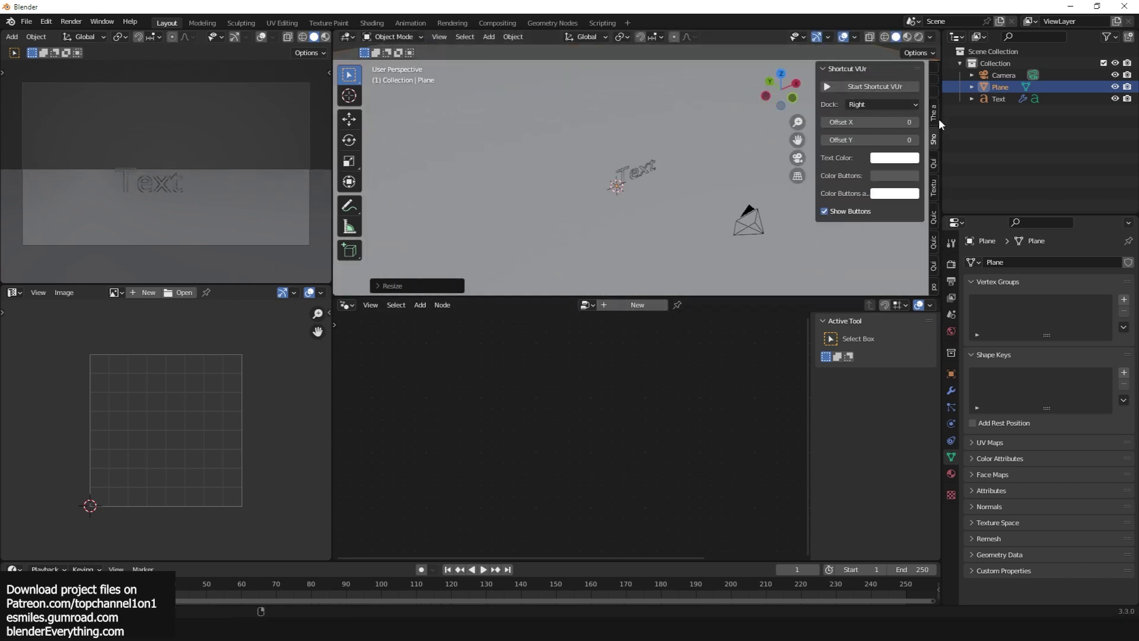
left_click(935, 115)
left_click(881, 119)
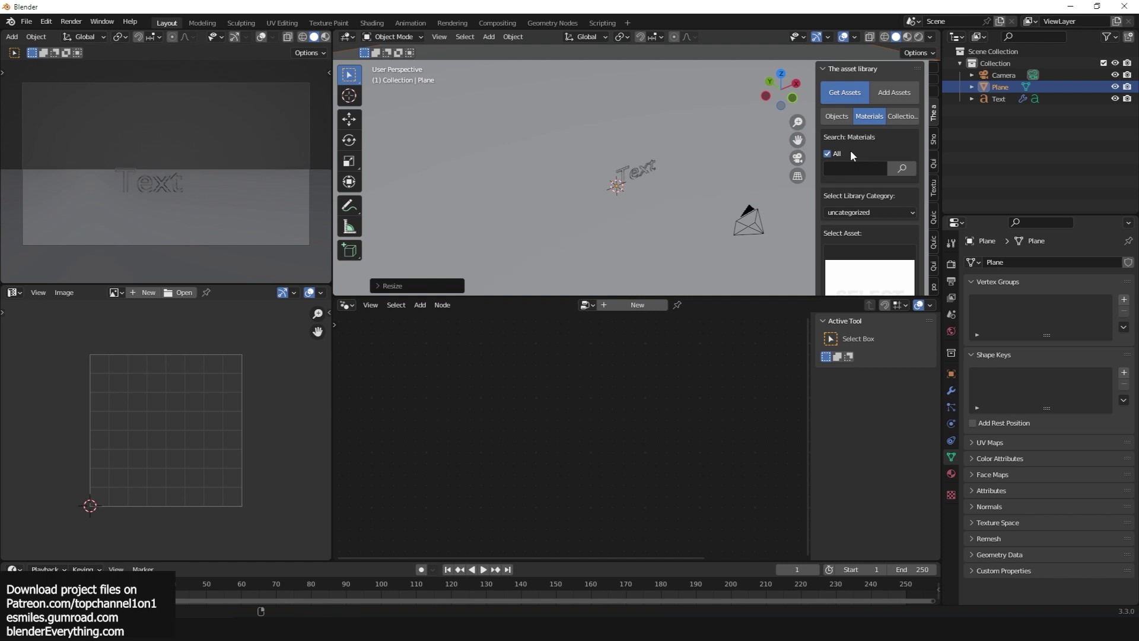
left_click(847, 169)
type("concrete")
key("Return")
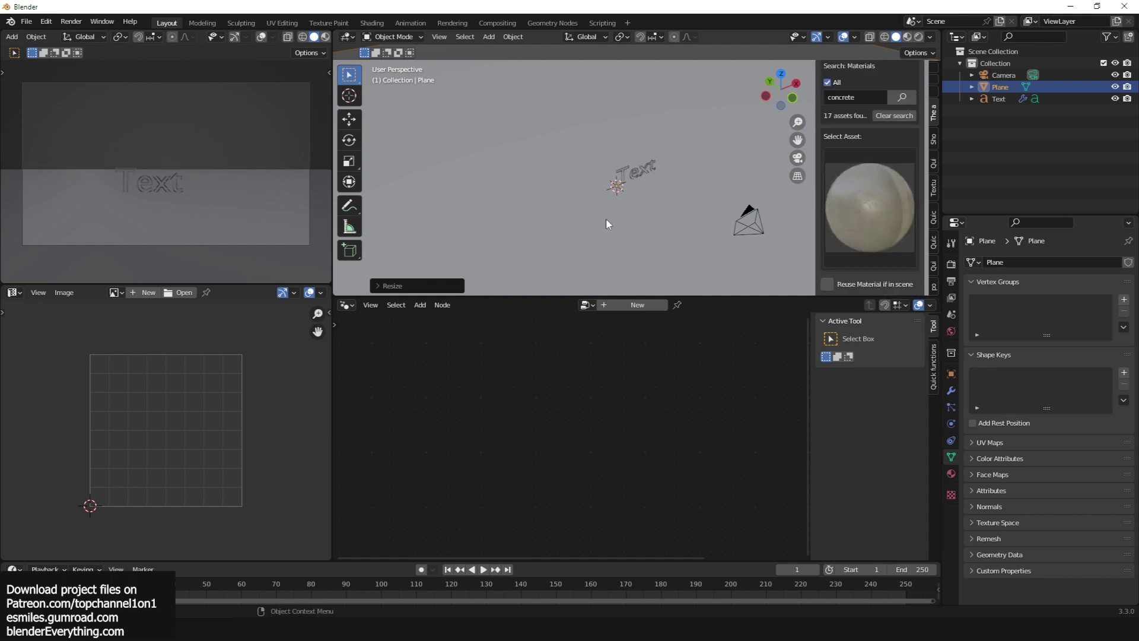
scroll(617, 211, "up", 8)
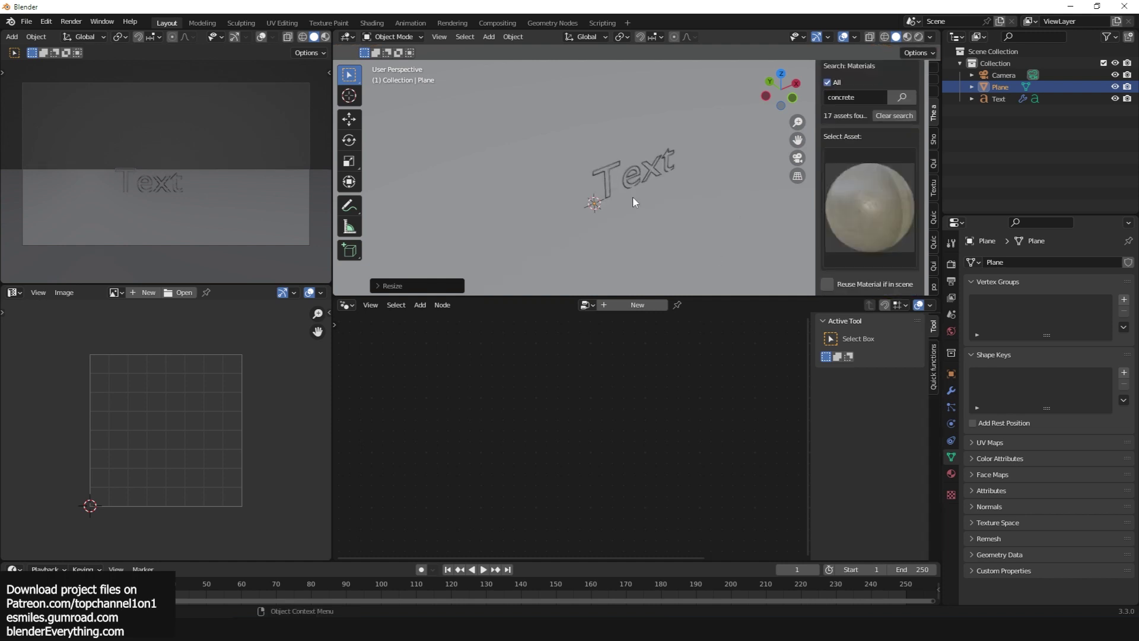
Set the camera viewport to rendered shading and darken the world background color to black.
left_click(325, 38)
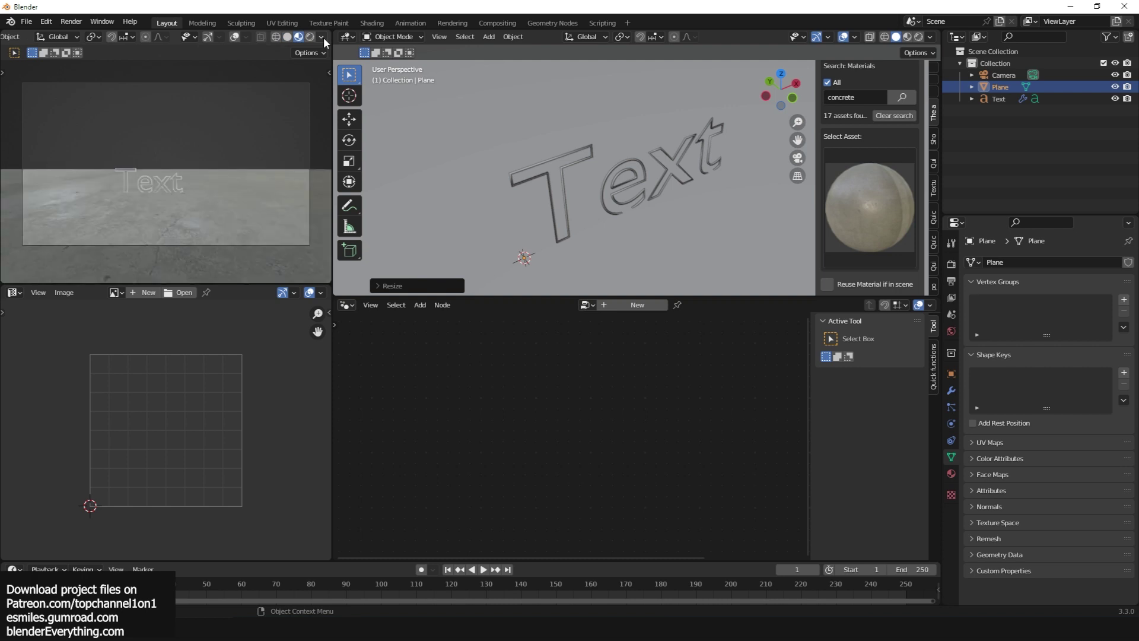
left_click(310, 37)
left_click(951, 331)
left_click(1086, 342)
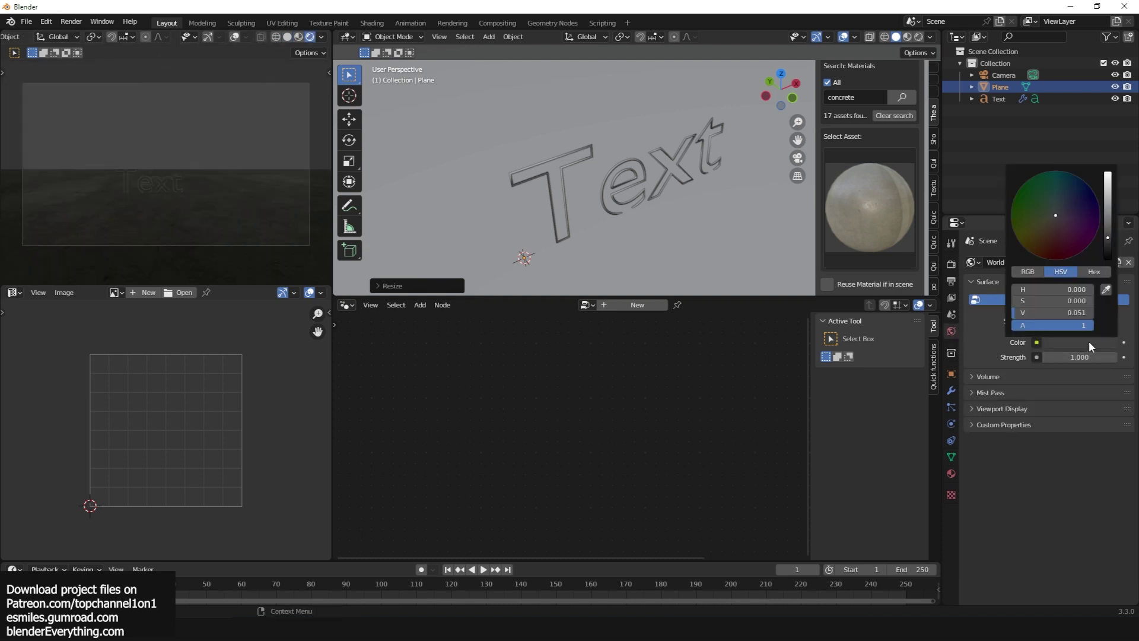
left_click_drag(1112, 226, 1102, 261)
Give the text object a new material with an Emission surface in bright blue.
scroll(558, 213, "up", 4)
left_click(558, 212)
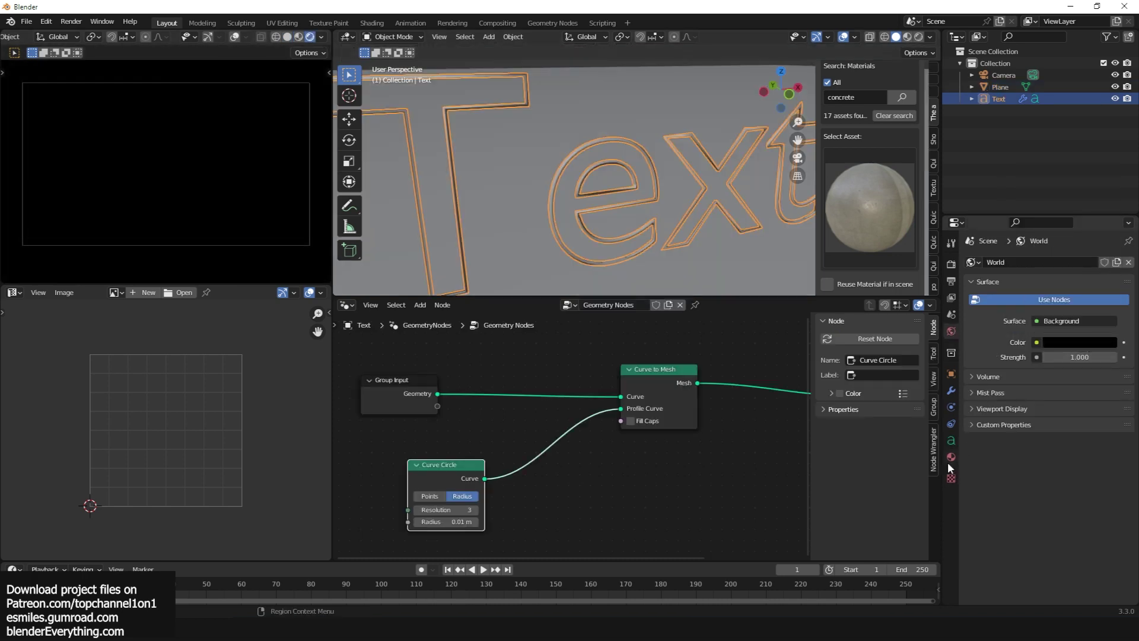
left_click(951, 457)
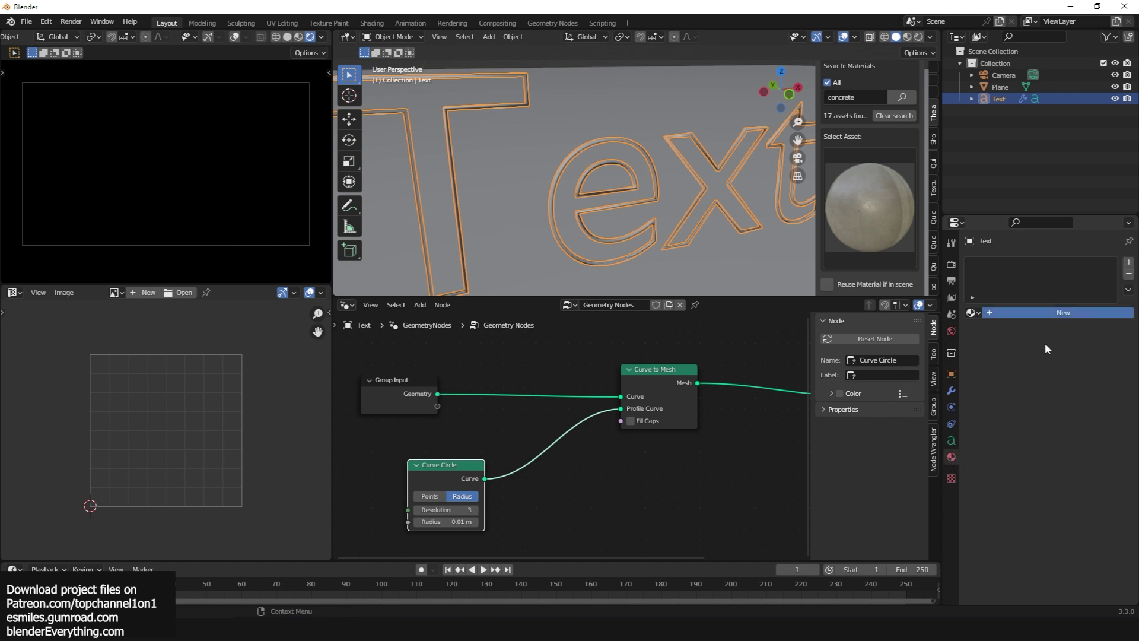
left_click(1062, 313)
left_click(1073, 387)
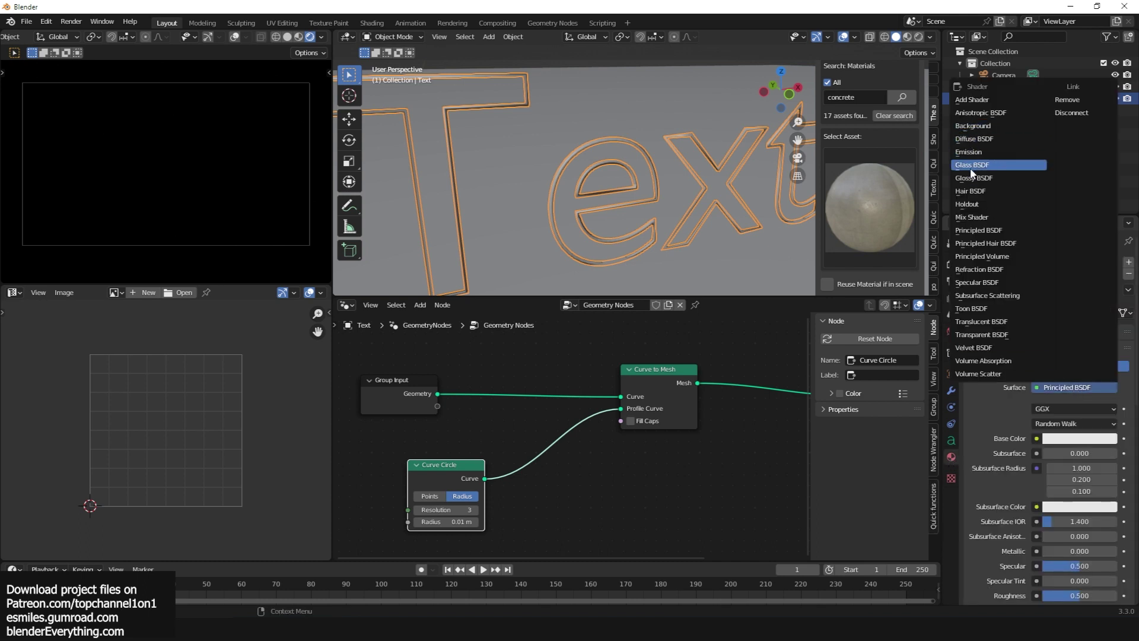
left_click(991, 155)
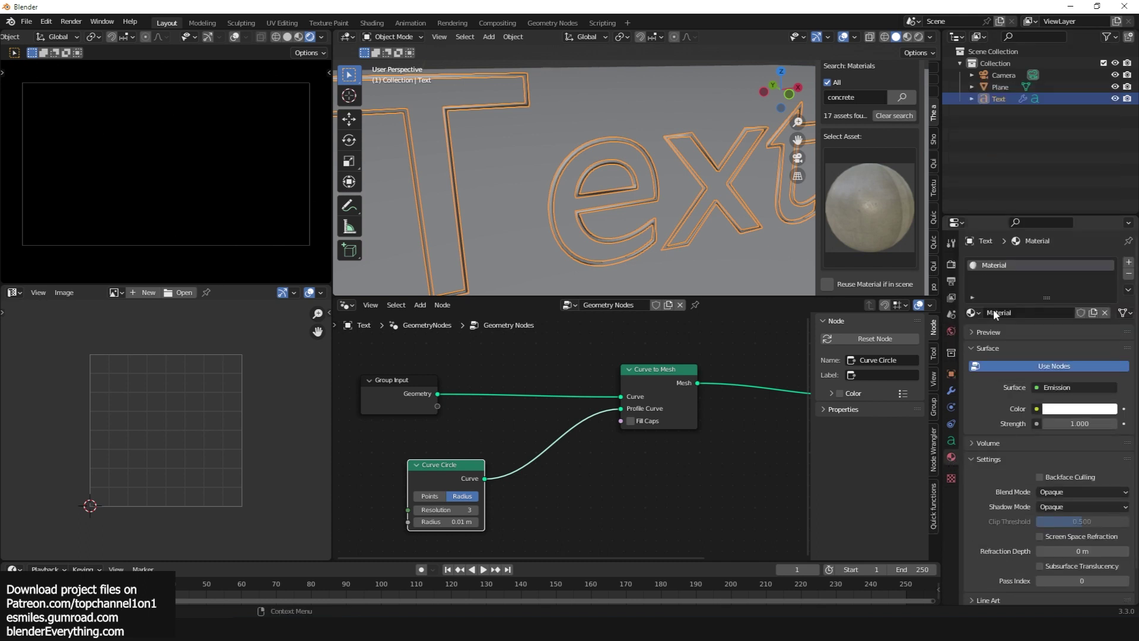
left_click(1089, 409)
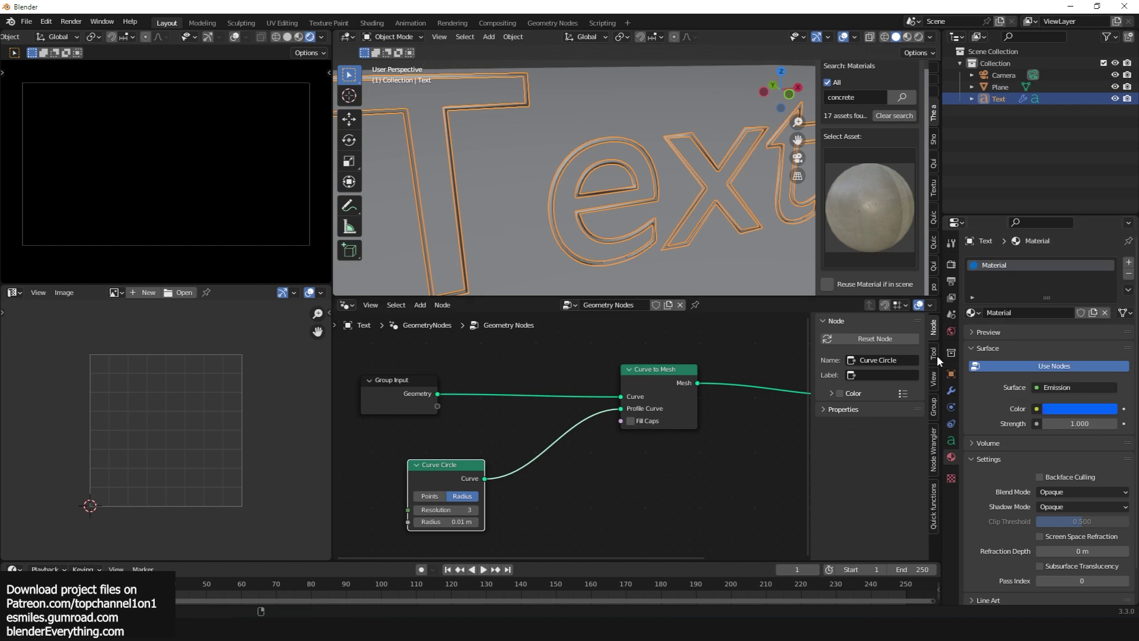
Enable Bloom in the Eevee render settings.
left_click(951, 263)
scroll(702, 286, "down", 3)
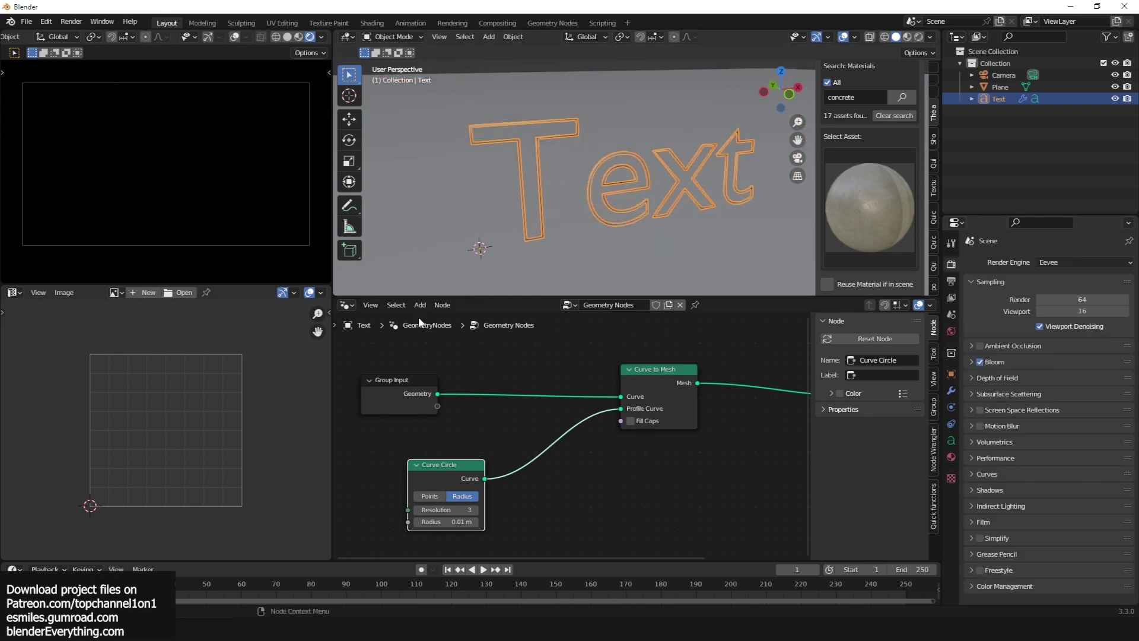
Move Group Output away from Curve to Mesh and insert a Set Material node on the link between them.
middle_click_drag(462, 378, 553, 449)
left_click_drag(682, 383, 771, 386)
key("shift+a")
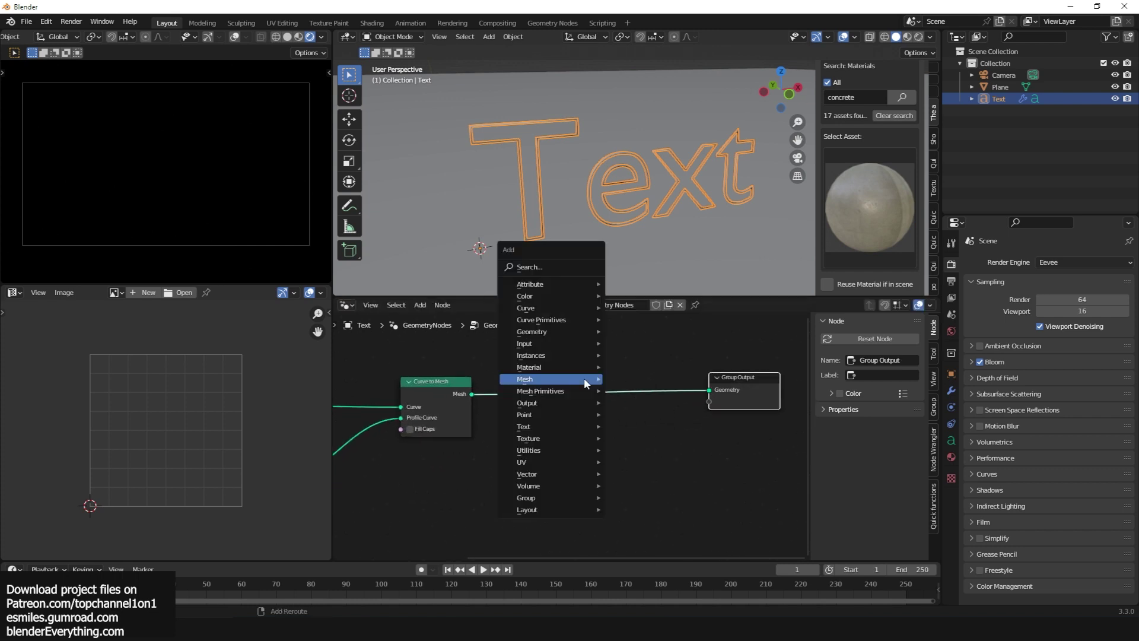
left_click(549, 266)
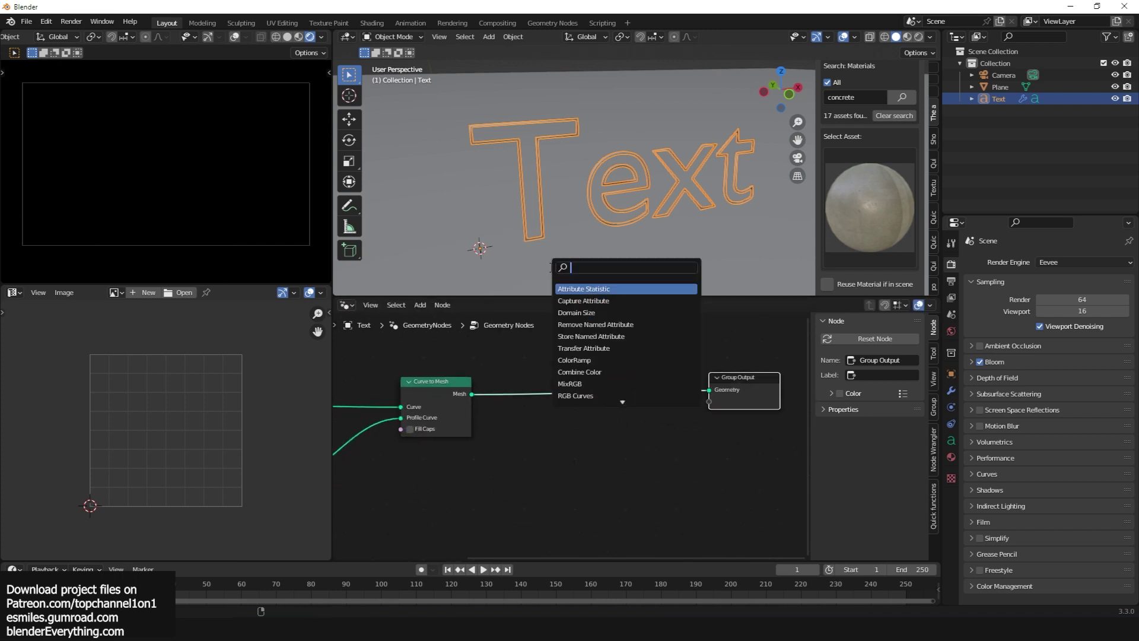
type("set a")
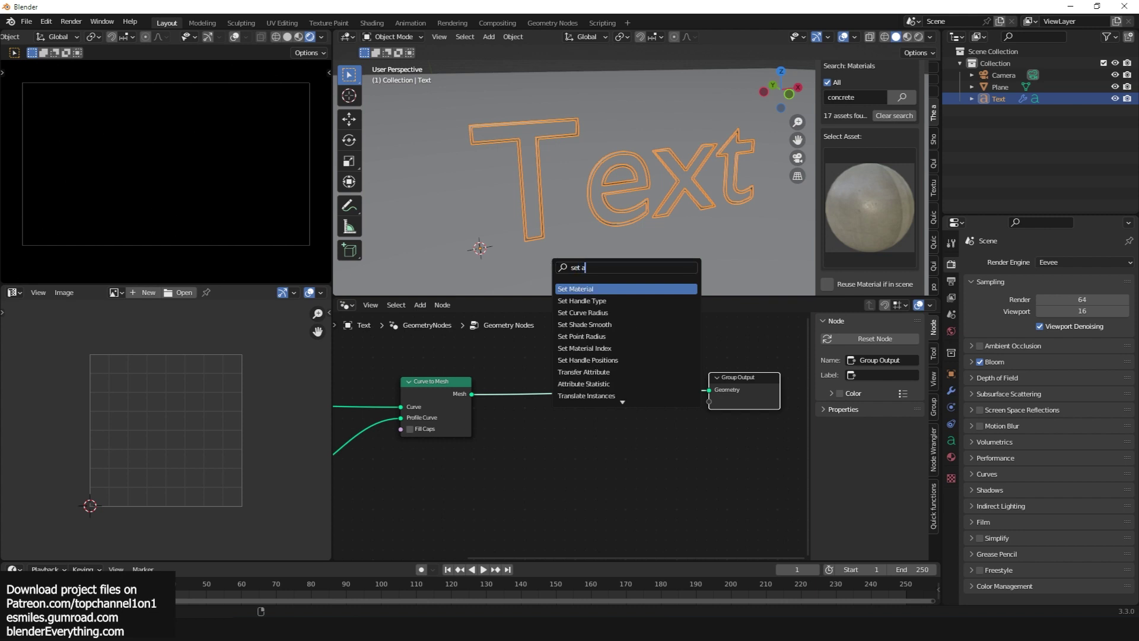
key("Return")
left_click(617, 362)
Expose the Set Material node's material socket through Group Input and assign the blue emission material in the text's GeometryNodes modifier.
scroll(732, 414, "down", 2)
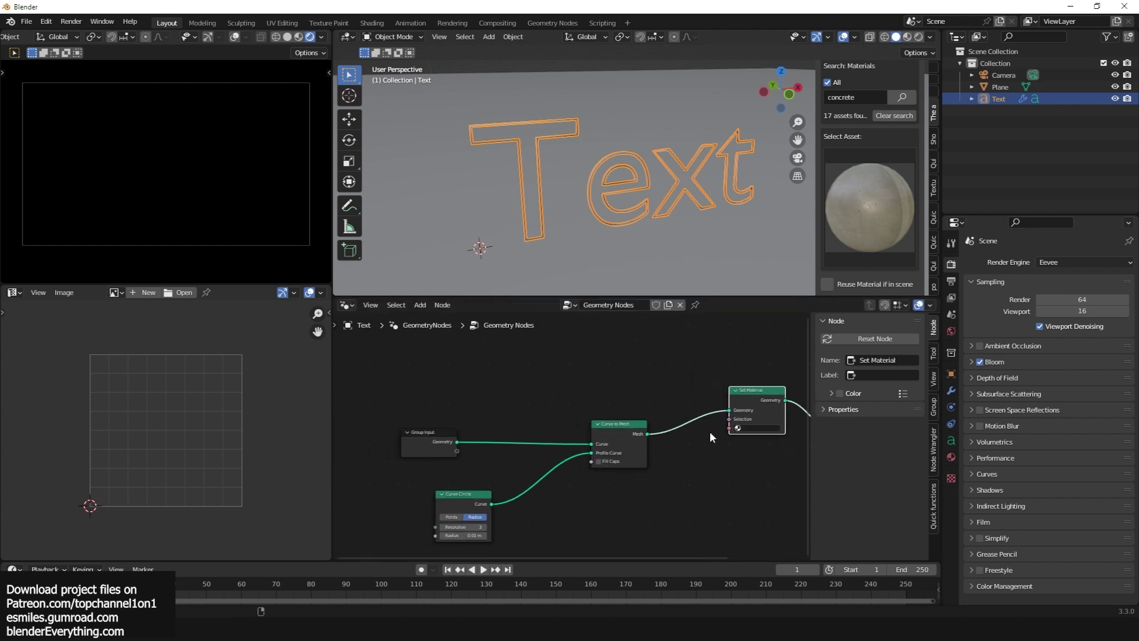
left_click_drag(730, 427, 457, 451)
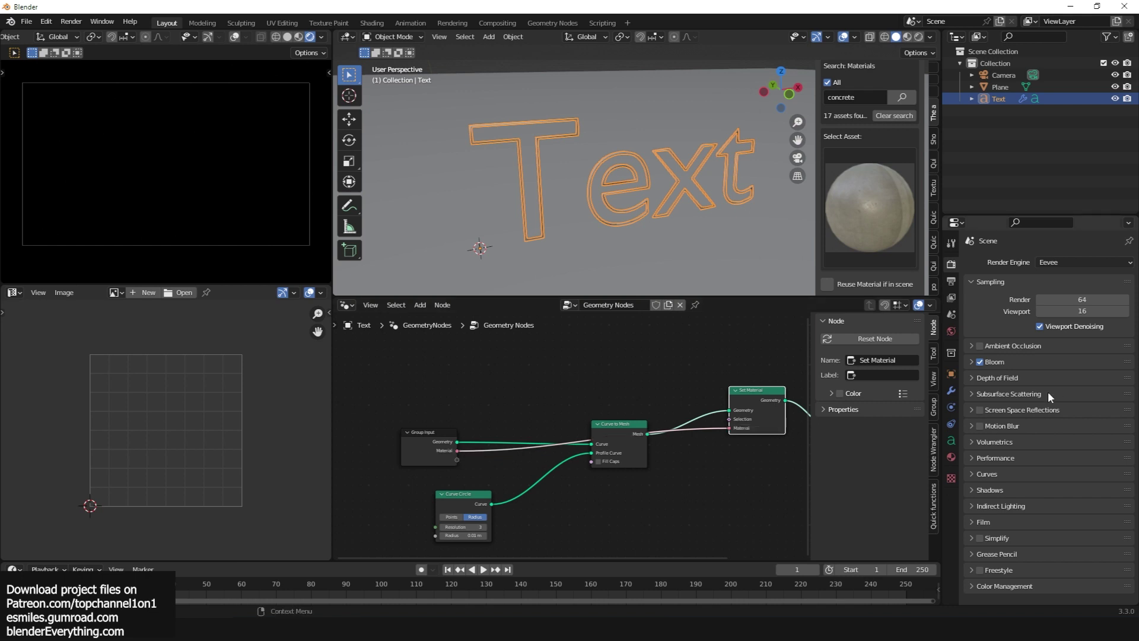
left_click(951, 390)
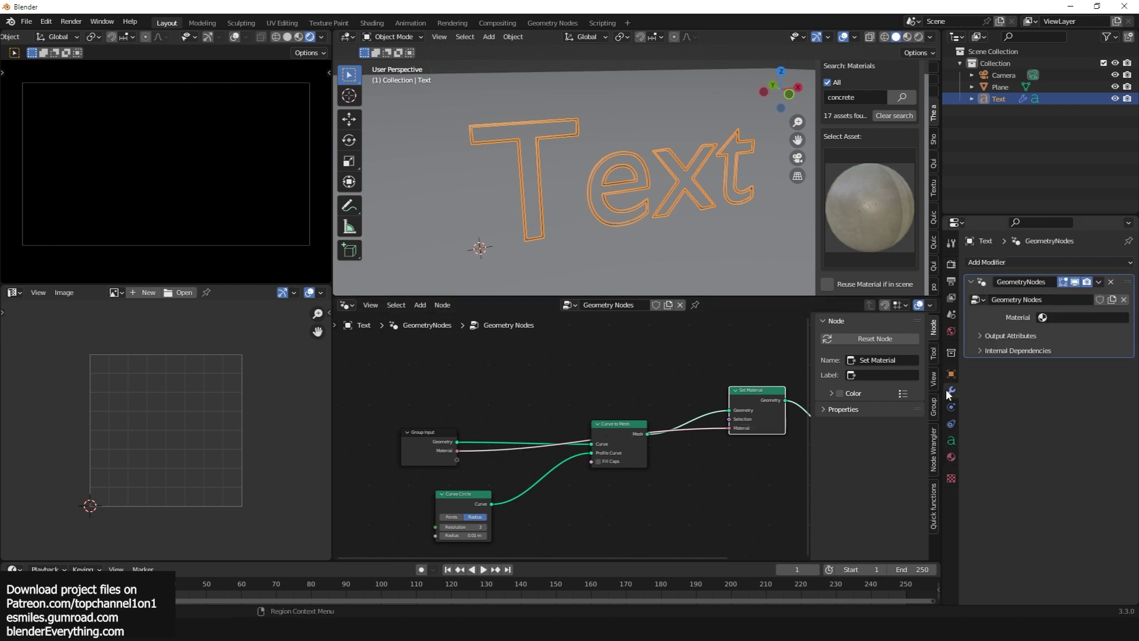
left_click(1060, 319)
left_click(1046, 371)
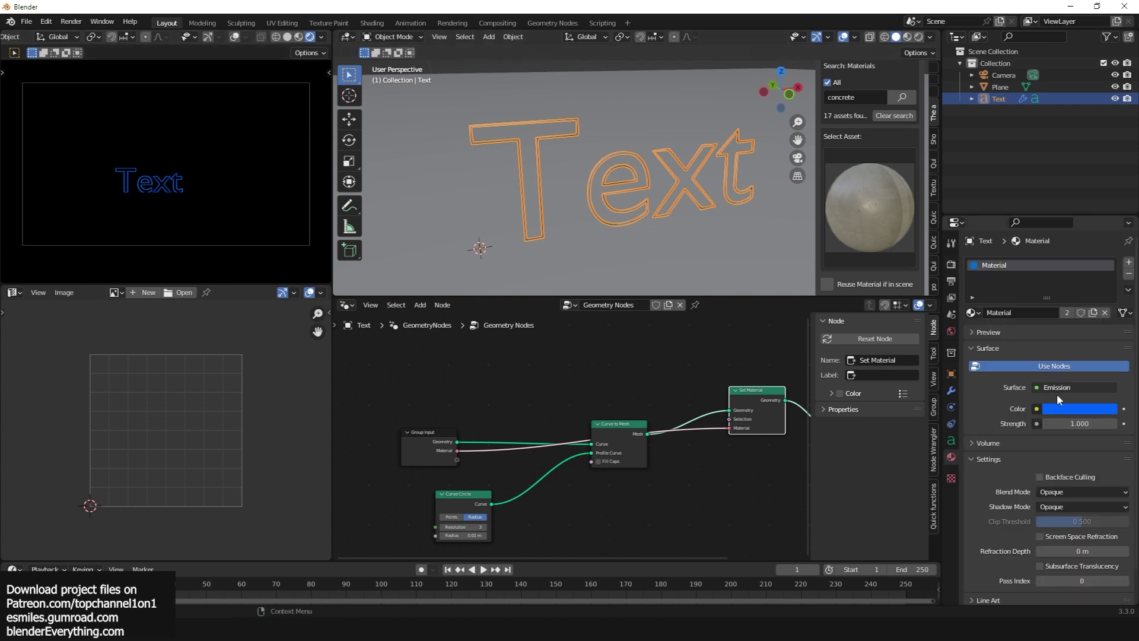
Set the emission strength of the text's material to 10.
left_click(951, 457)
left_click(1062, 424)
type("10")
key("Return")
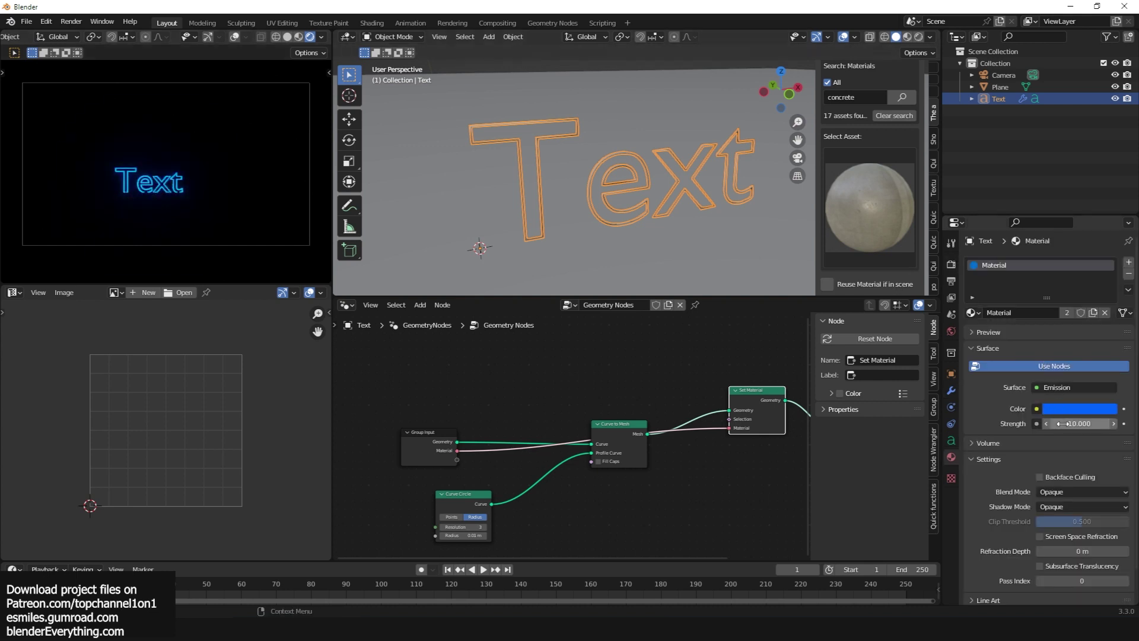
Add a cube to the scene, scale it down and place it beside the text's letter T.
key("shift+a")
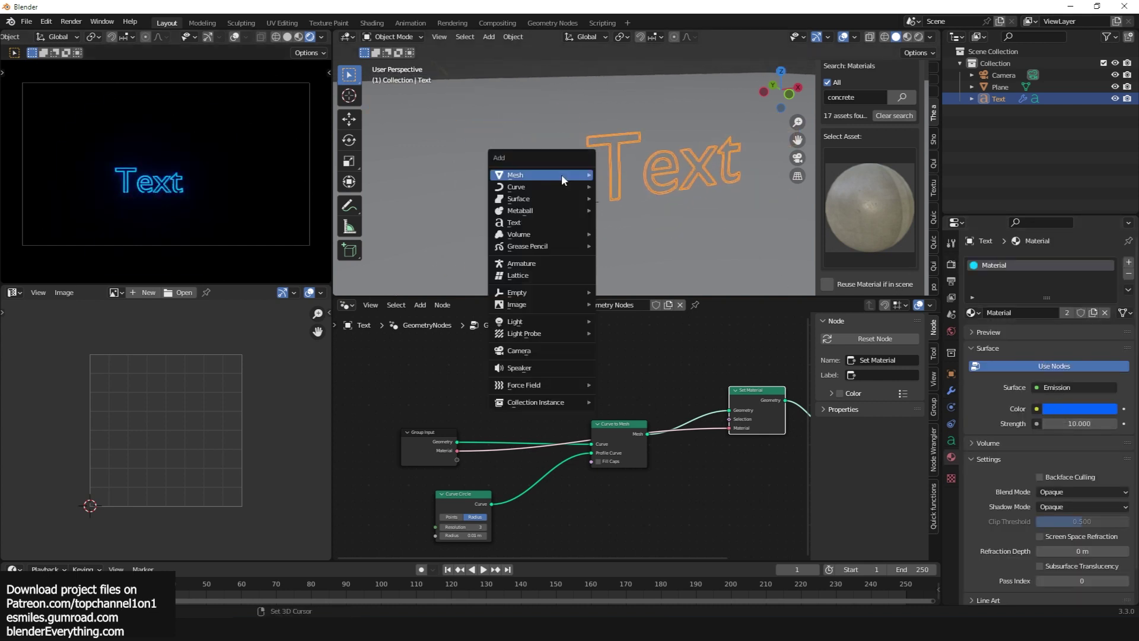
mouse_move(560, 173)
left_click(665, 186)
key("s")
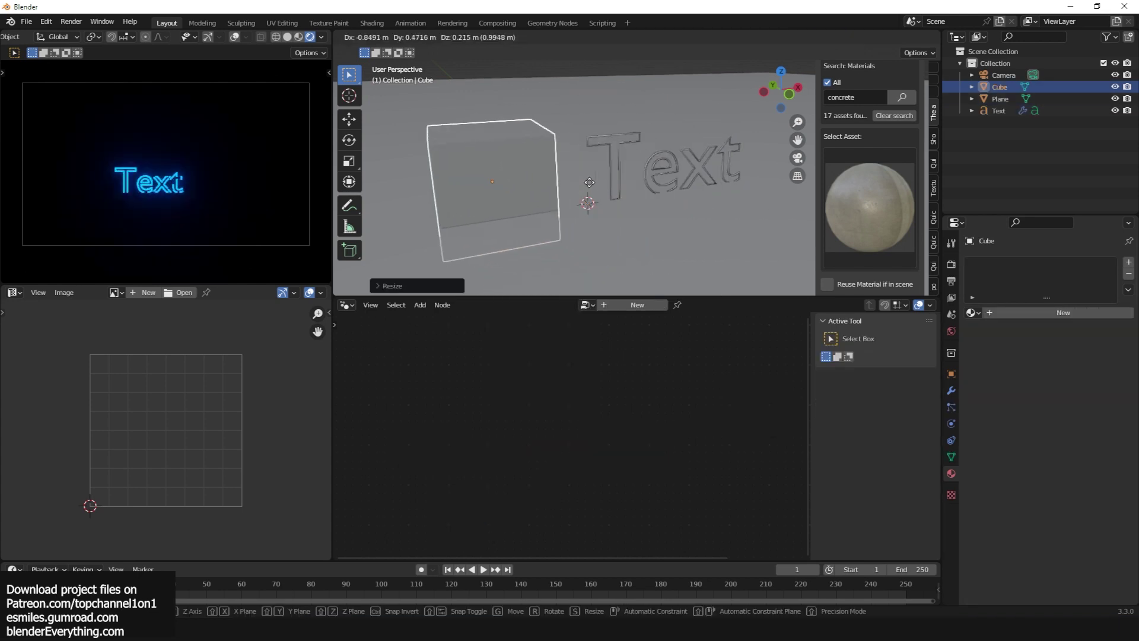
left_click(603, 172)
key("g")
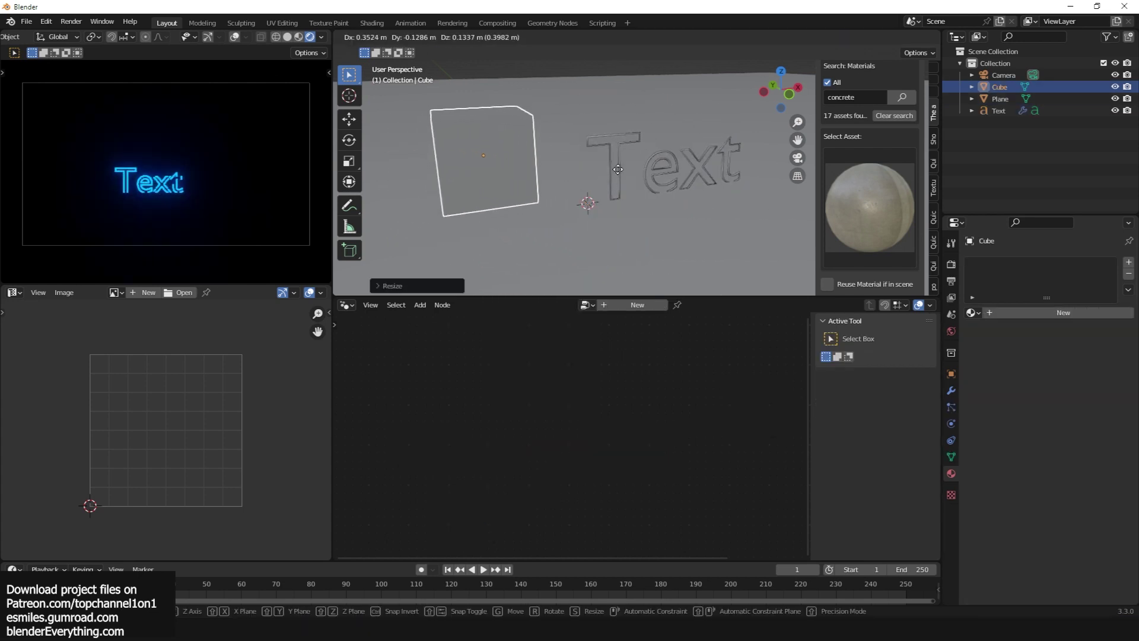
left_click(619, 170)
scroll(536, 191, "up", 2)
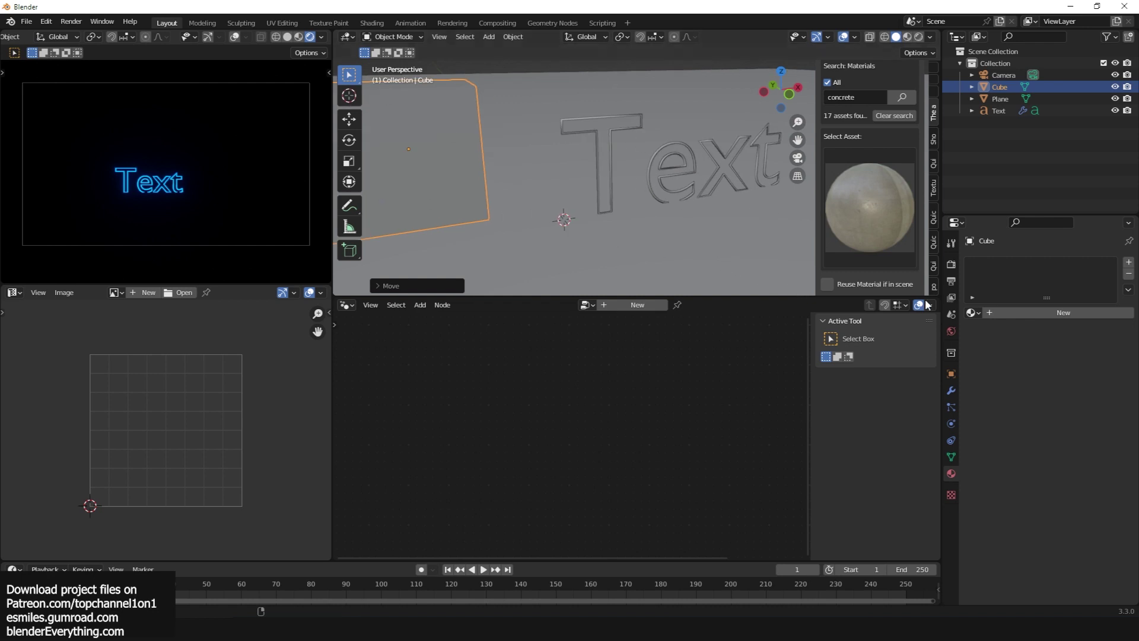
Place the 3D cursor at the base of the letter T and add a point light there.
left_click(951, 263)
left_click(1074, 262)
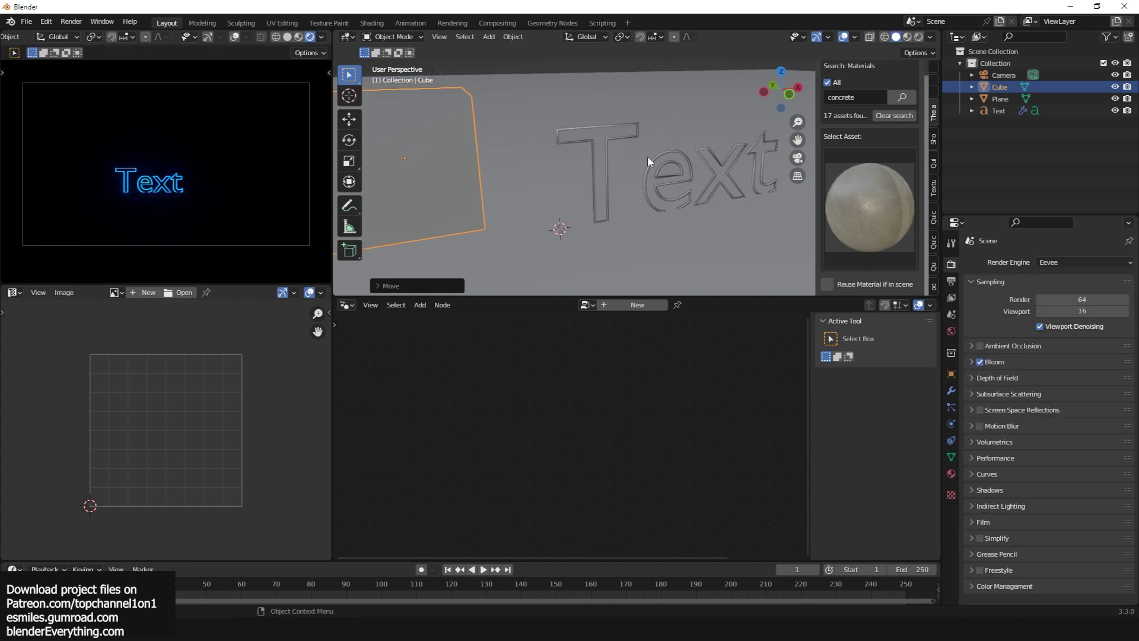
right_click(587, 224, "shift")
key("shift+a")
mouse_move(540, 369)
left_click(635, 371)
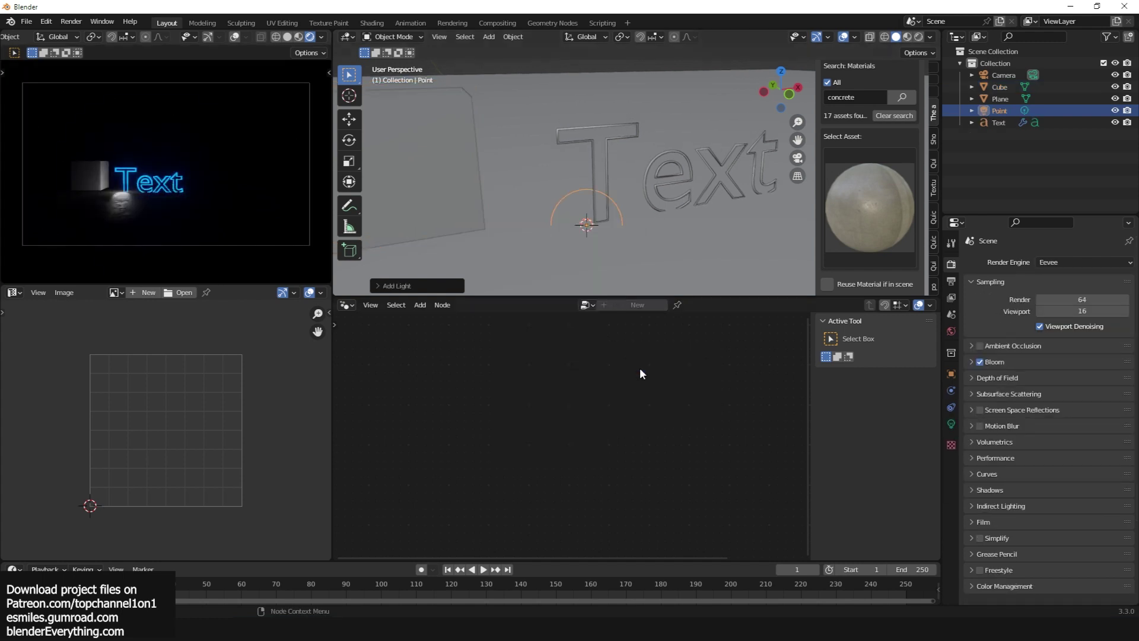
Bring the Point light into the text's node tree as an Object Info node and rearrange the nodes to make room.
left_click(619, 216)
key("KP_Decimal")
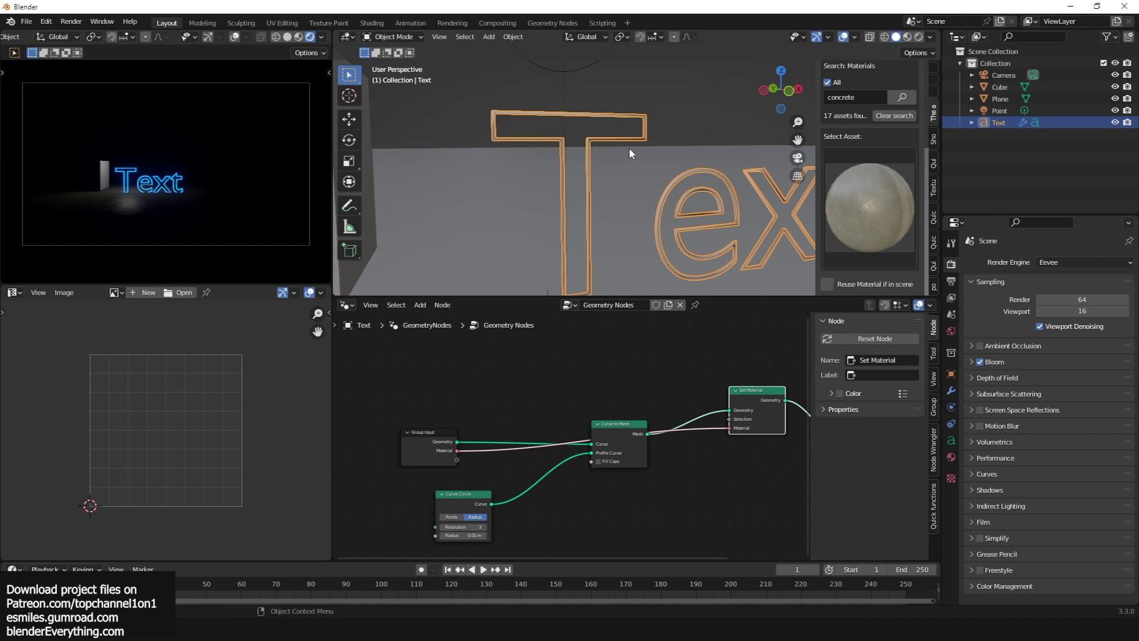
key("Home")
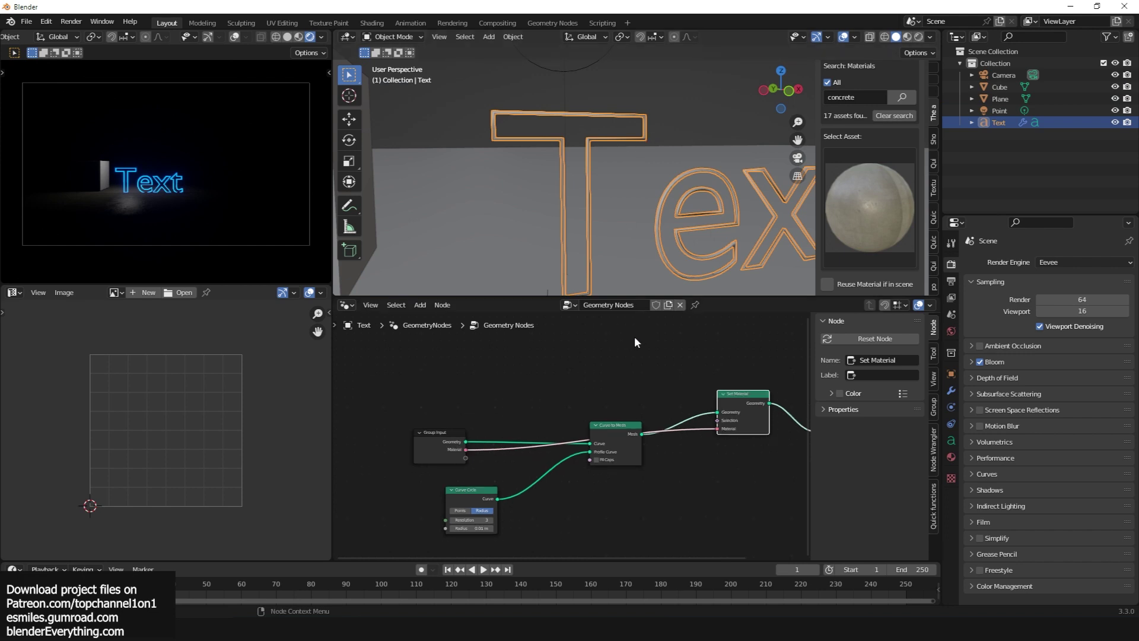
left_click_drag(1001, 113, 608, 376)
key("Home")
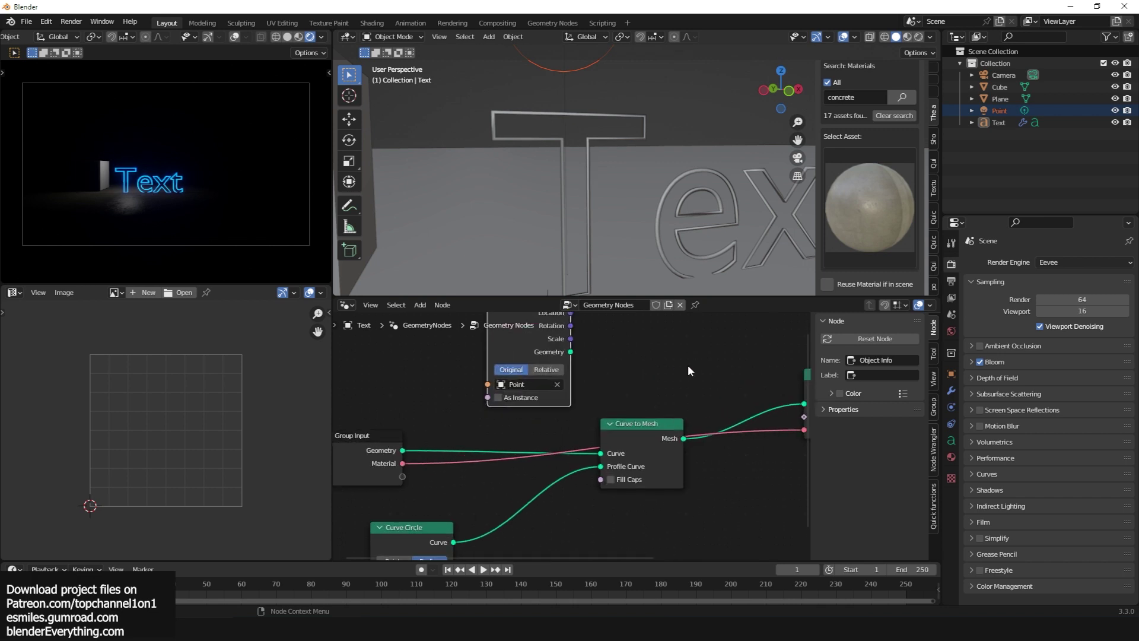
left_click_drag(711, 408, 715, 476)
left_click_drag(584, 458, 597, 499)
Add an Instance on Points node, feeding its Instance from Object Info's geometry and its Points from Group Input's geometry.
key("shift+a")
type("instance on")
key("Return")
left_click(704, 346)
scroll(617, 368, "up", 1)
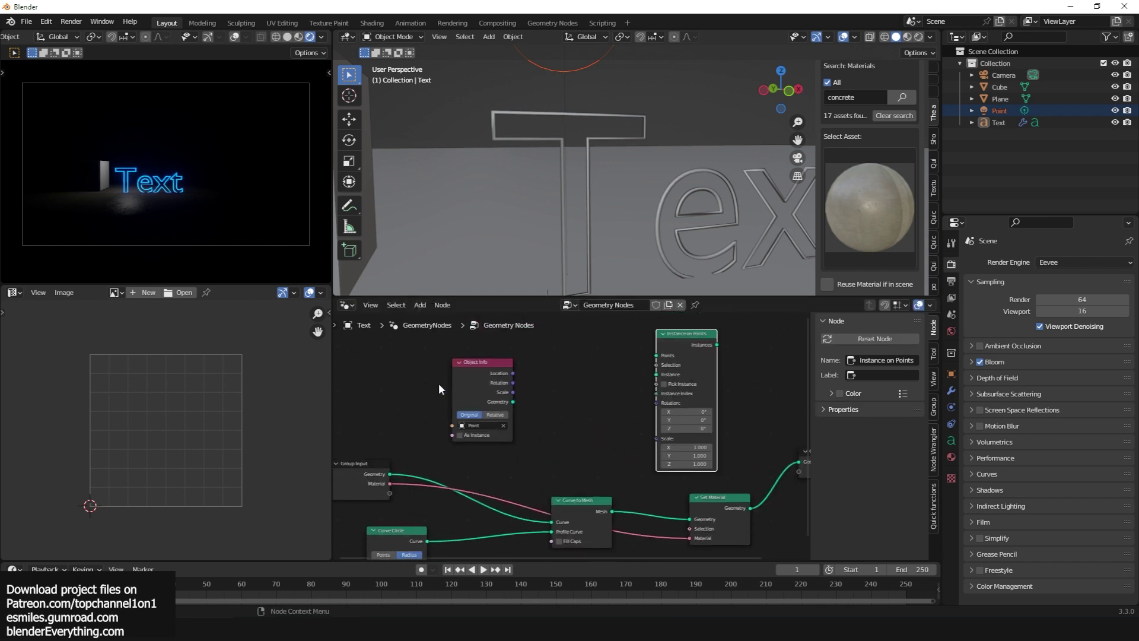
left_click(488, 362)
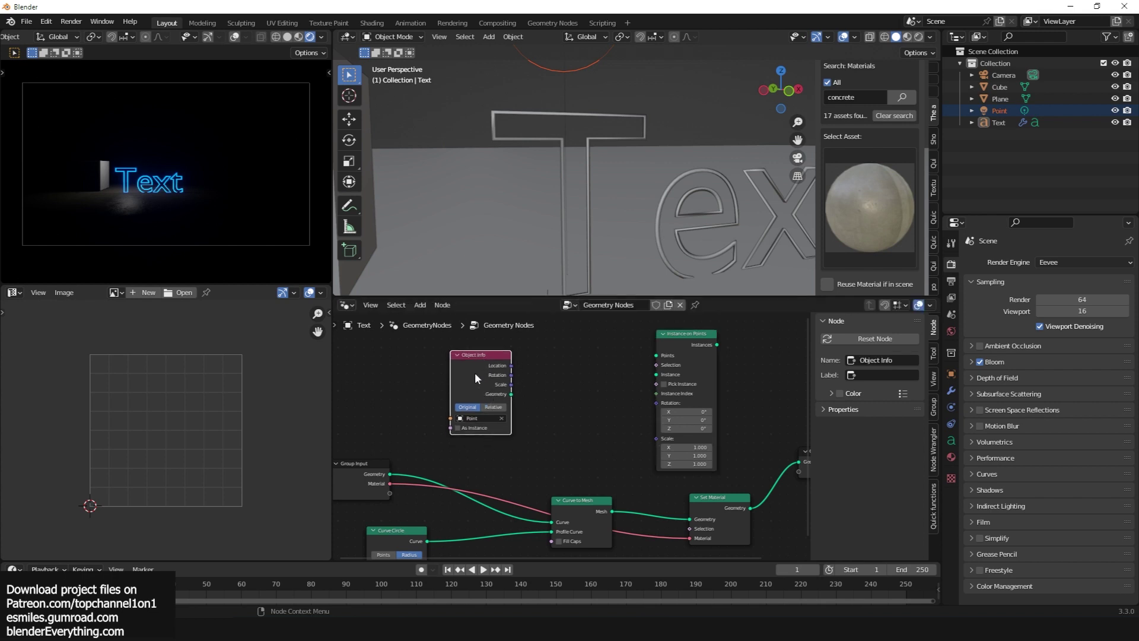
left_click_drag(512, 396, 652, 375)
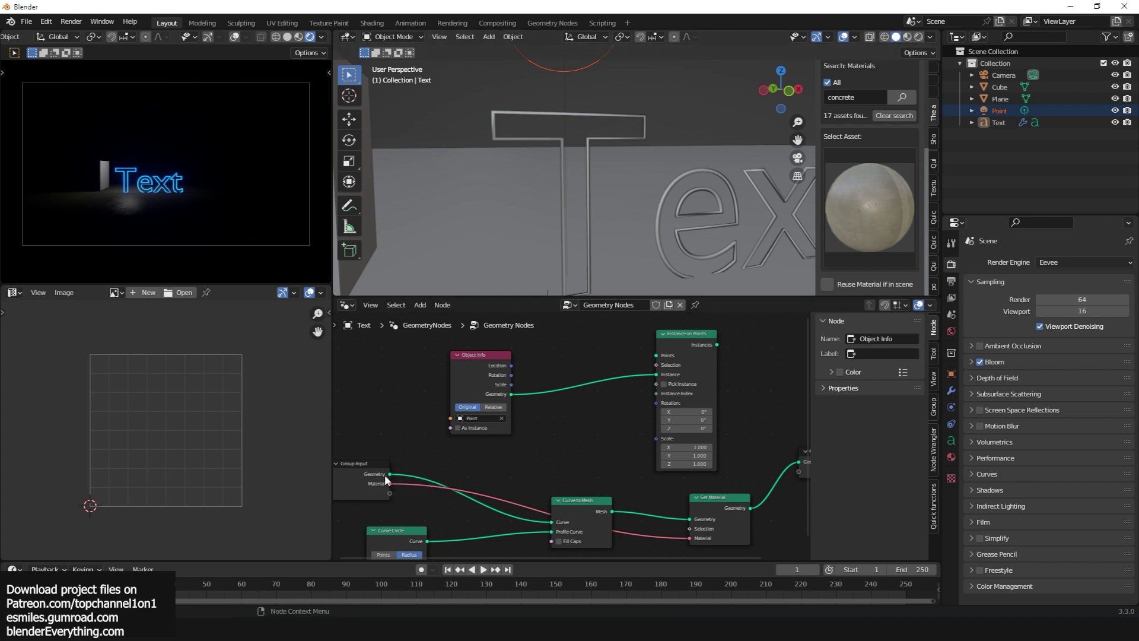
left_click_drag(388, 473, 663, 362)
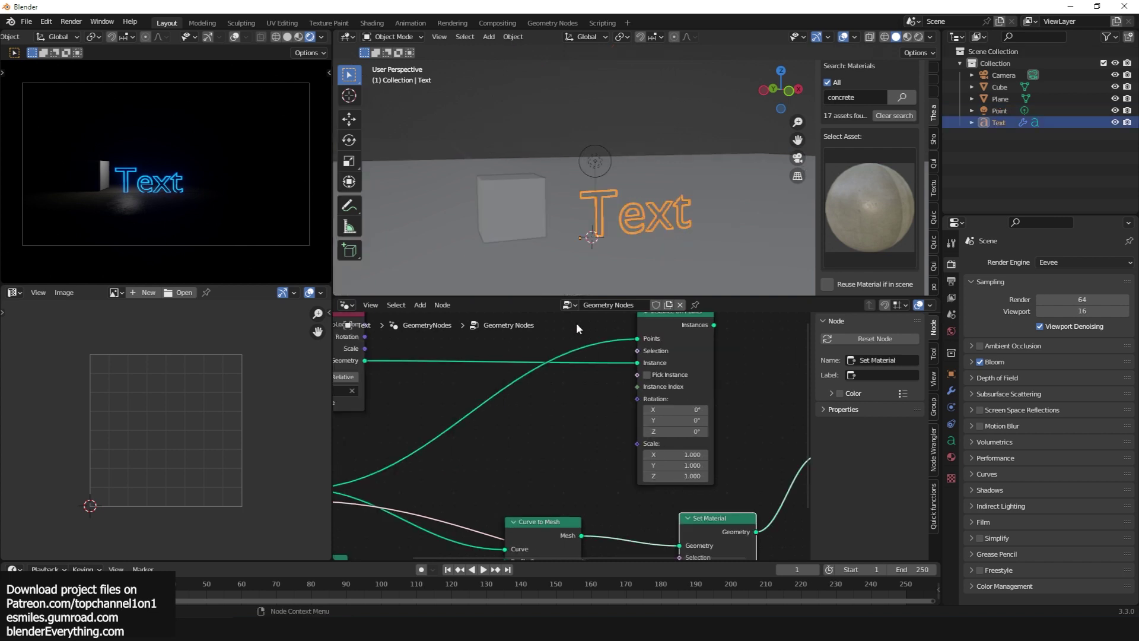
Connect Instance on Points to the Group Output in place of Set Material and hide the original Point light.
scroll(635, 397, "up", 2)
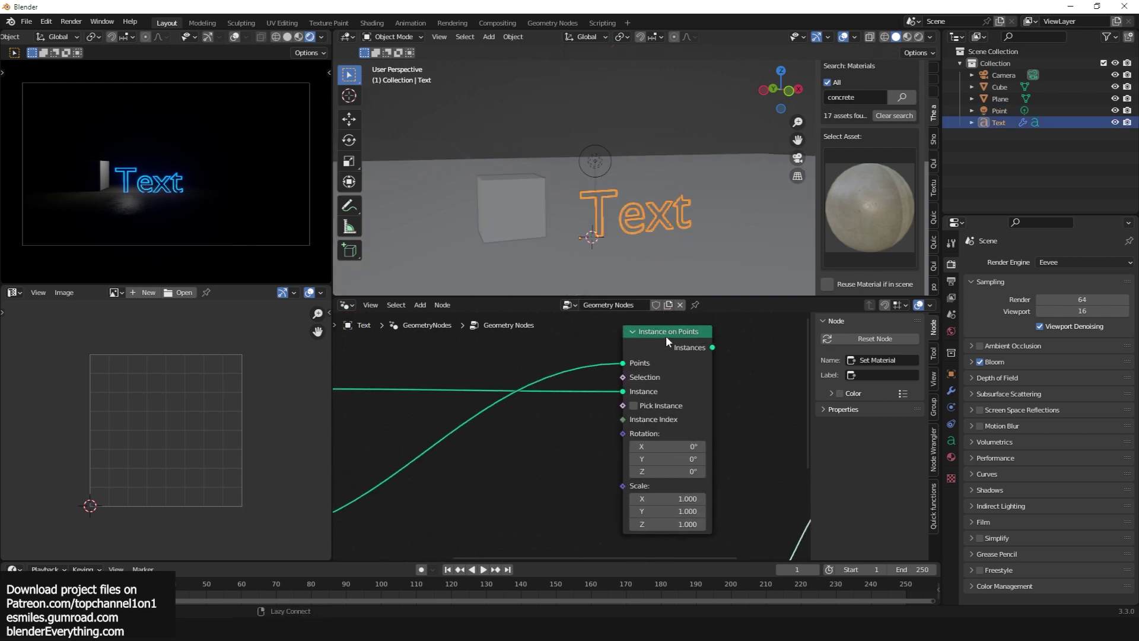
left_click(666, 336, "ctrl+shift")
scroll(646, 380, "down", 2)
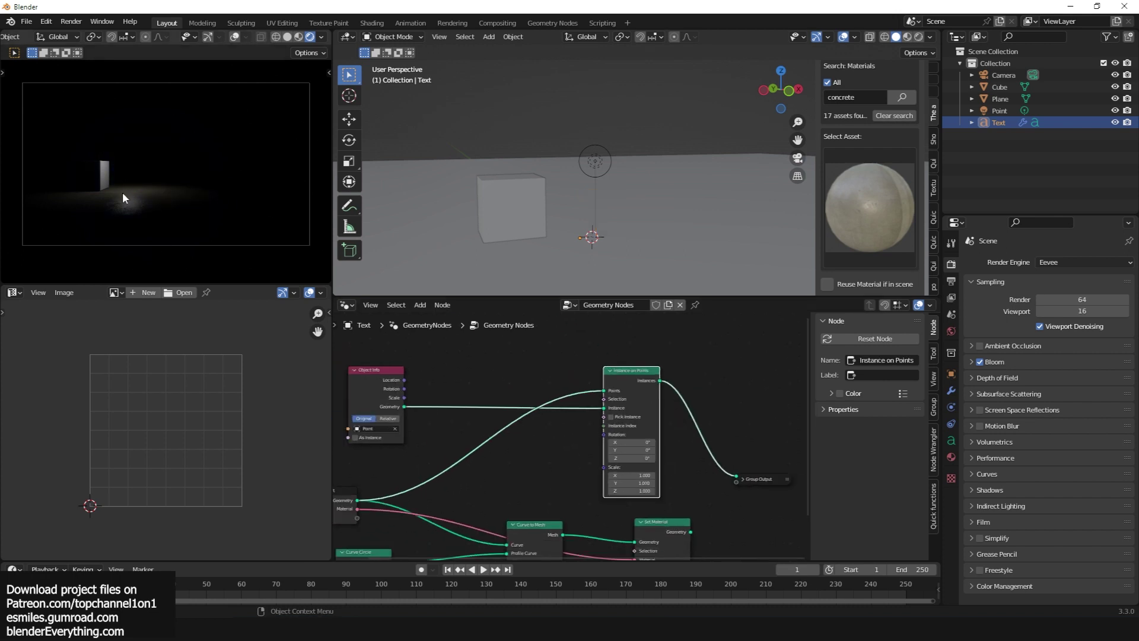
left_click(1115, 111)
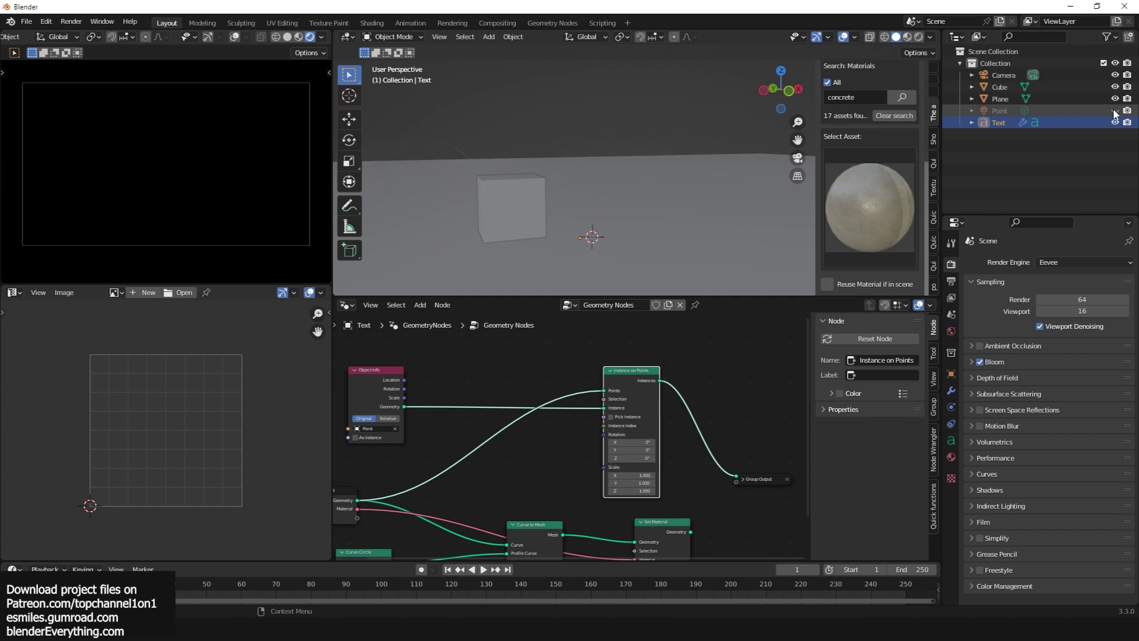
Enable As Instance on the Point light's Object Info node and inspect the light instances around the text.
middle_click_drag(491, 420, 547, 418)
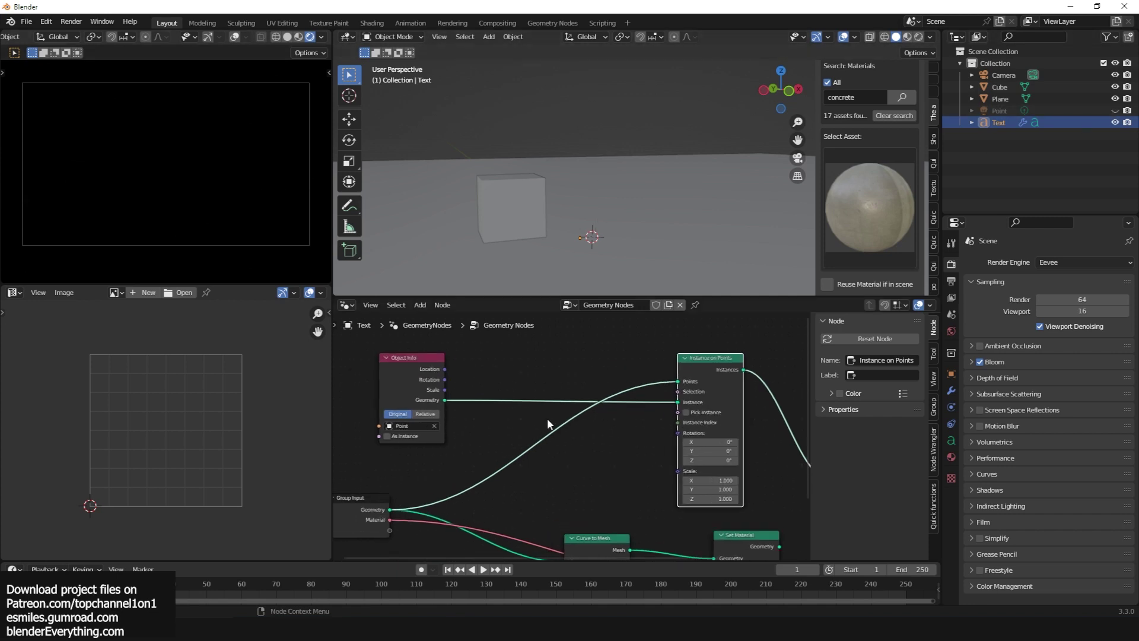
middle_click_drag(450, 461, 481, 447)
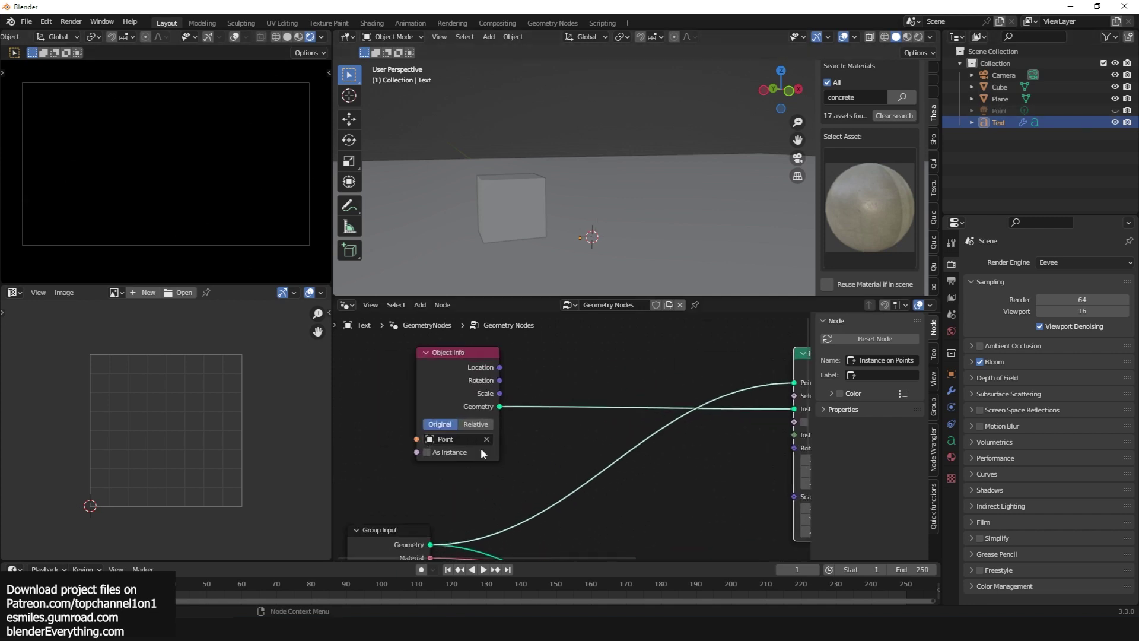
left_click(441, 452)
scroll(665, 195, "up", 8)
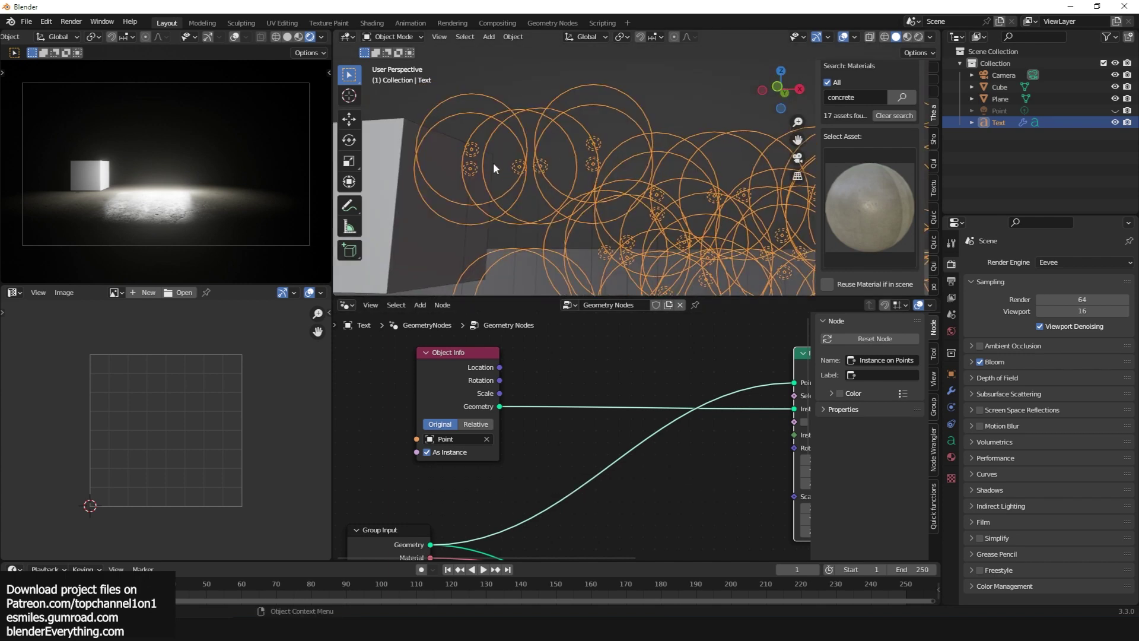
scroll(484, 161, "down", 4)
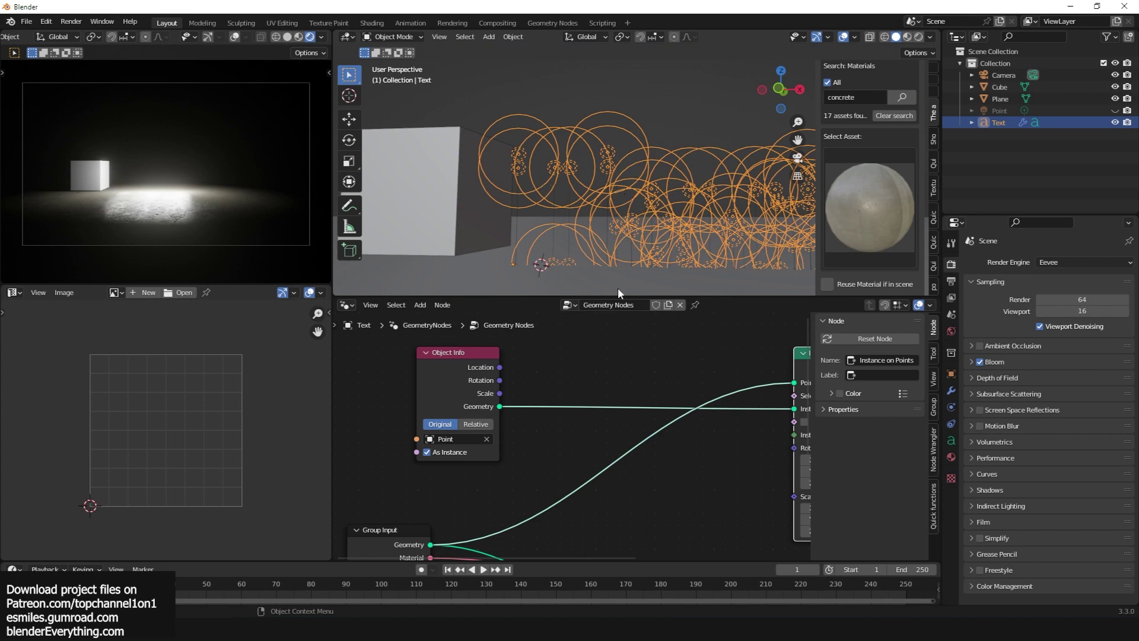
scroll(586, 483, "down", 2)
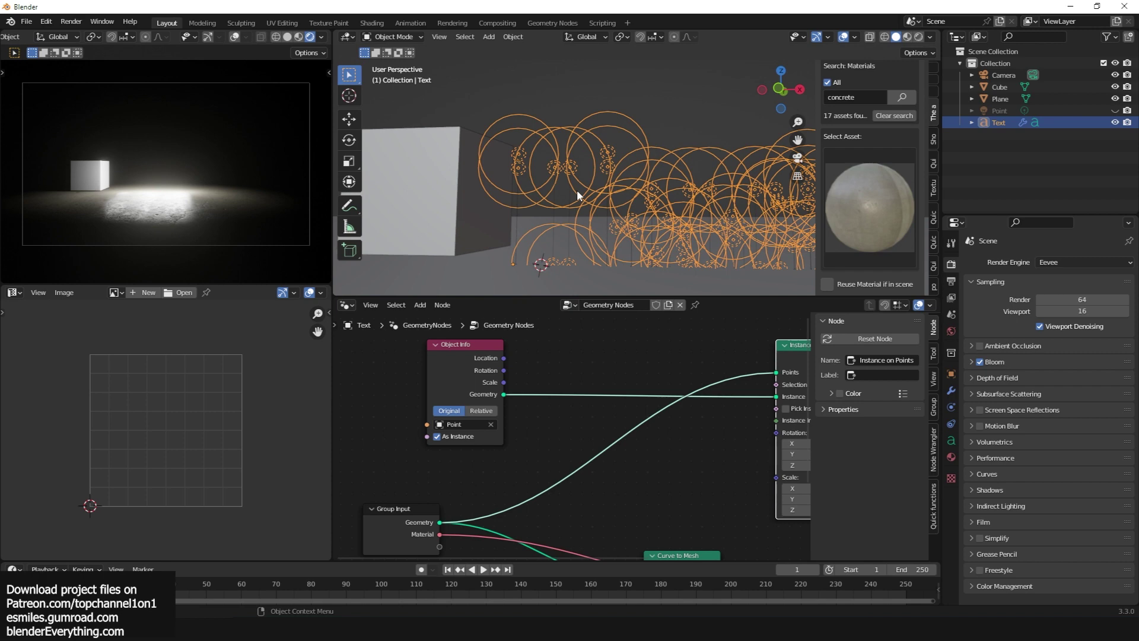
Insert a Resample Curve node on the link between Group Input and the Points socket of Instance on Points.
key("shift+a")
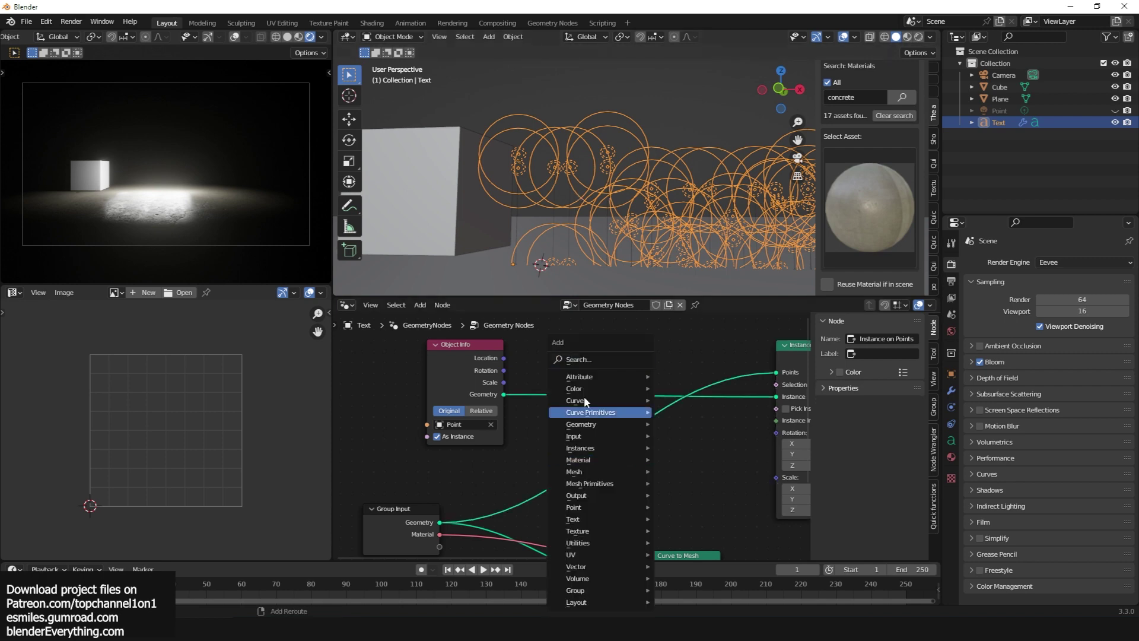
left_click(611, 359)
type("resa")
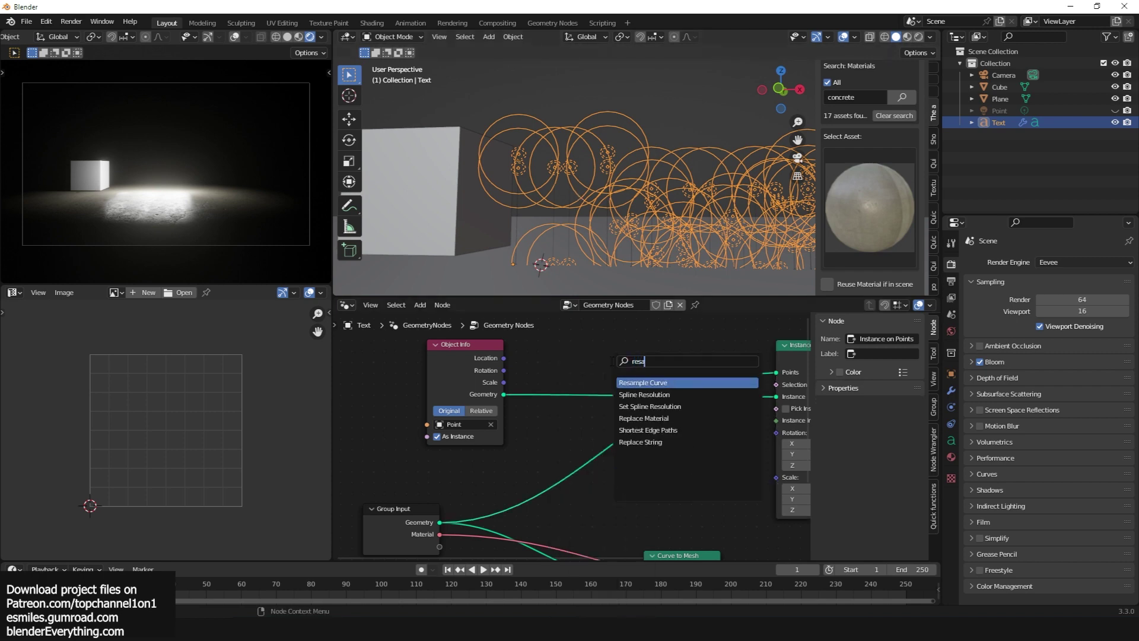
key("Return")
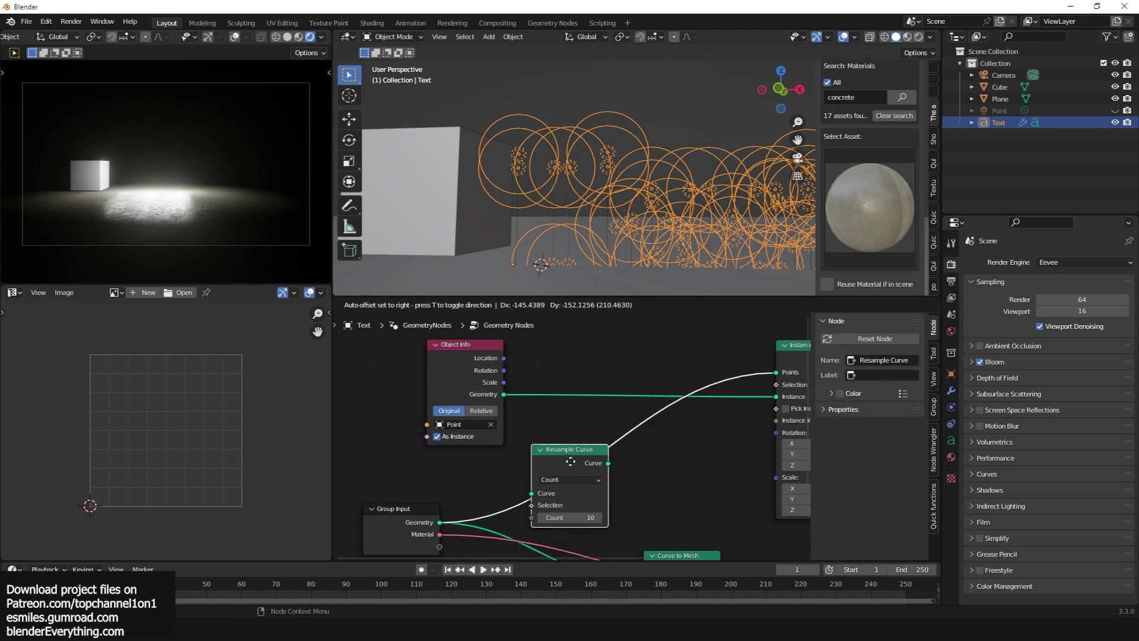
left_click(586, 455)
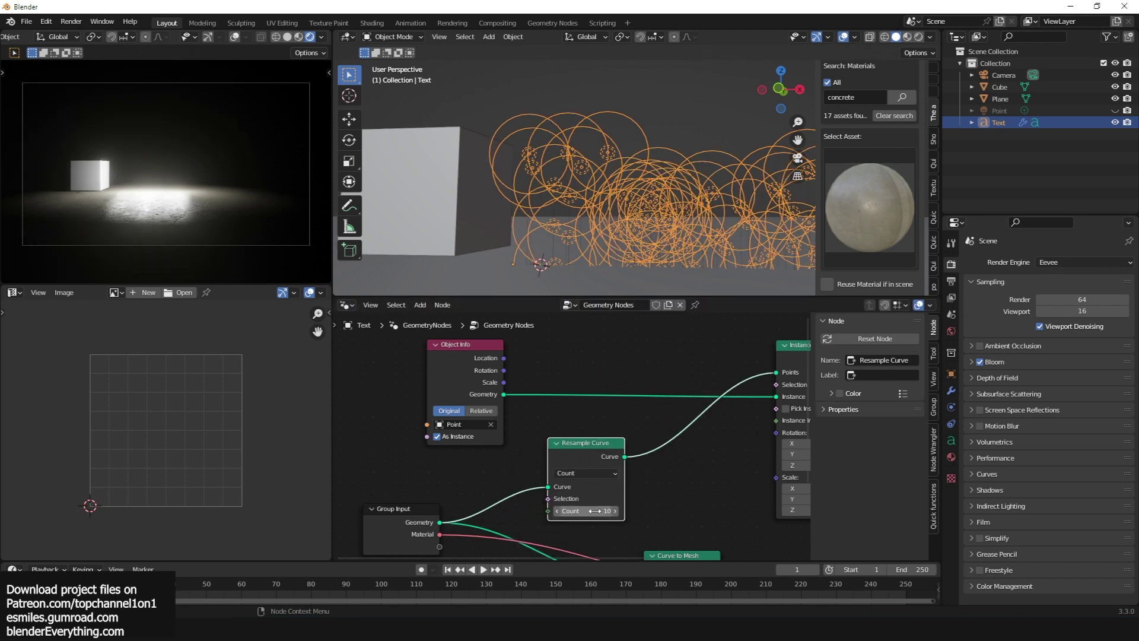
Set the Resample Curve count to 3.
left_click(615, 511)
left_click_drag(588, 511, 615, 511)
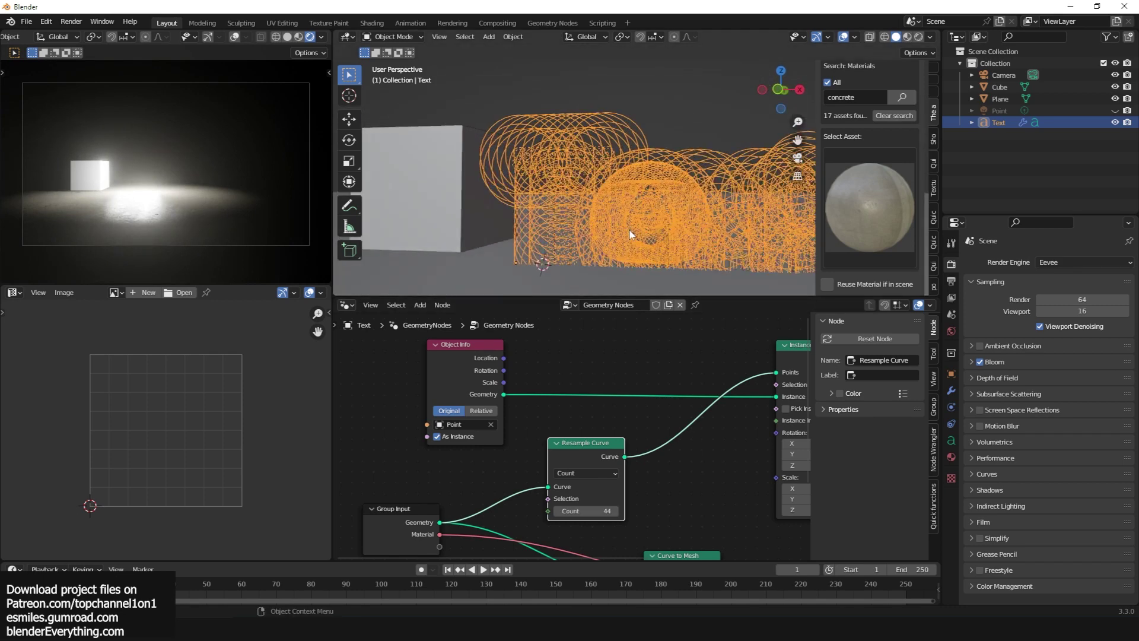
left_click_drag(593, 511, 566, 511)
middle_click_drag(675, 225, 671, 221)
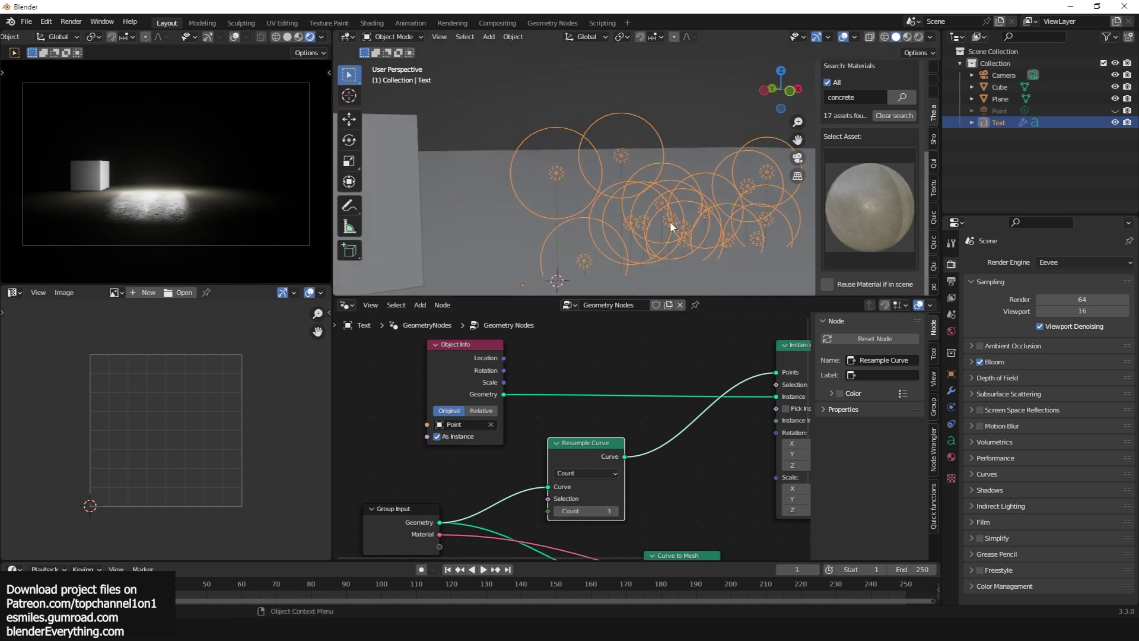
Expand and reposition Group Output, and merge Instance on Points and Set Material into it through an expanded Join Geometry node.
scroll(650, 433, "down", 4)
scroll(710, 461, "up", 2)
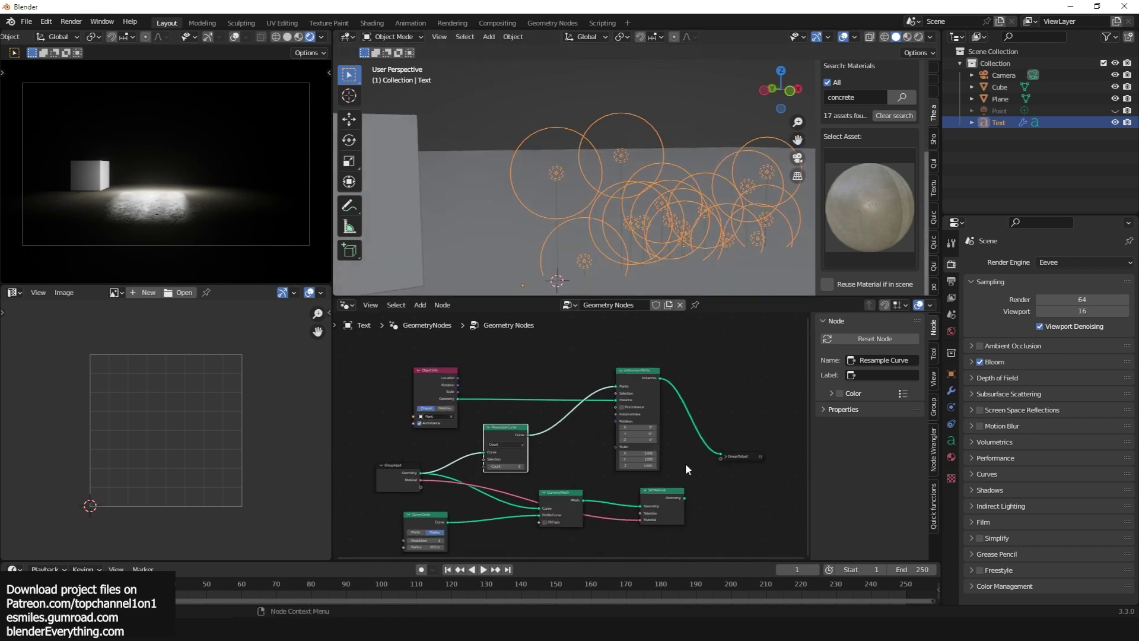
scroll(653, 451, "up", 2)
left_click(682, 442)
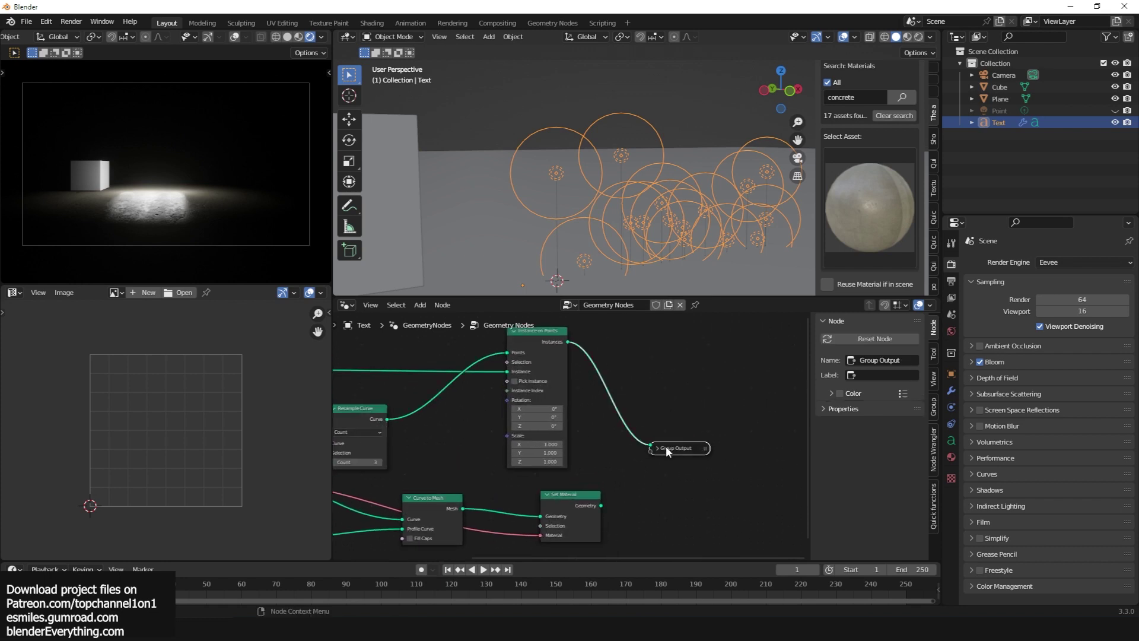
key("h")
left_click_drag(665, 448, 739, 434)
left_click_drag(533, 381, 560, 396)
right_click_drag(572, 505, 568, 406, "ctrl+alt")
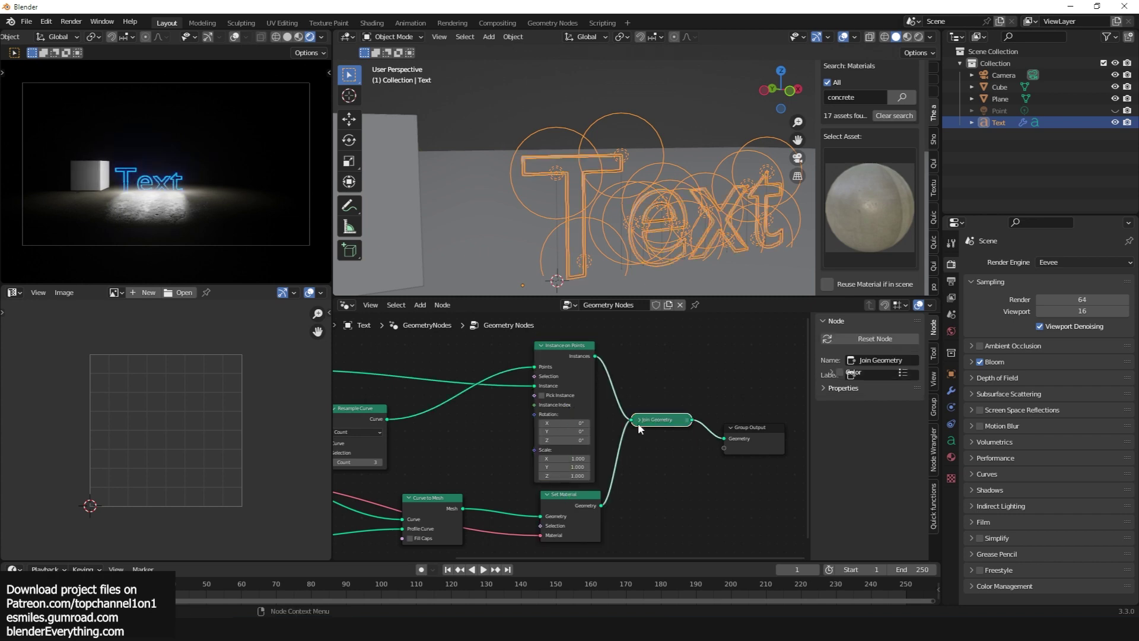
left_click(639, 420)
Place the 3D cursor above the text and add a cube-shaped empty there.
left_click(664, 216)
scroll(572, 219, "up", 3)
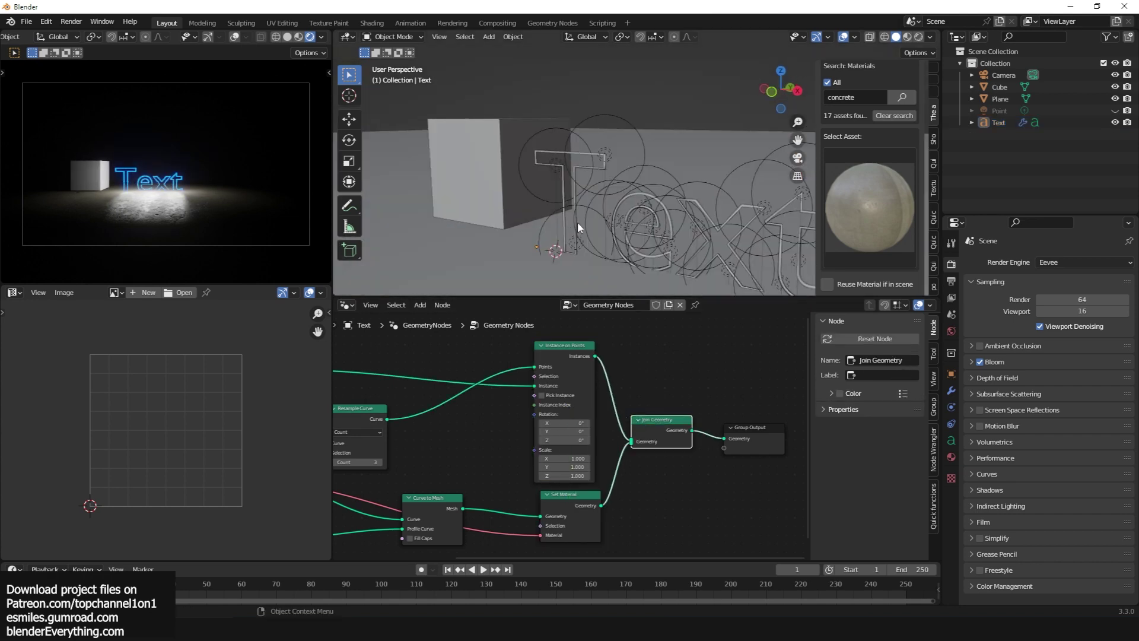
mouse_move(583, 219)
middle_mouse_down()
mouse_move(621, 209)
mouse_move(600, 219)
middle_mouse_up()
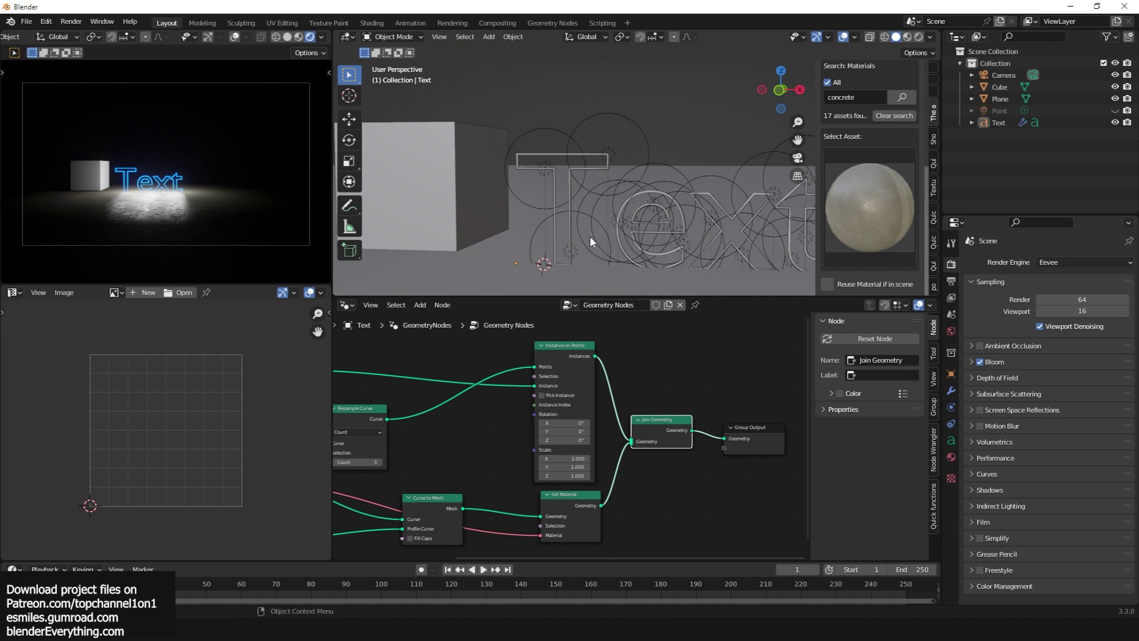
scroll(508, 437, "up", 3)
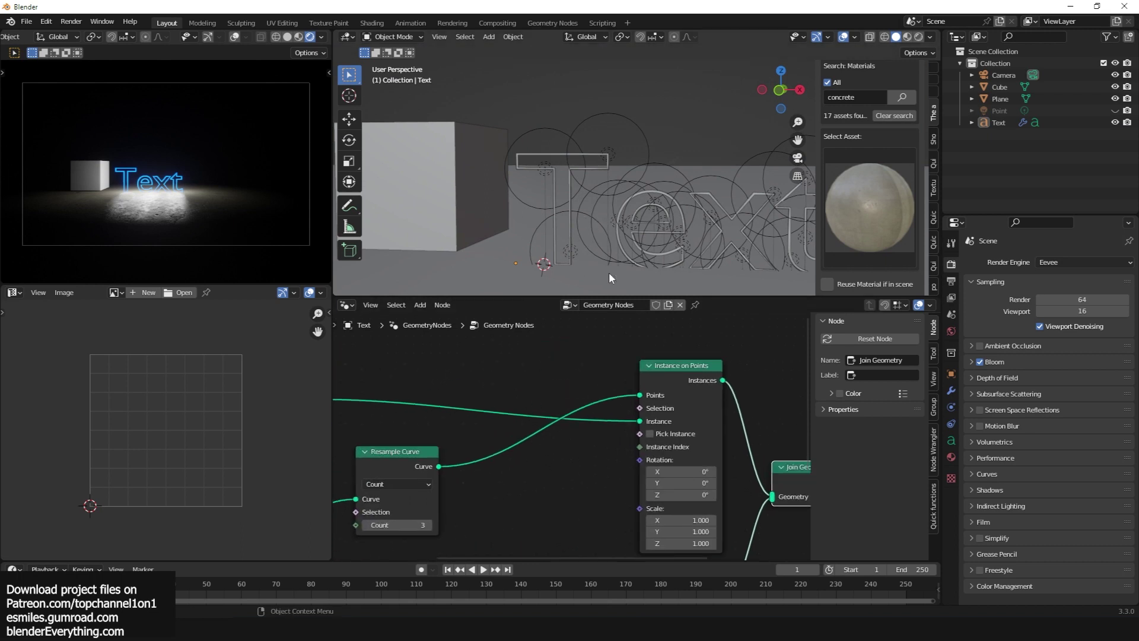
scroll(591, 320, "down", 1)
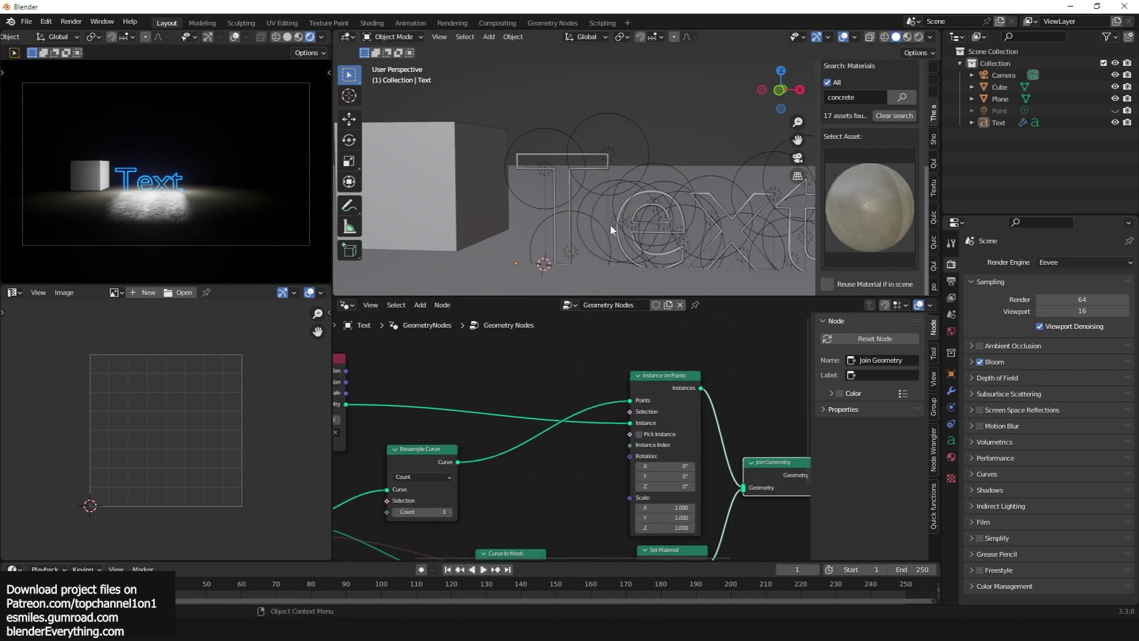
scroll(641, 146, "down", 3)
middle_click_drag(653, 140, 689, 185)
right_click(628, 151, "shift")
key("shift+a")
mouse_move(617, 304)
left_click(689, 350)
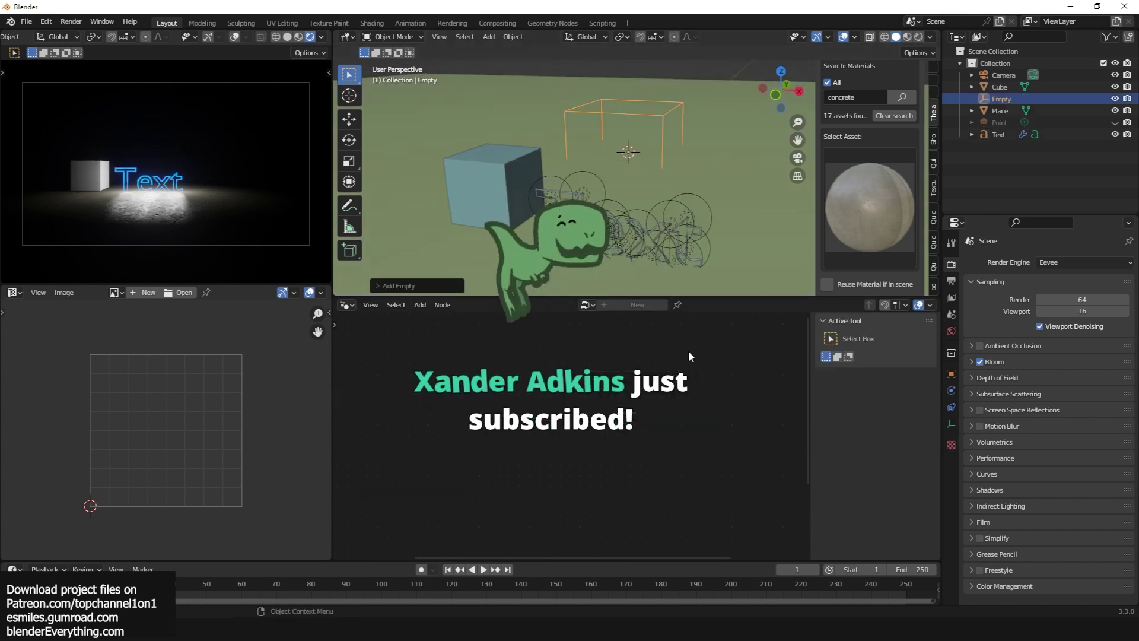
Move the cube-shaped empty freely to just above the cube beside the text.
middle_click_drag(653, 178, 725, 172)
key("g")
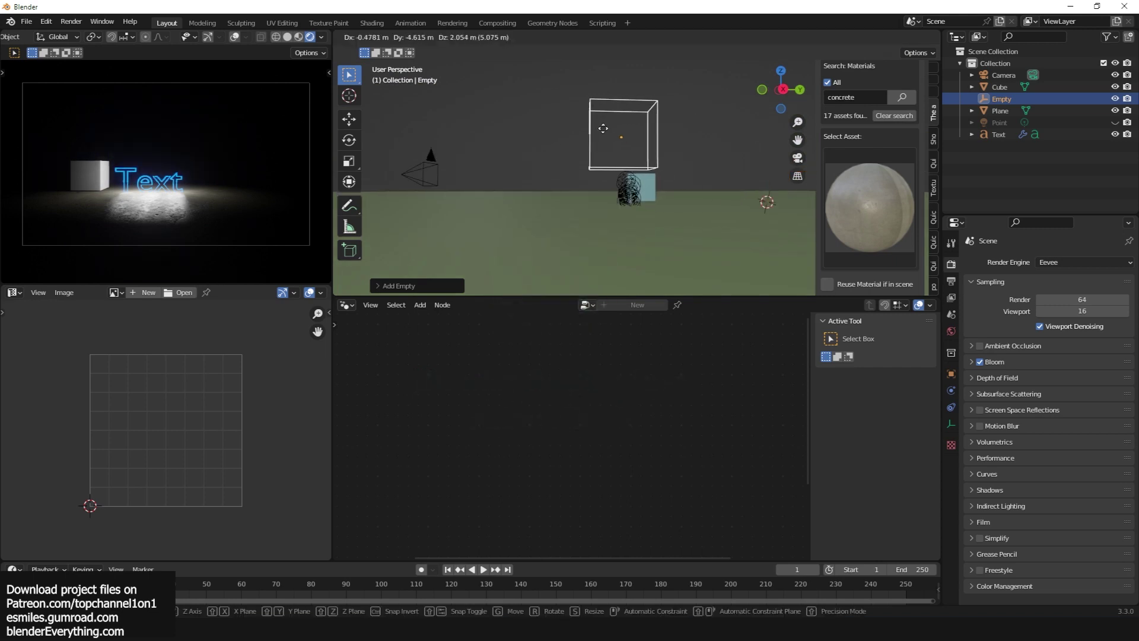
left_click(603, 129)
Try moving the empty along the global X axis and along the global Y axis.
middle_click_drag(602, 128, 526, 120)
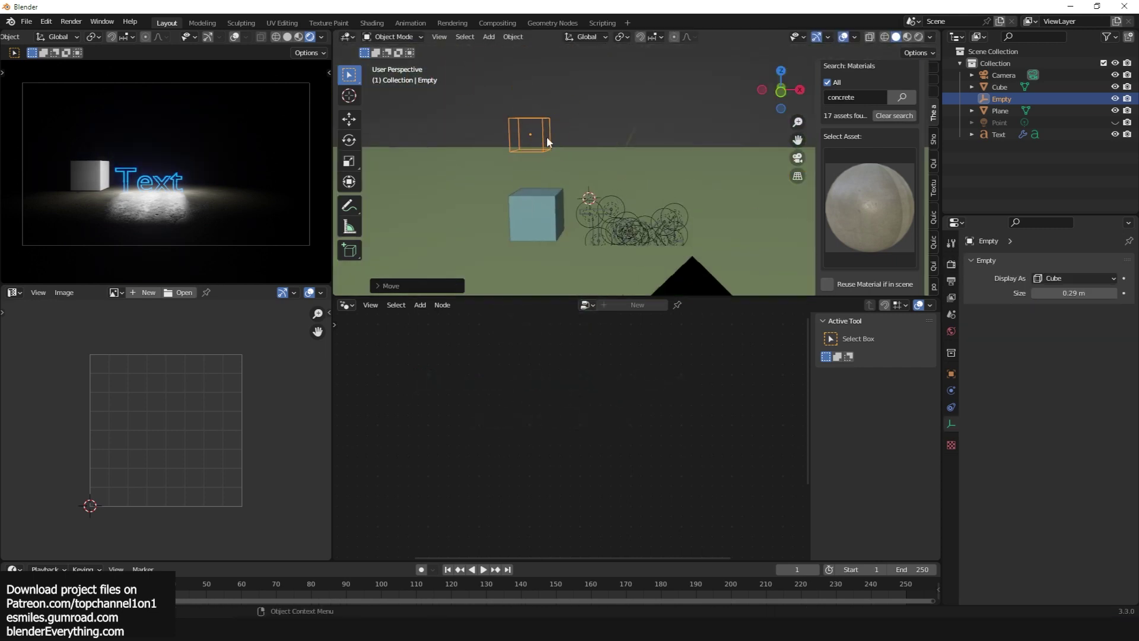
key("g")
key("x")
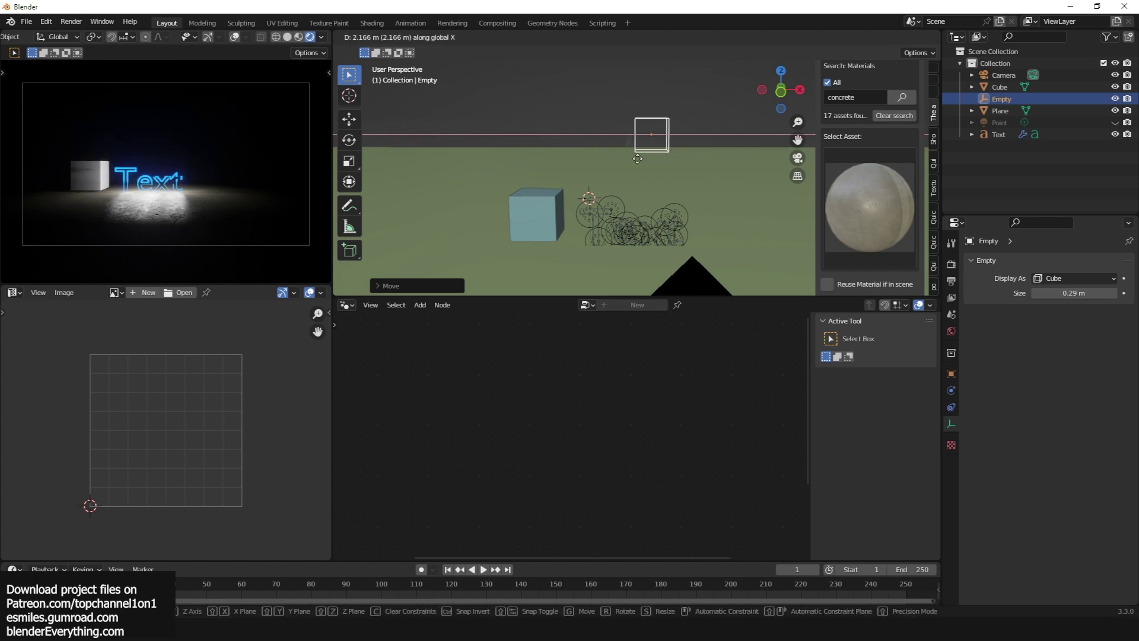
left_click(646, 157)
middle_click_drag(646, 158, 594, 183)
key("g")
key("y")
left_click(624, 176)
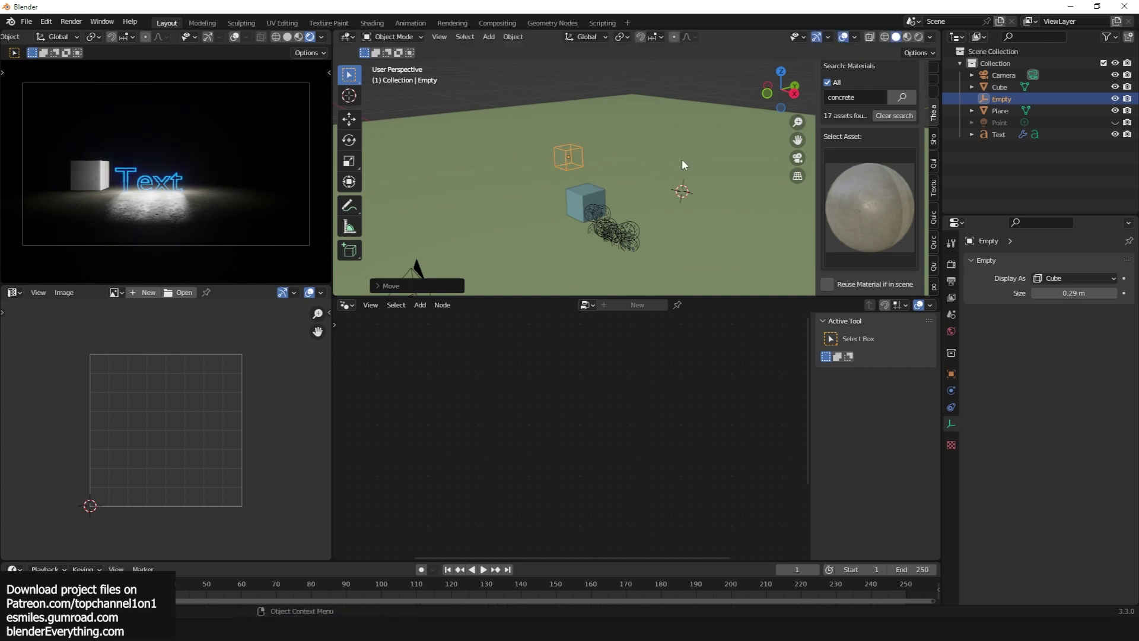
Try moving the empty up and down along the global Z axis and freely through the scene.
mouse_move(624, 176)
middle_mouse_down()
mouse_move(574, 163)
mouse_move(641, 175)
middle_mouse_up()
key("g")
key("z")
left_click(607, 145)
key("g")
key("z")
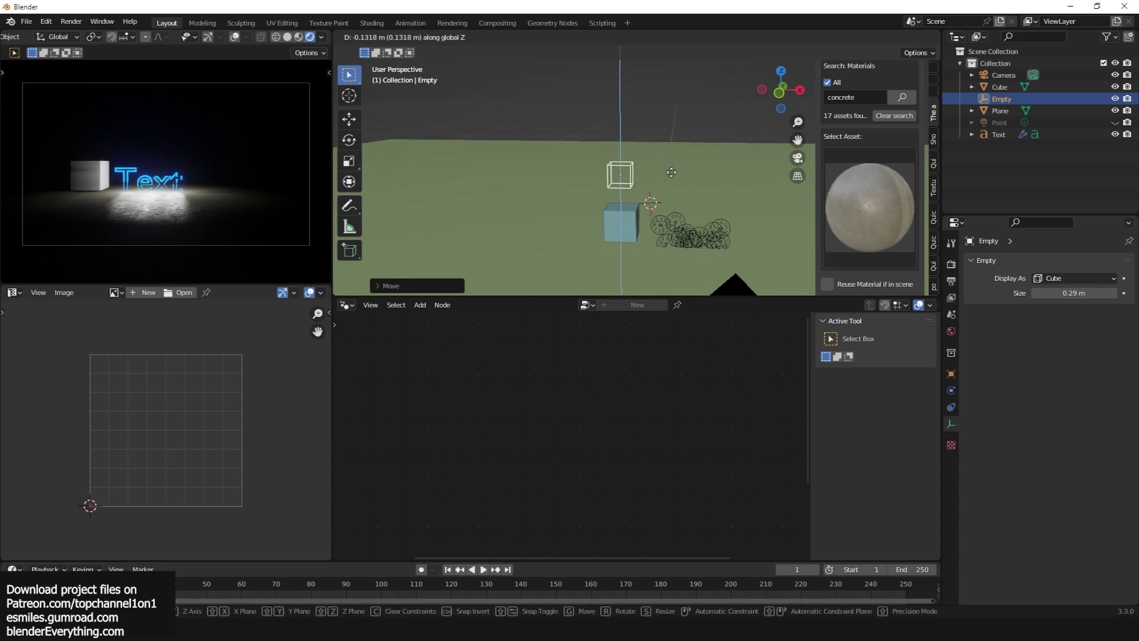
right_click(650, 142)
middle_click_drag(650, 143, 559, 196)
key("g")
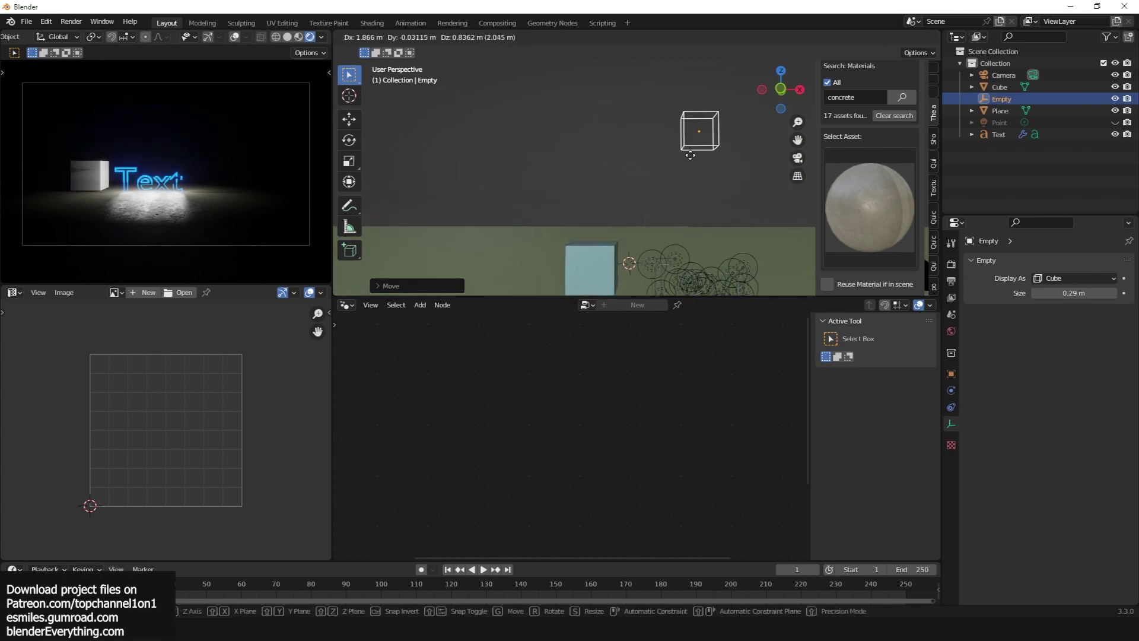
left_click(610, 196)
middle_click_drag(609, 196, 587, 188)
Unhide the point light, select it and add a driver to its color.
left_click(1113, 122)
left_click(570, 167)
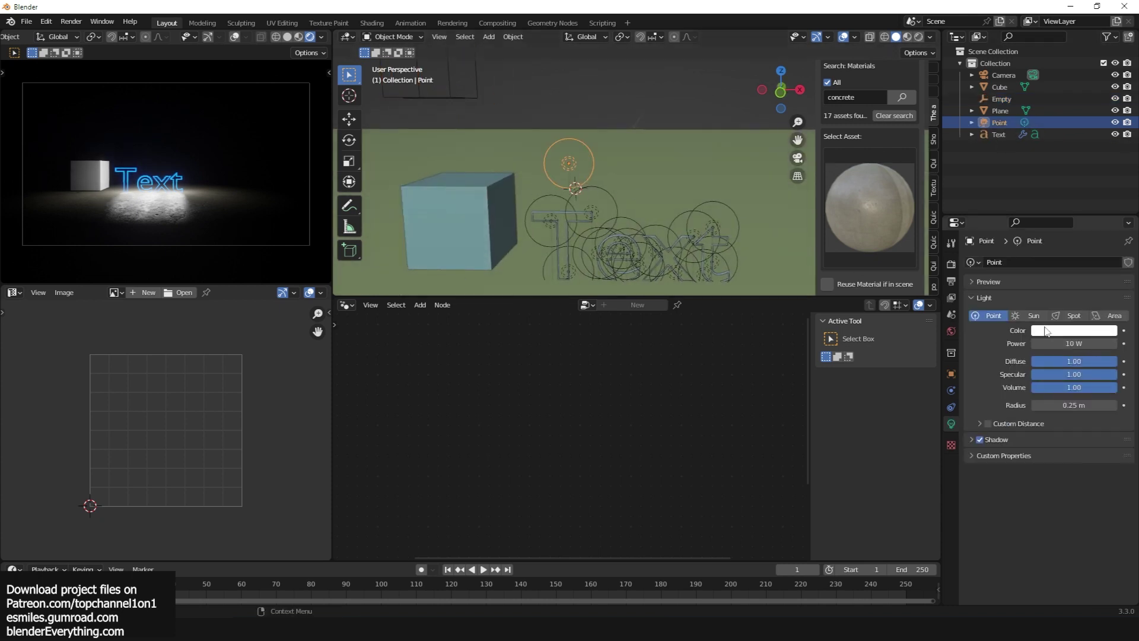
right_click(1108, 330)
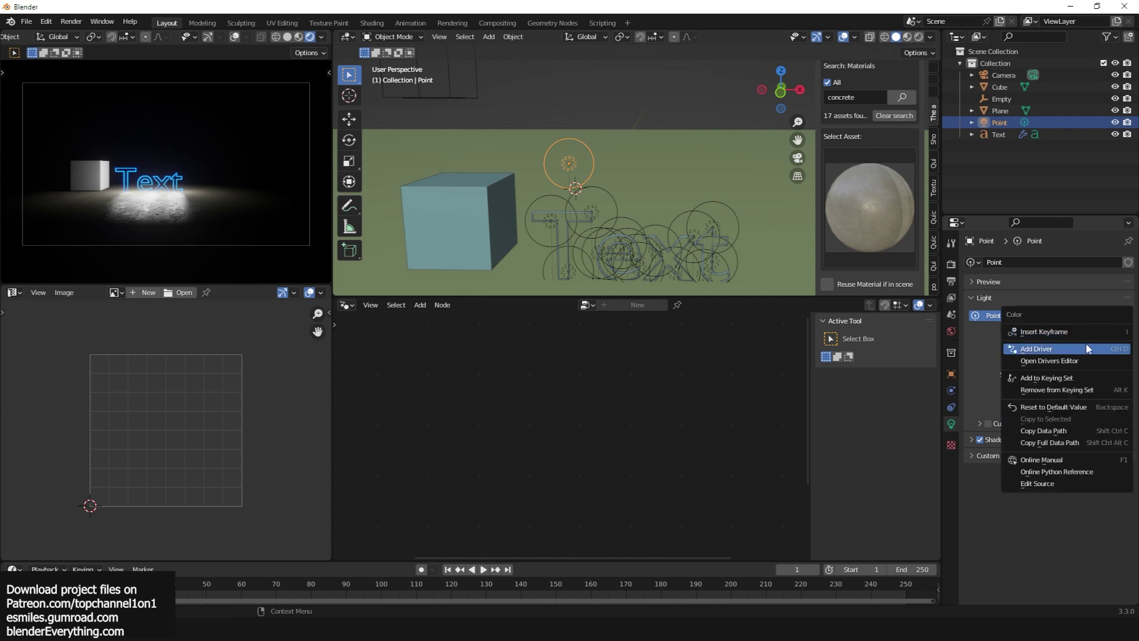
left_click(1086, 345)
Open the point light's color driver in the Drivers Editor and expand its color channels.
left_click(1085, 343)
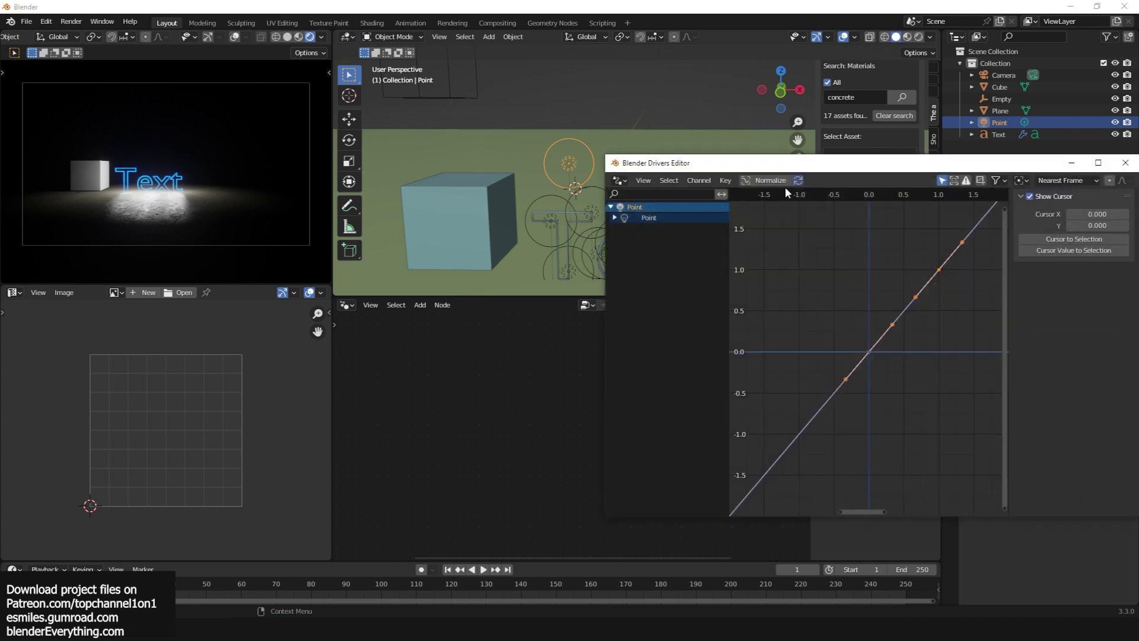
left_click_drag(789, 164, 638, 199)
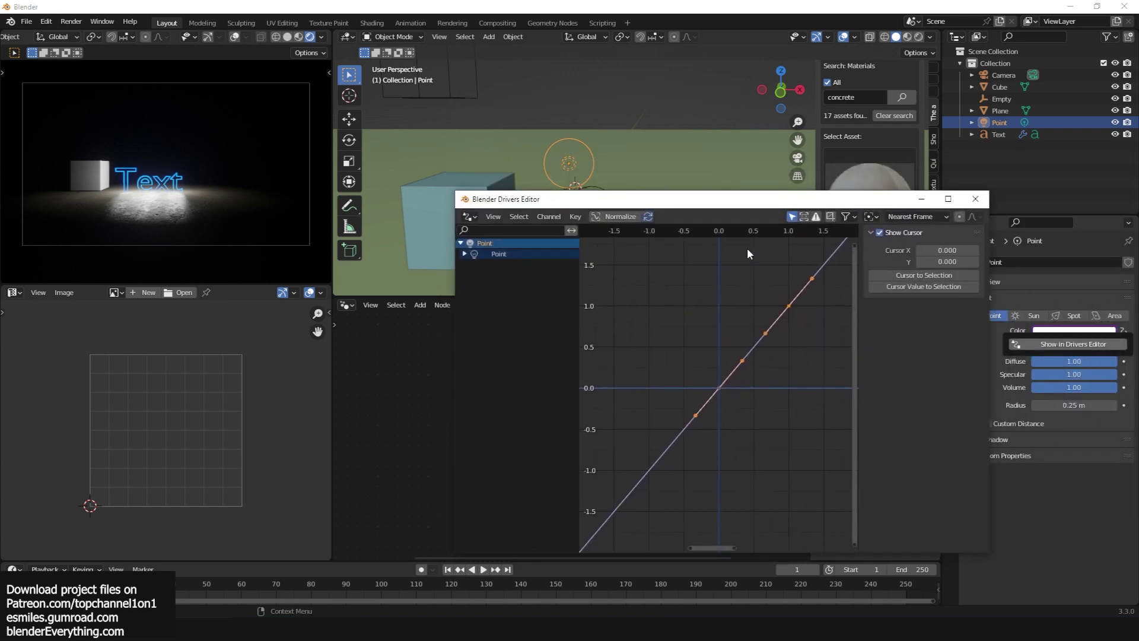
left_click(465, 254)
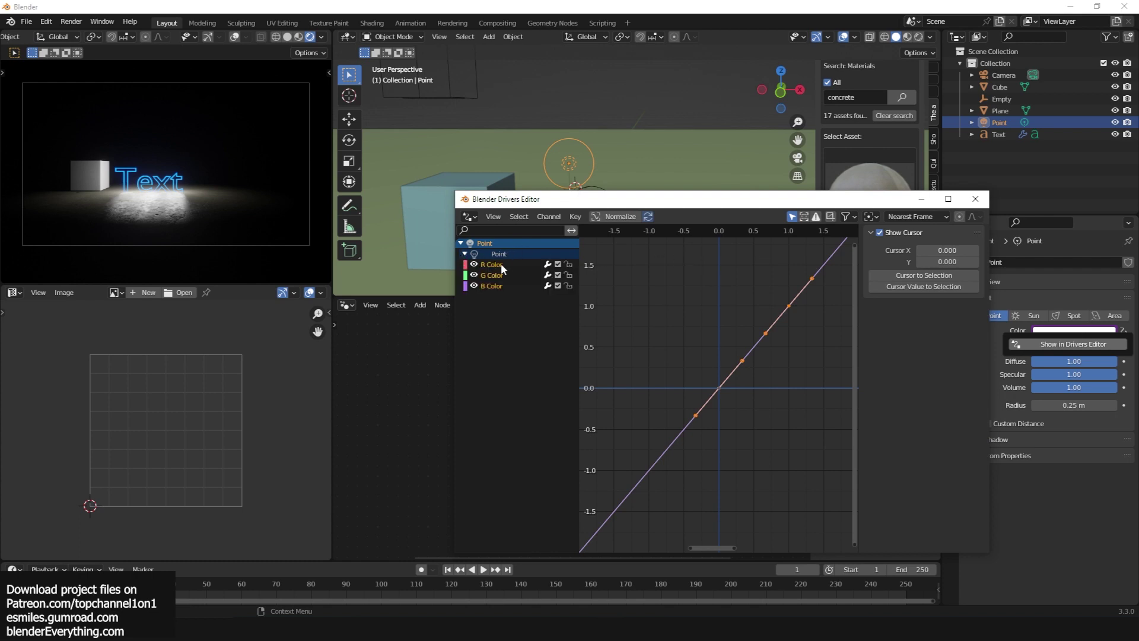
Examine the driver settings of the R Color, G Color and B Color channels one by one.
left_click(507, 265)
left_click(507, 276)
left_click(505, 286)
left_click(499, 264)
left_click(499, 275)
left_click(503, 285)
left_click(501, 275)
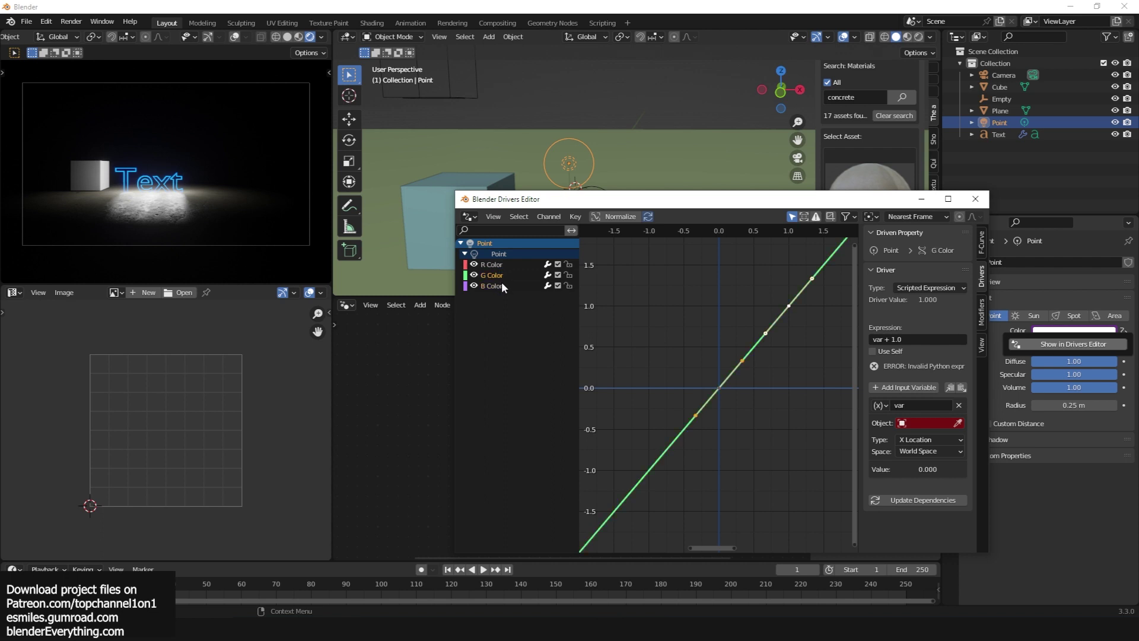
left_click(503, 286)
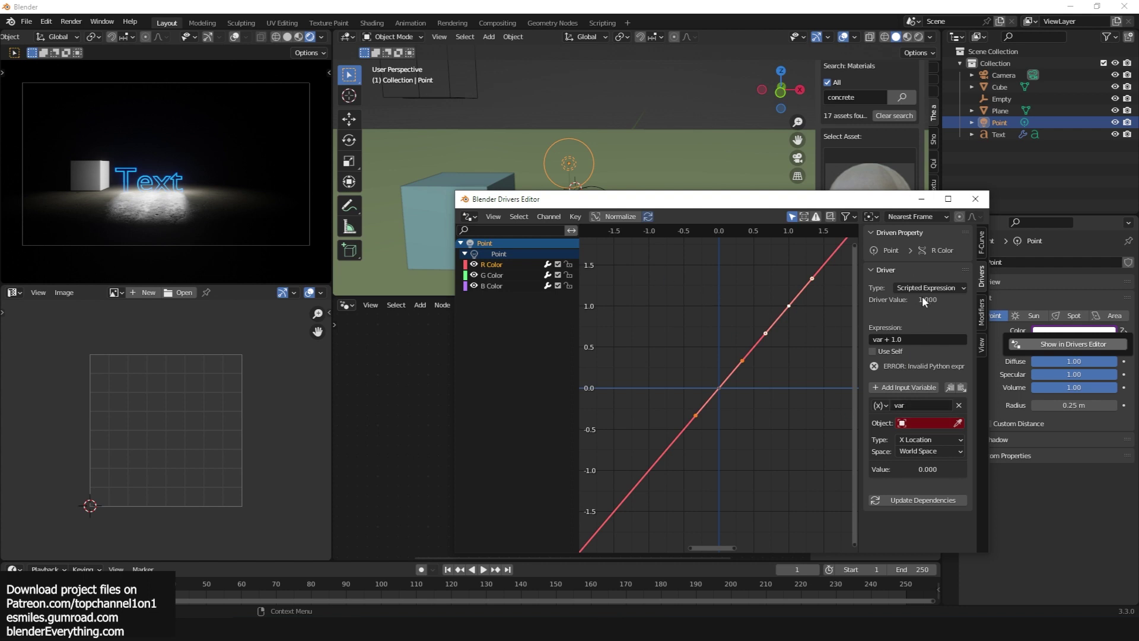
Assign Empty as the object of the R Color driver's variable, reading its X Location.
middle_click_drag(578, 155, 629, 152)
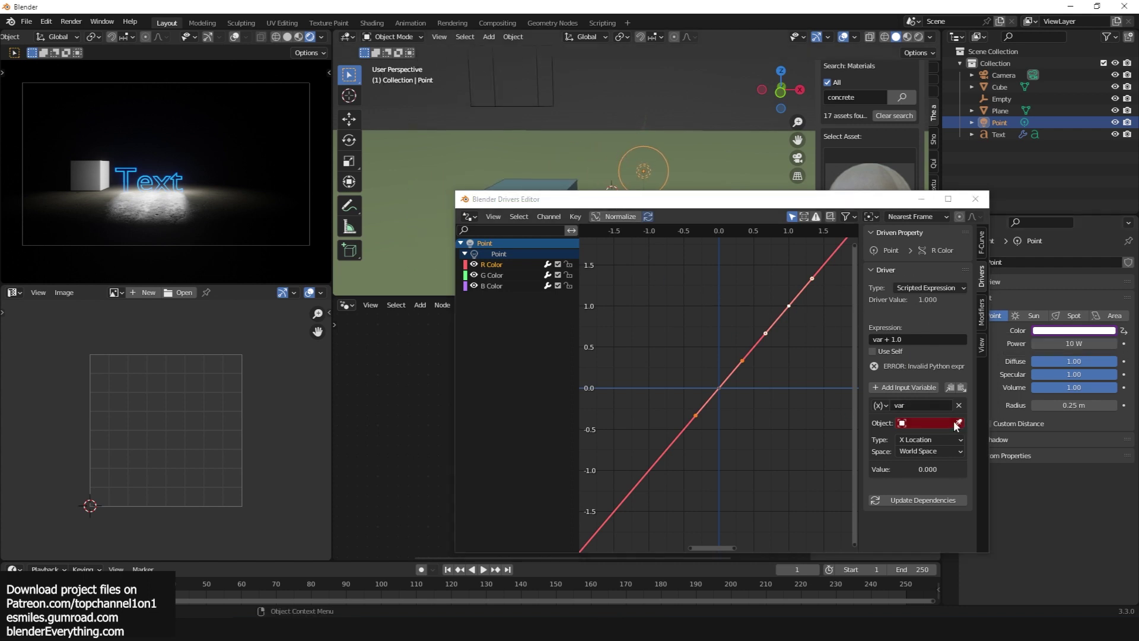
left_click(929, 423)
left_click(880, 323)
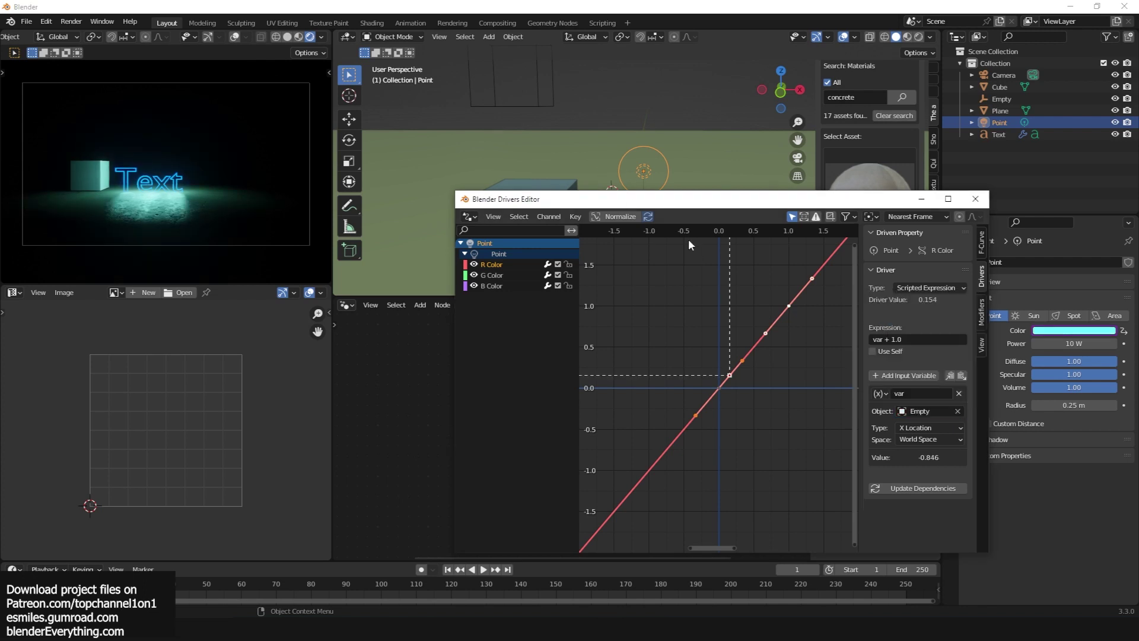
Try moving the empty along the global X axis to test its effect on the light's color.
left_click(534, 89)
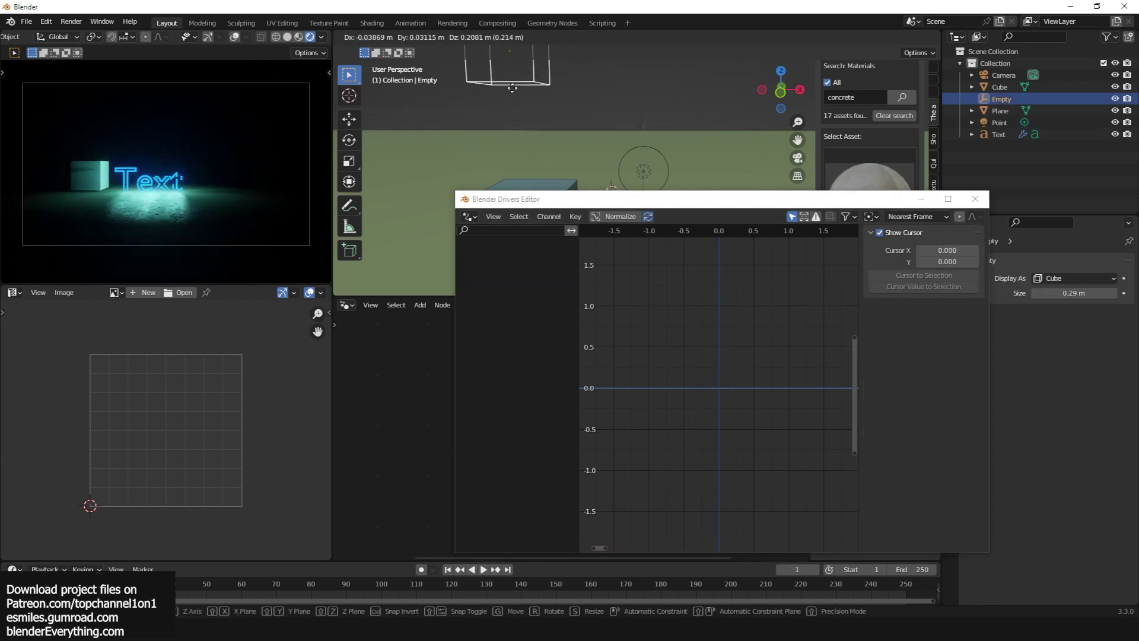
key("g")
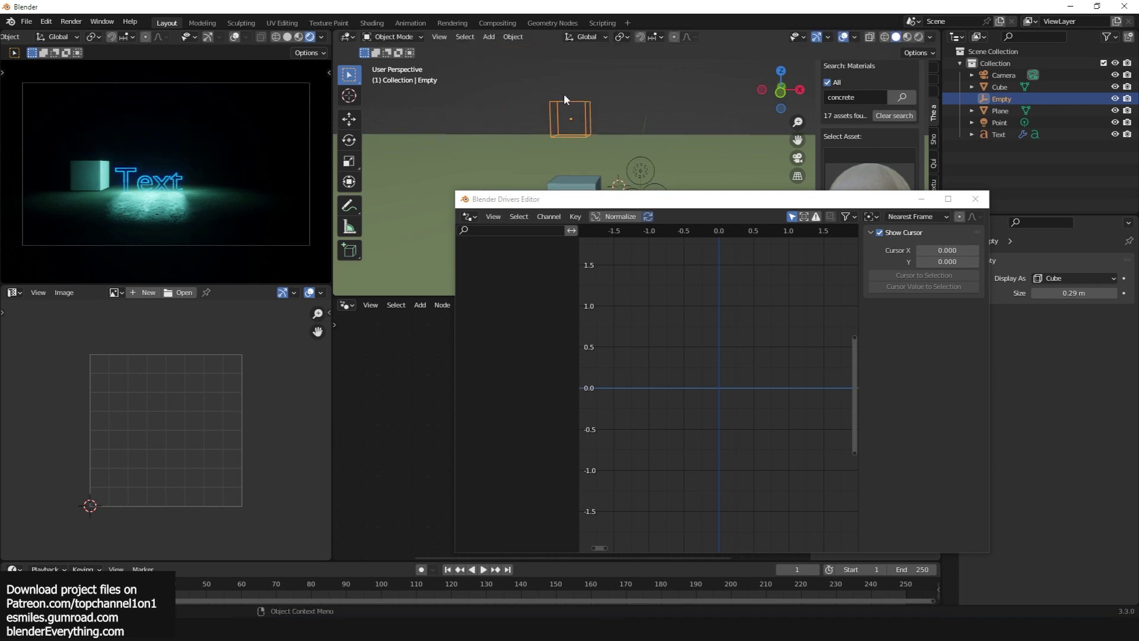
key("x")
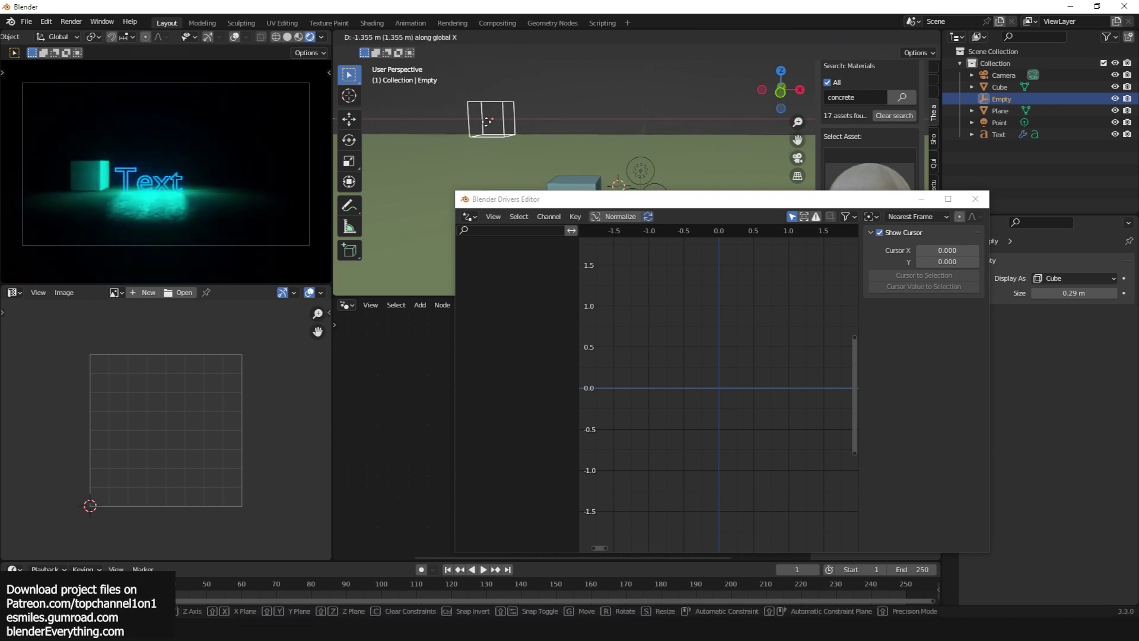
left_click(522, 119)
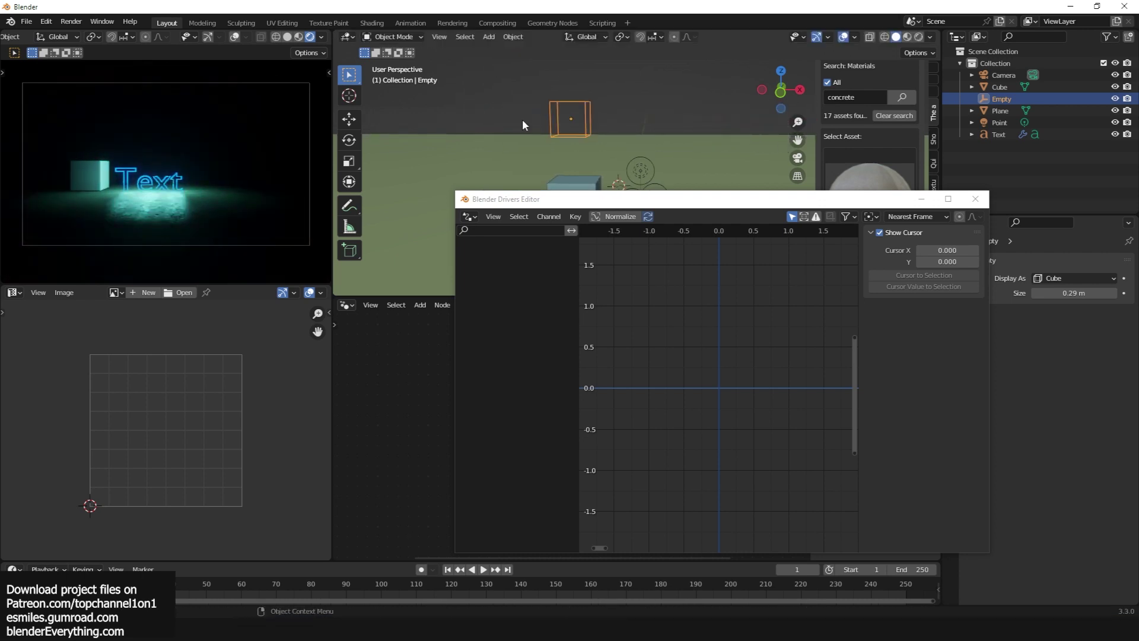
Select the point light and set its G Color driver's variable to the Y Location of Empty.
left_click(633, 159)
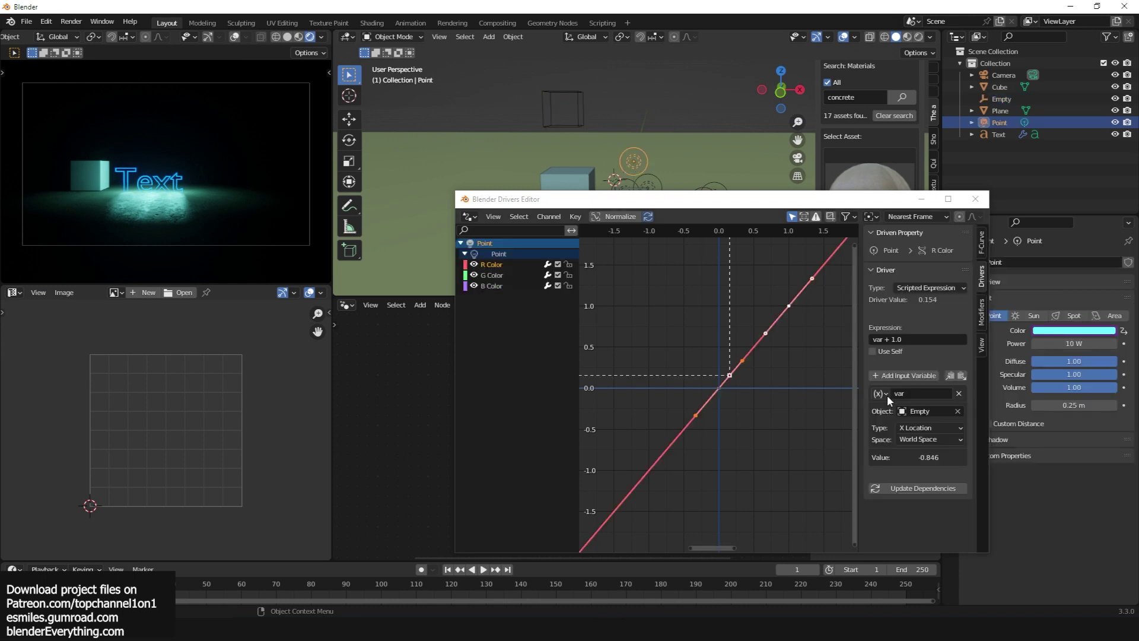
left_click(488, 275)
left_click(905, 423)
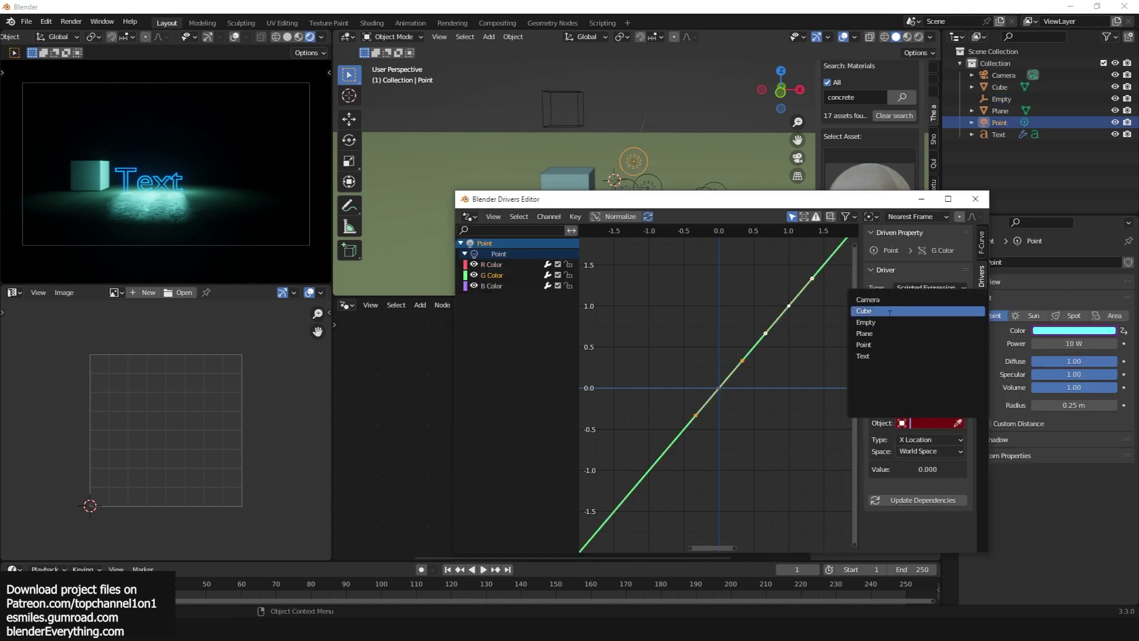
left_click(867, 322)
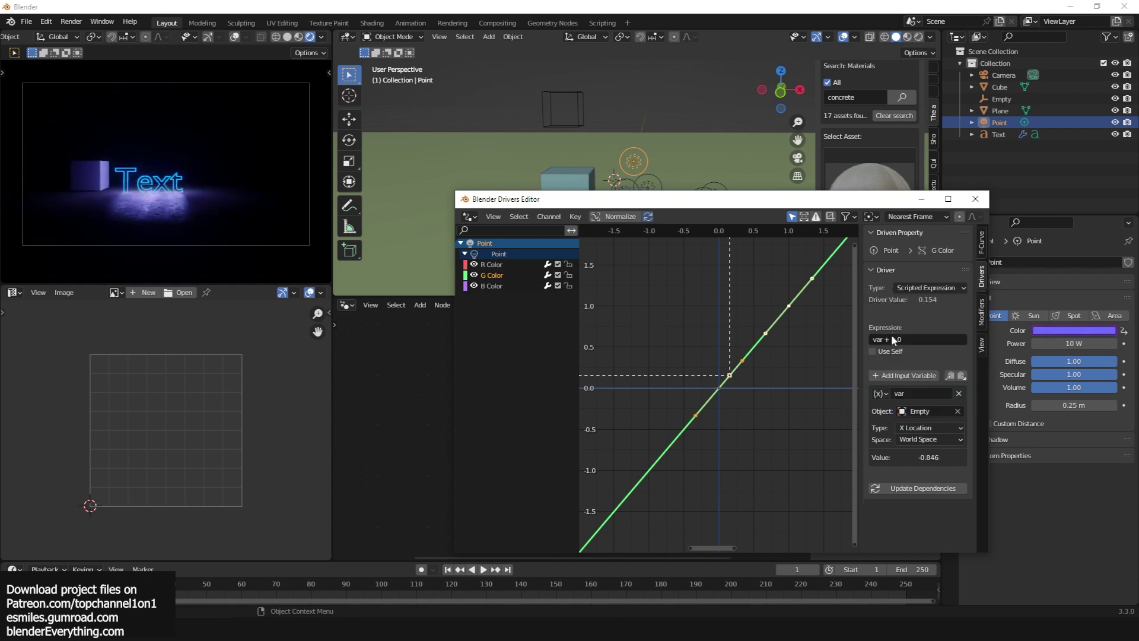
left_click(918, 428)
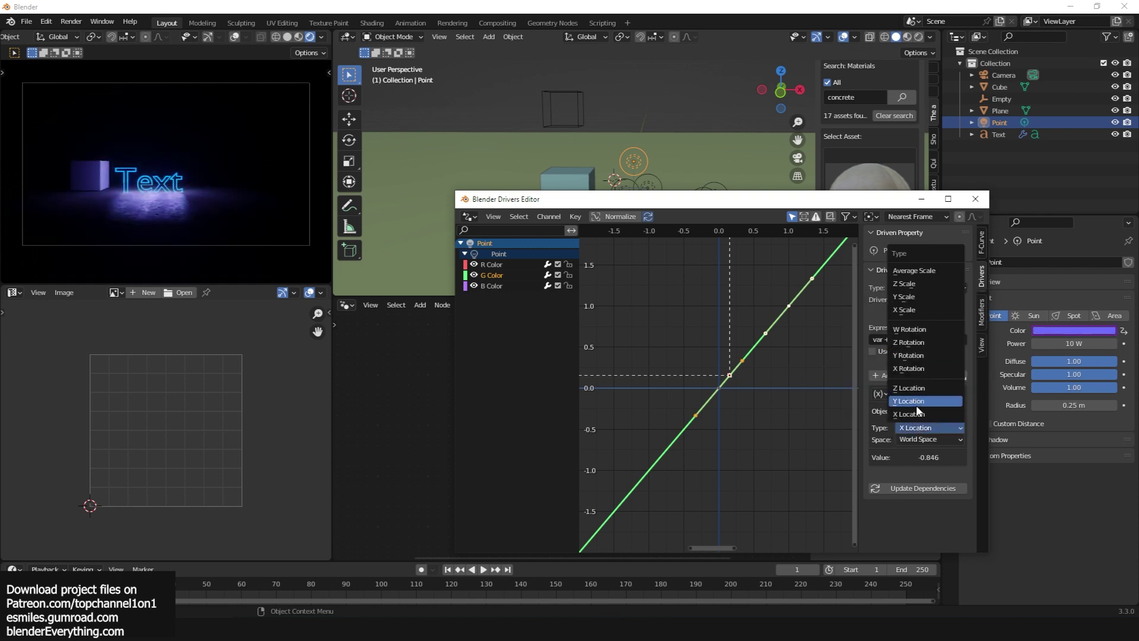
left_click(917, 412)
Set the B Color driver's variable to the Z Location of Empty.
left_click(502, 265)
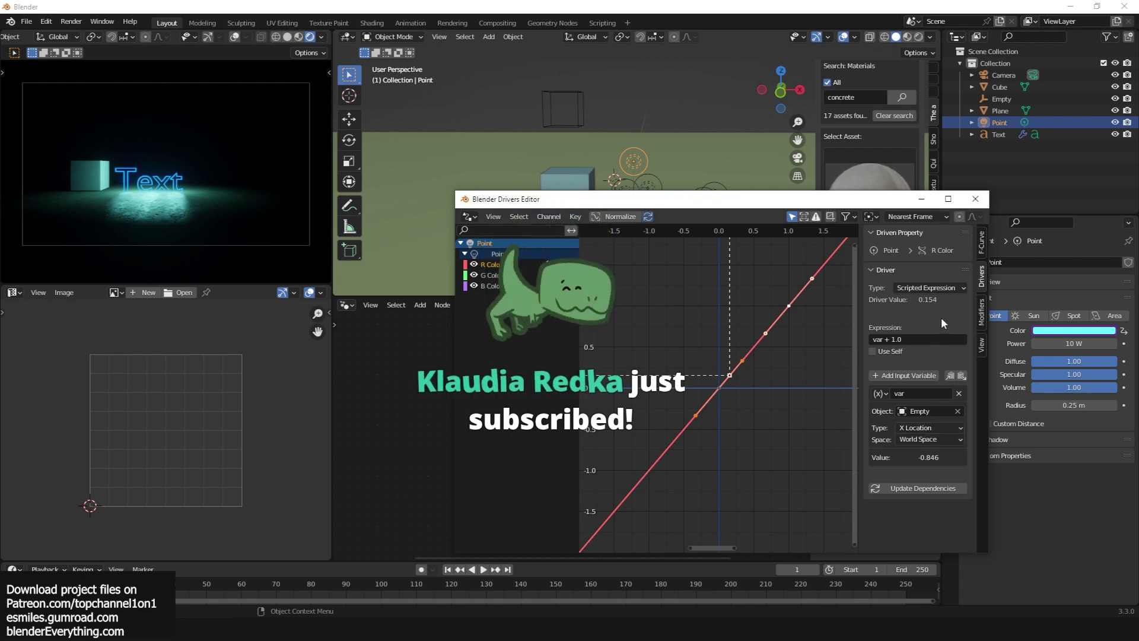
left_click(522, 286)
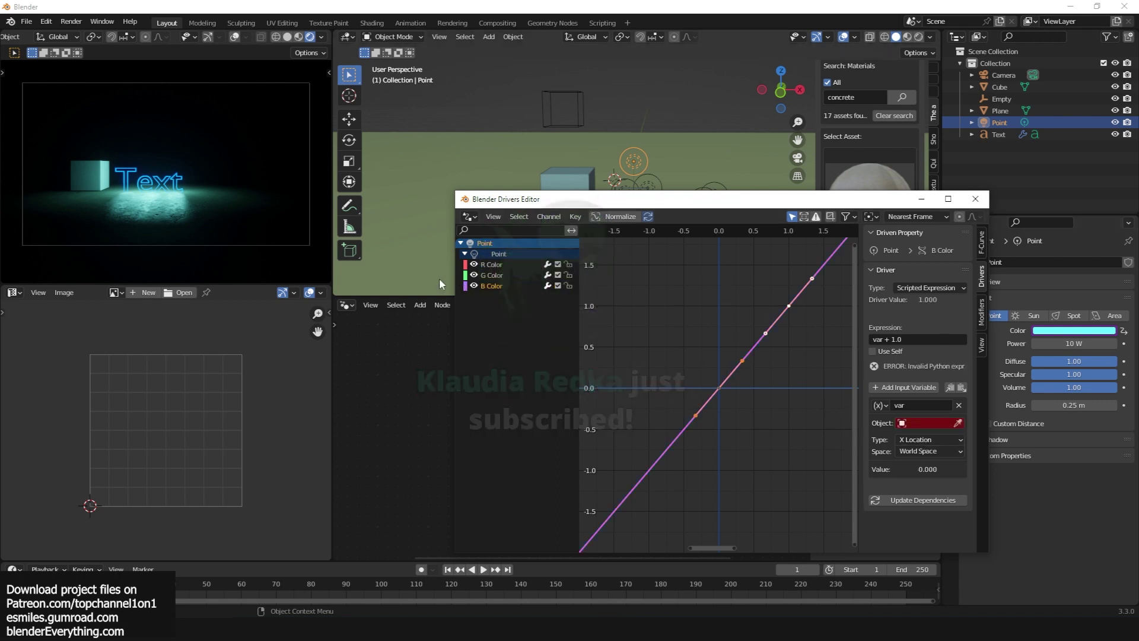
left_click(921, 424)
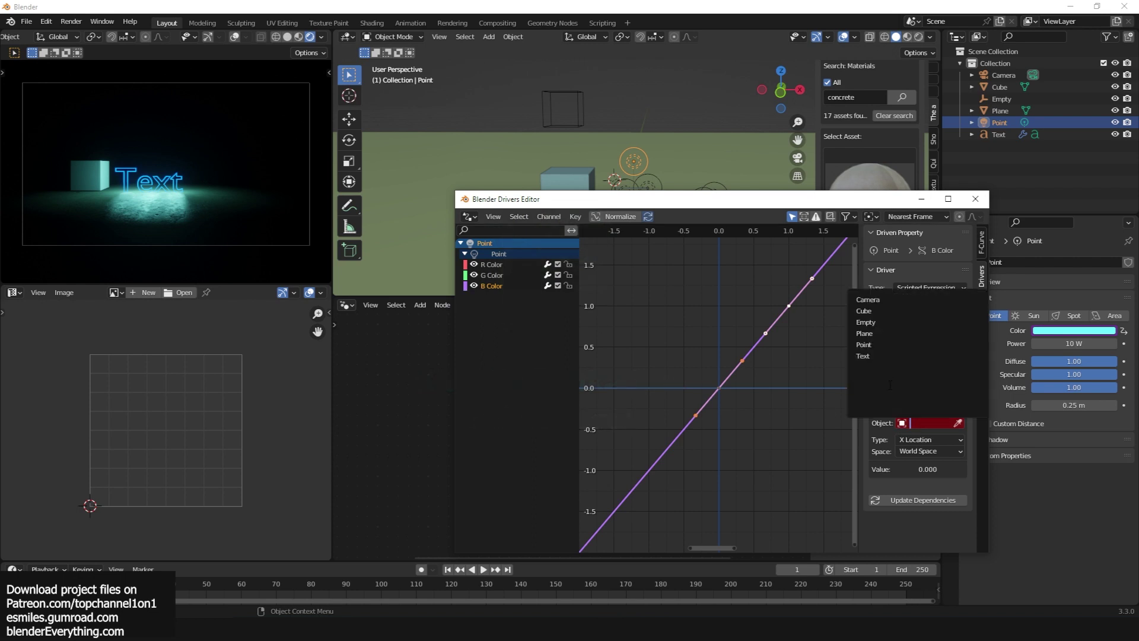
left_click(868, 323)
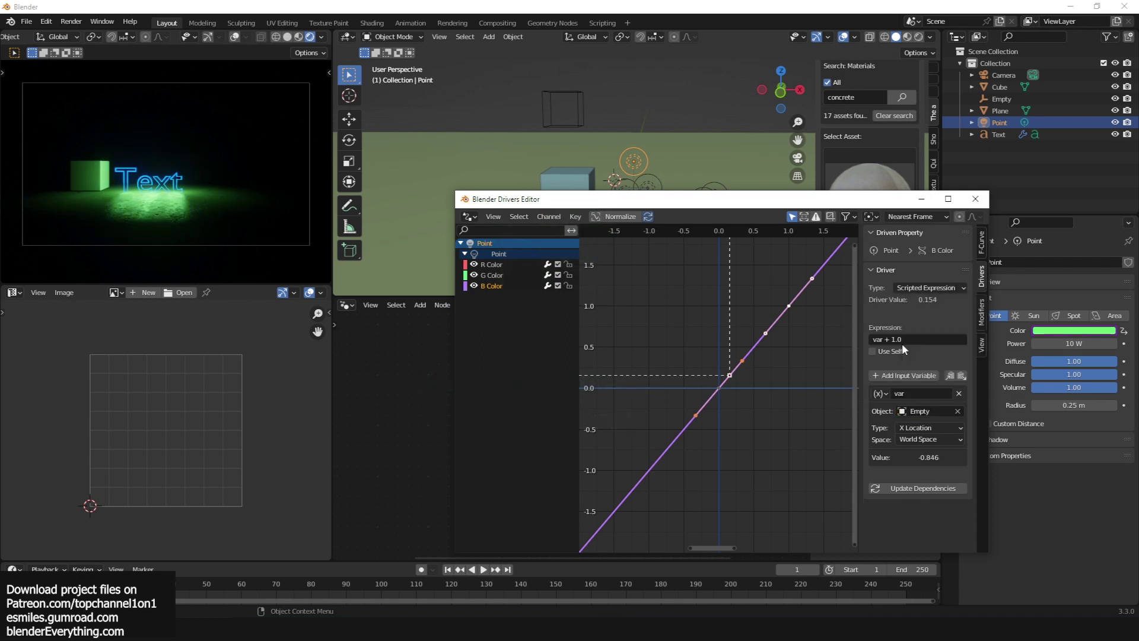
left_click(911, 426)
left_click(923, 382)
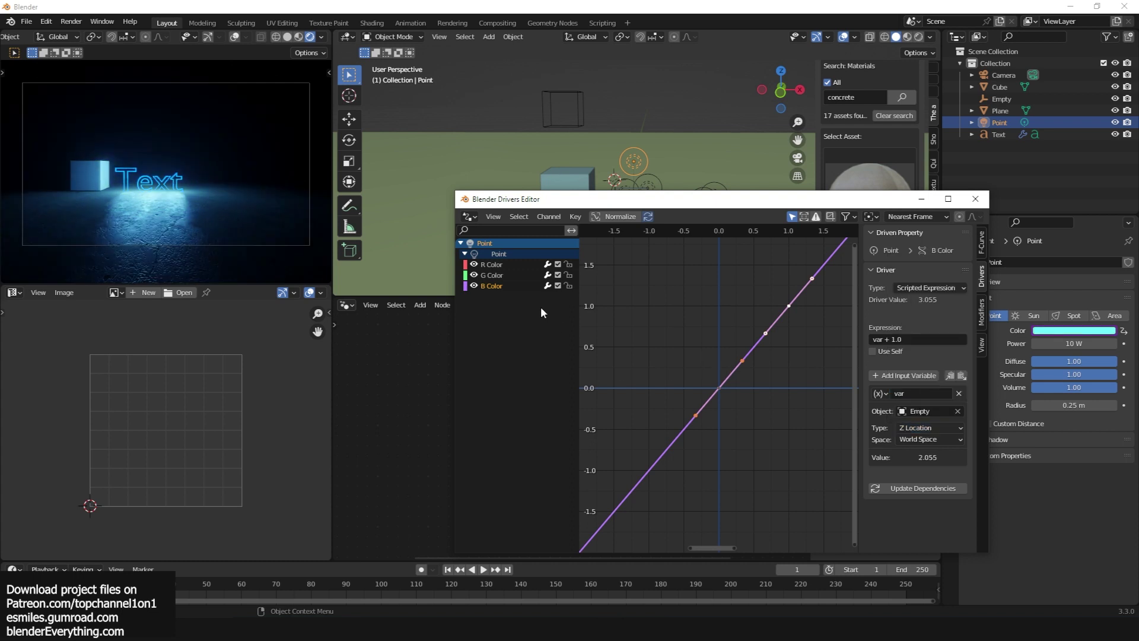
Try moving the empty along the Z, X and Y axes and freely to test all three color drivers.
left_click(562, 106)
key("g")
key("z")
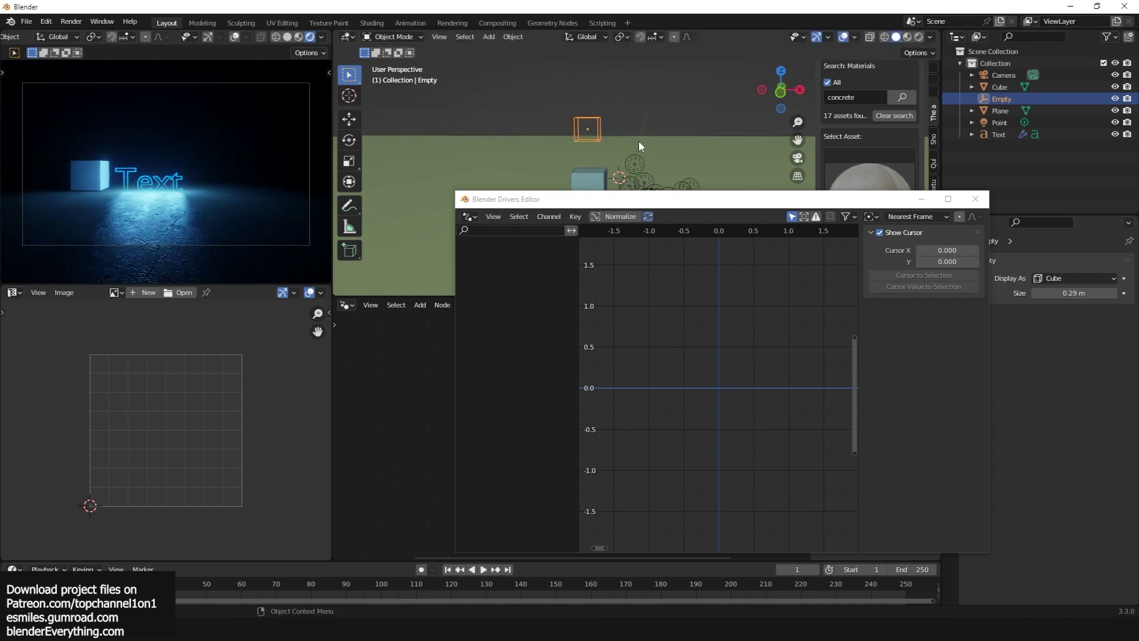
key("x")
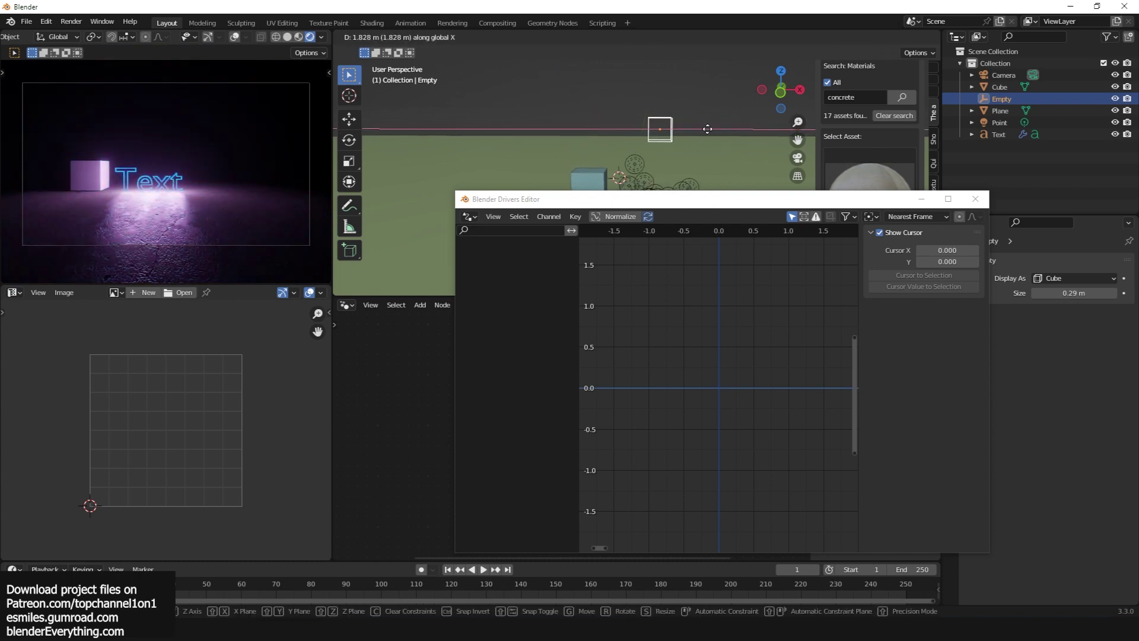
key("y")
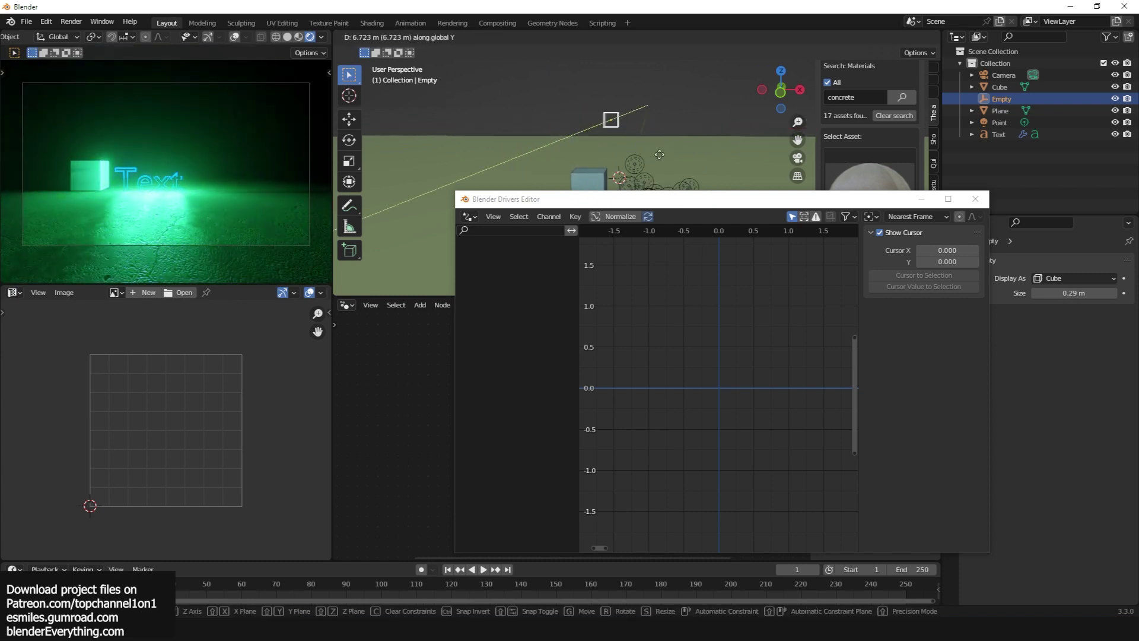
key("y")
key("y")
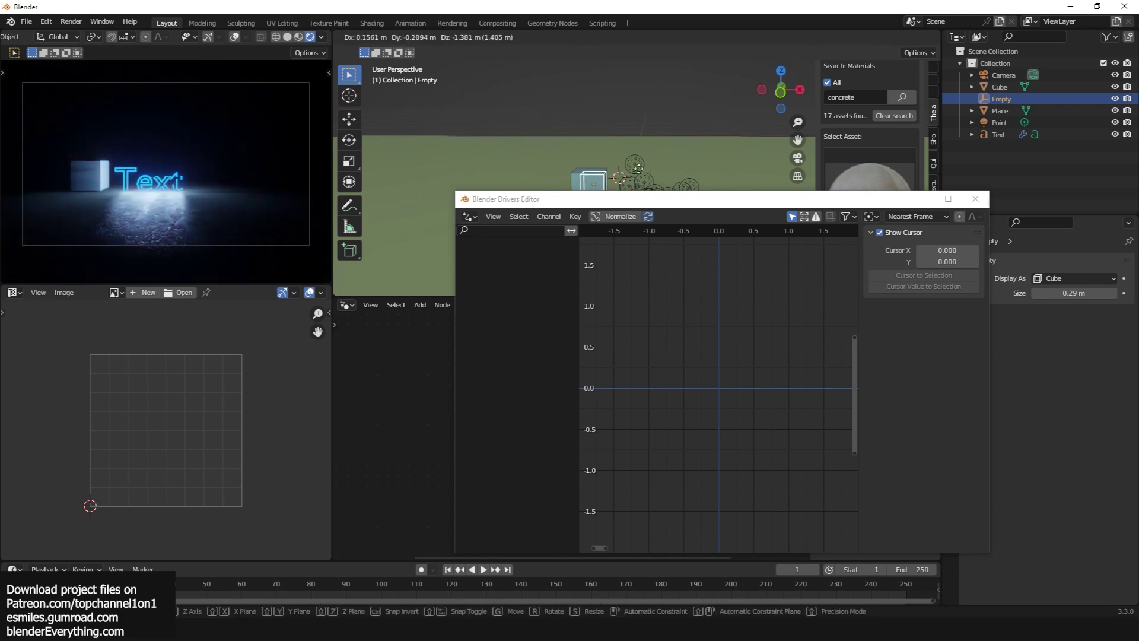
left_click(646, 108)
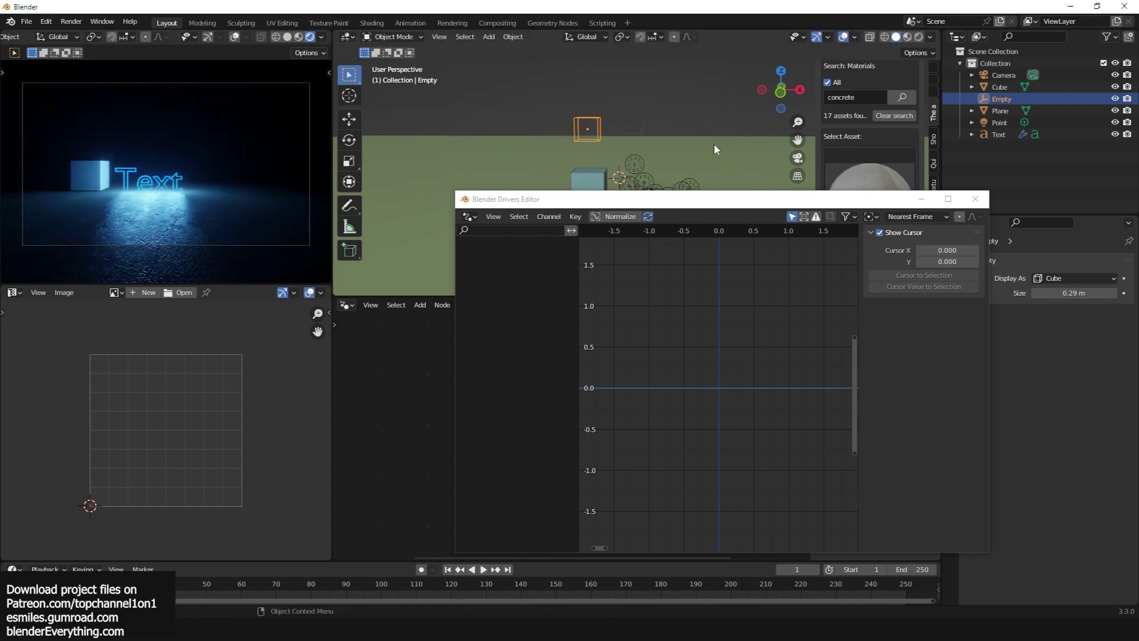
Move the Drivers Editor window clear of the viewport and try moving the empty freely to test the light's color.
left_click_drag(683, 196, 614, 306)
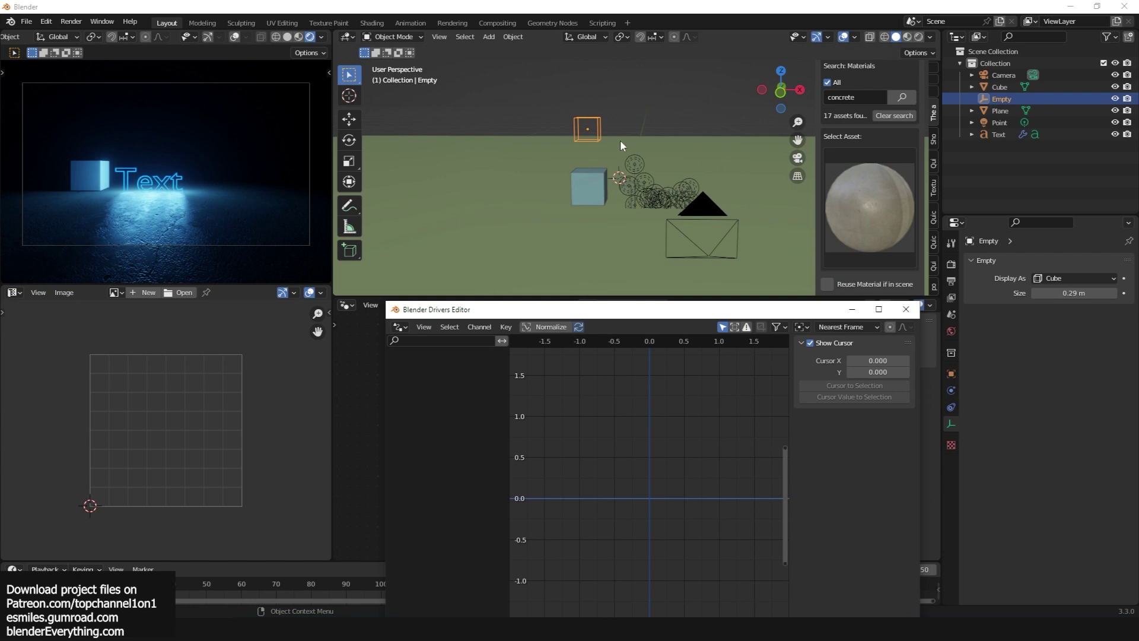
key("g")
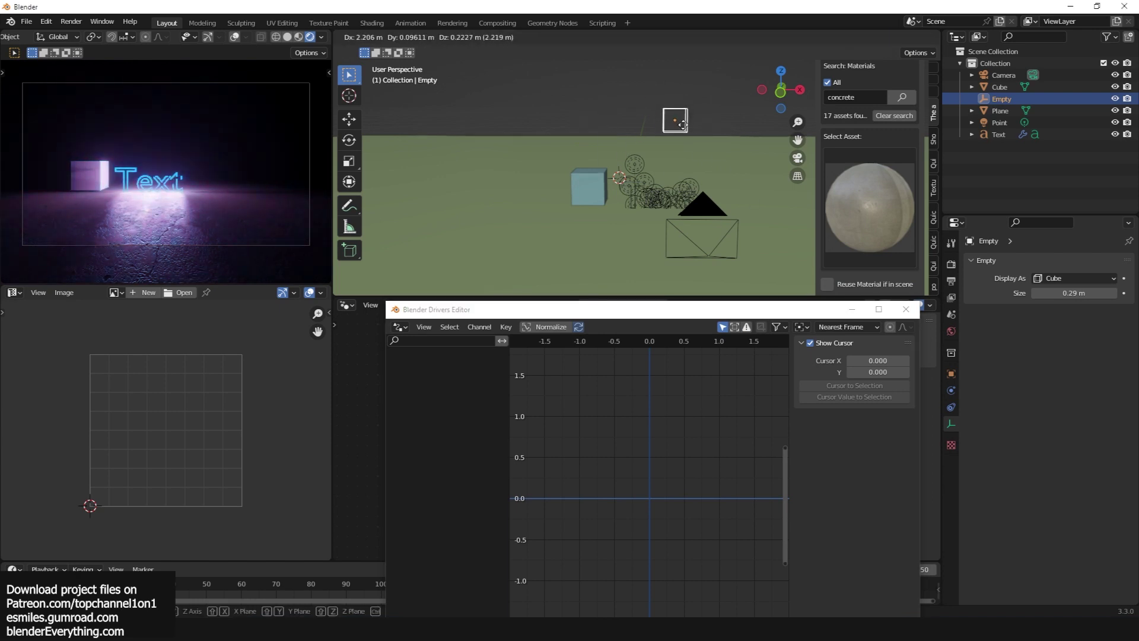
key("Escape")
Add drivers to the Emission Color of the text's material and expand its Shader Nodetree driver channels.
scroll(609, 169, "up", 4)
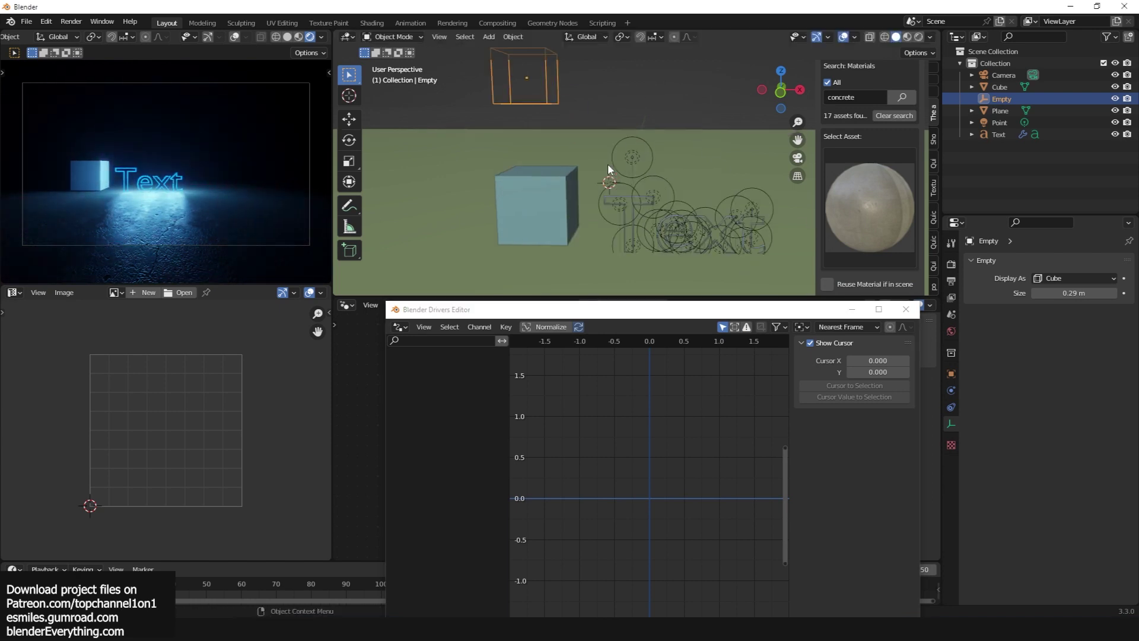
left_click(625, 195)
left_click(951, 457)
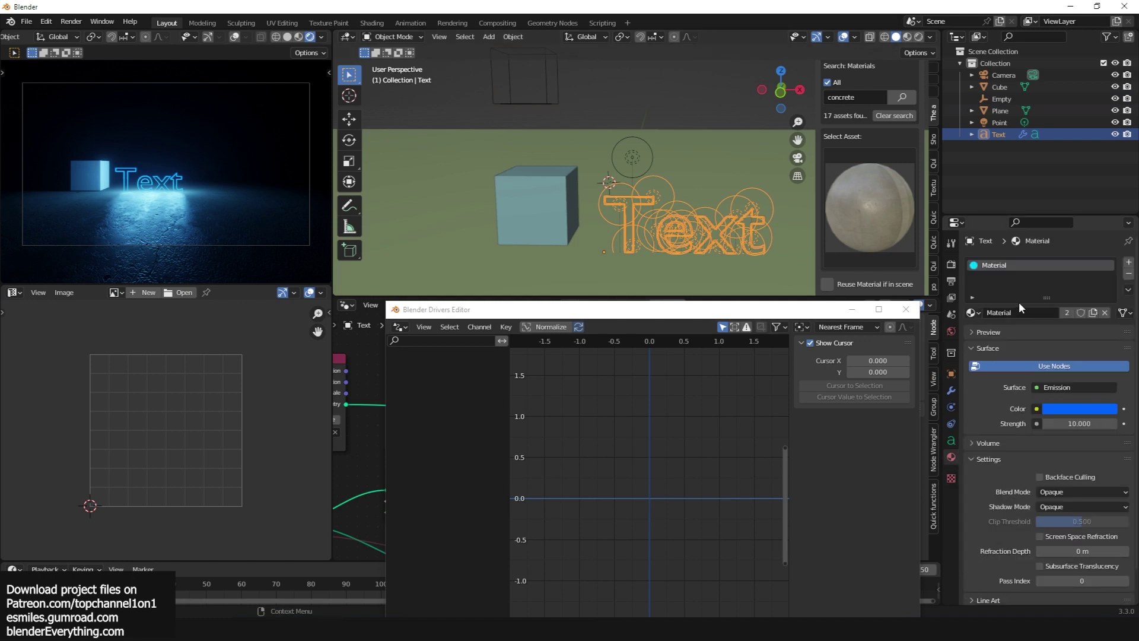
right_click(1060, 407)
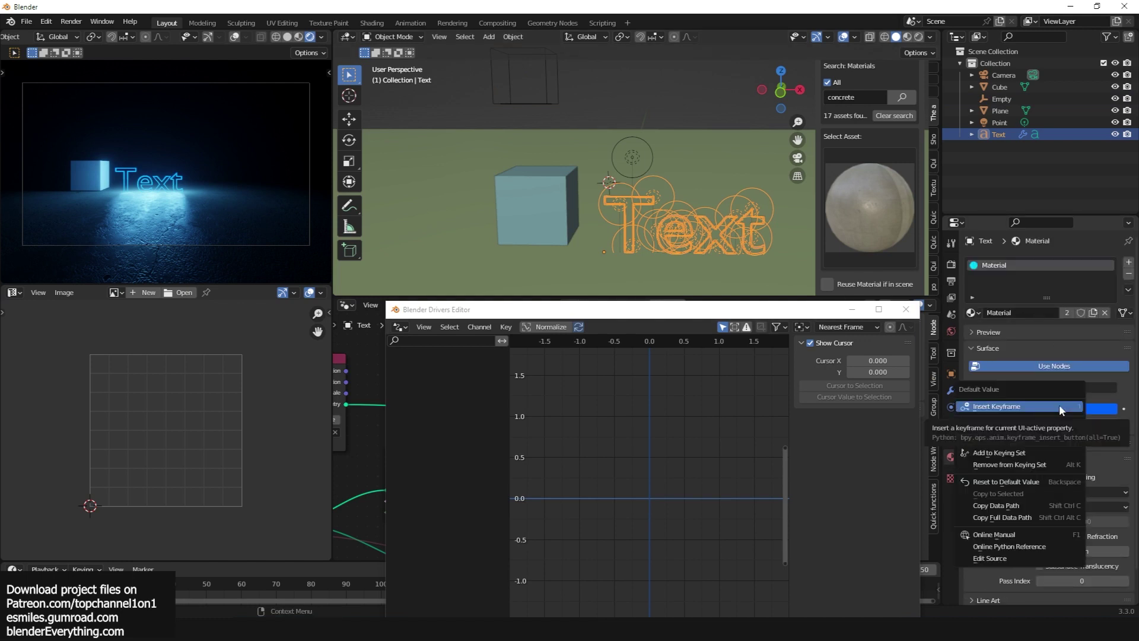
left_click(1048, 421)
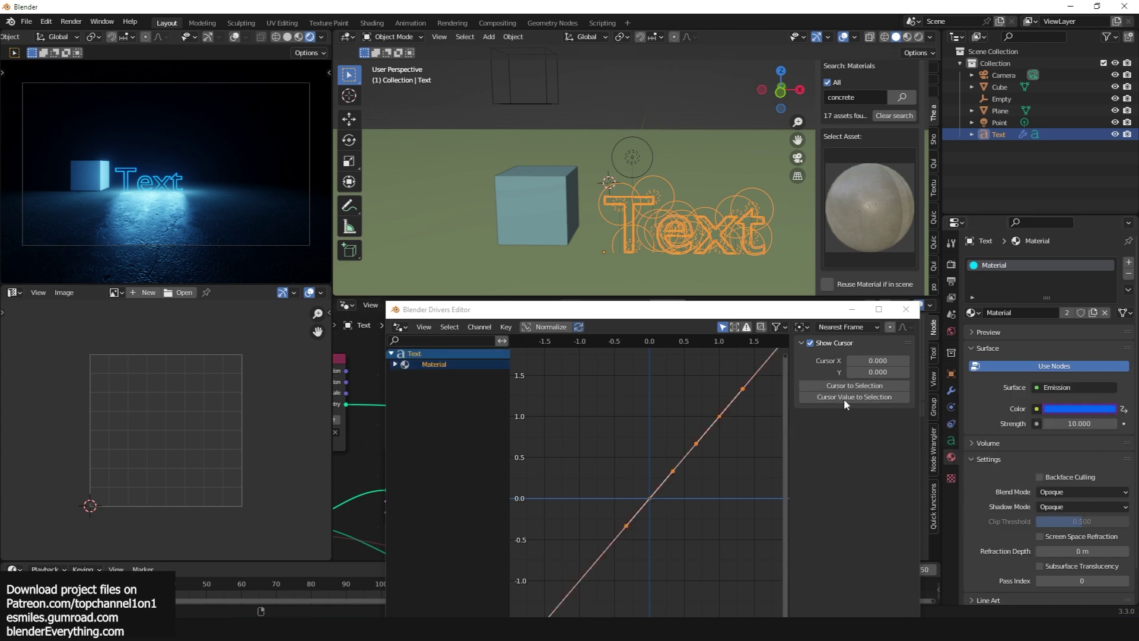
left_click(395, 365)
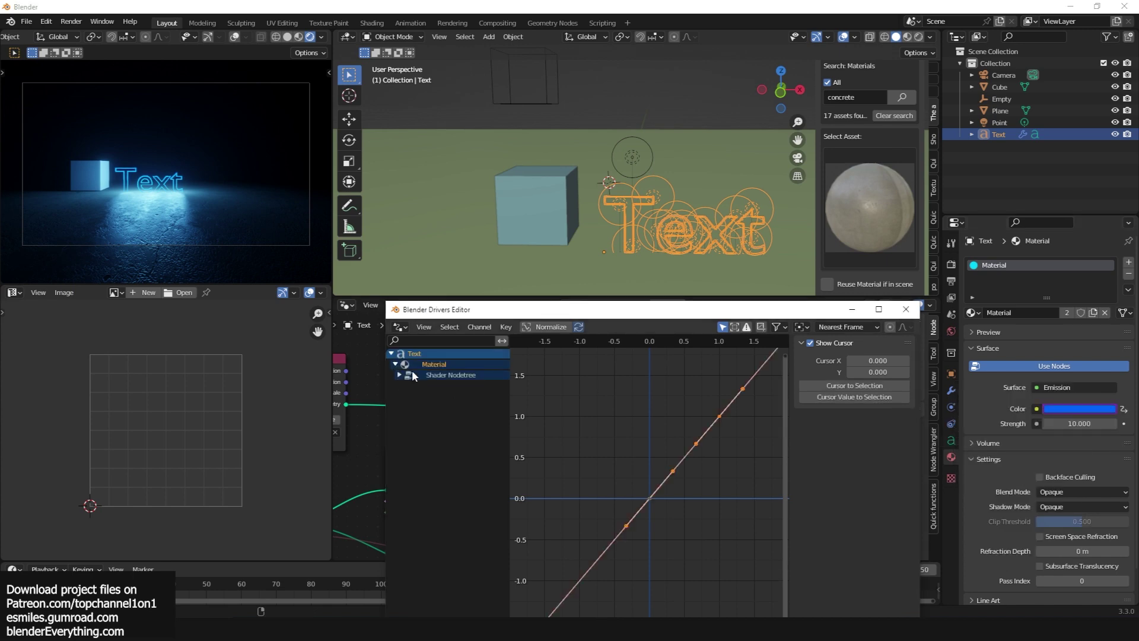
left_click(400, 375)
Set the variable of the text material's R Default Value driver to the X Location of Empty.
left_click(446, 396)
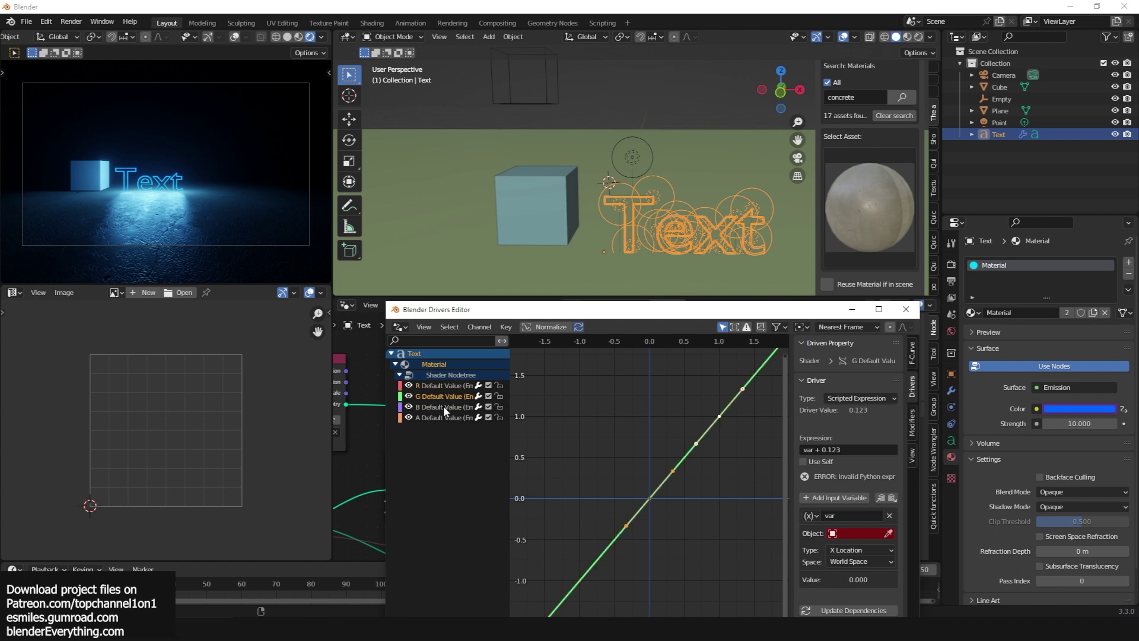
left_click(443, 406)
left_click(447, 393)
left_click(448, 417)
left_click(445, 385)
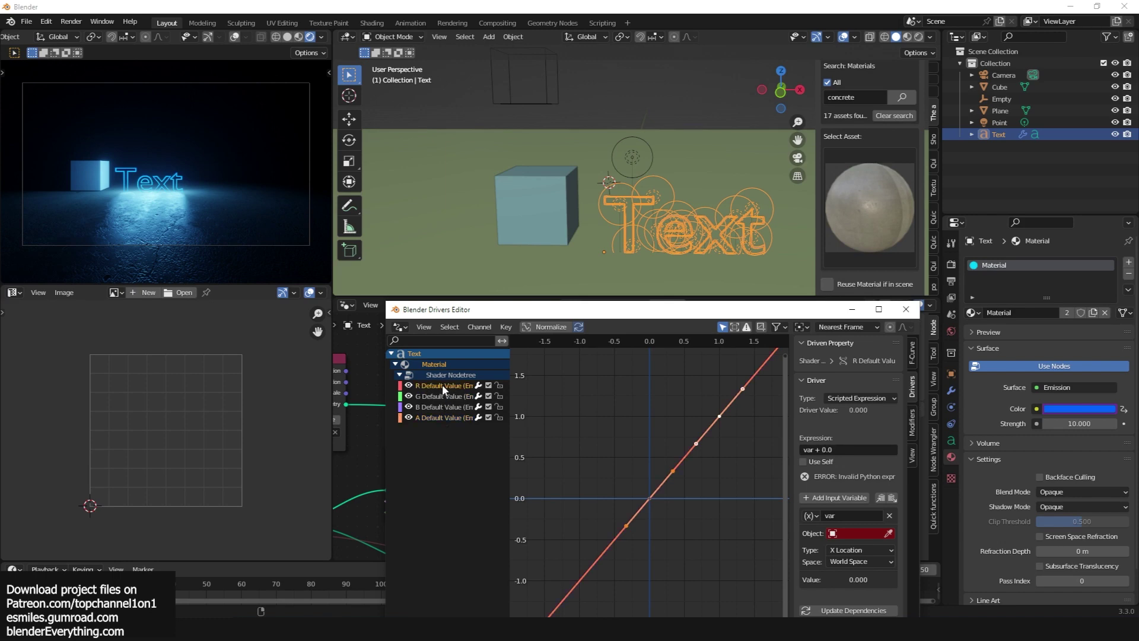
left_click(854, 536)
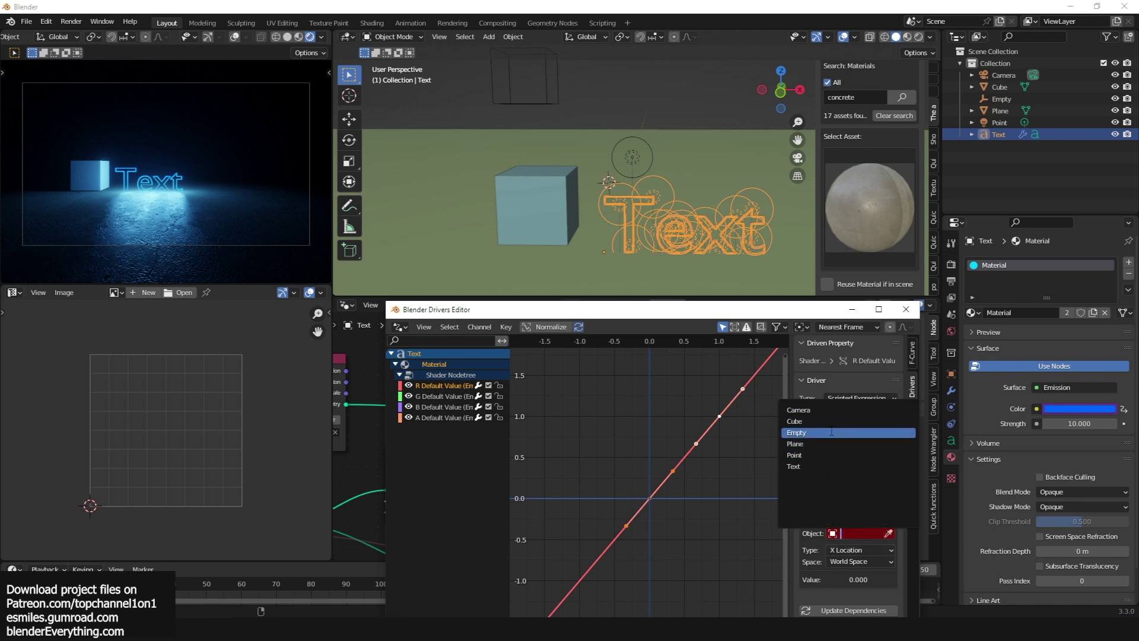
left_click(866, 432)
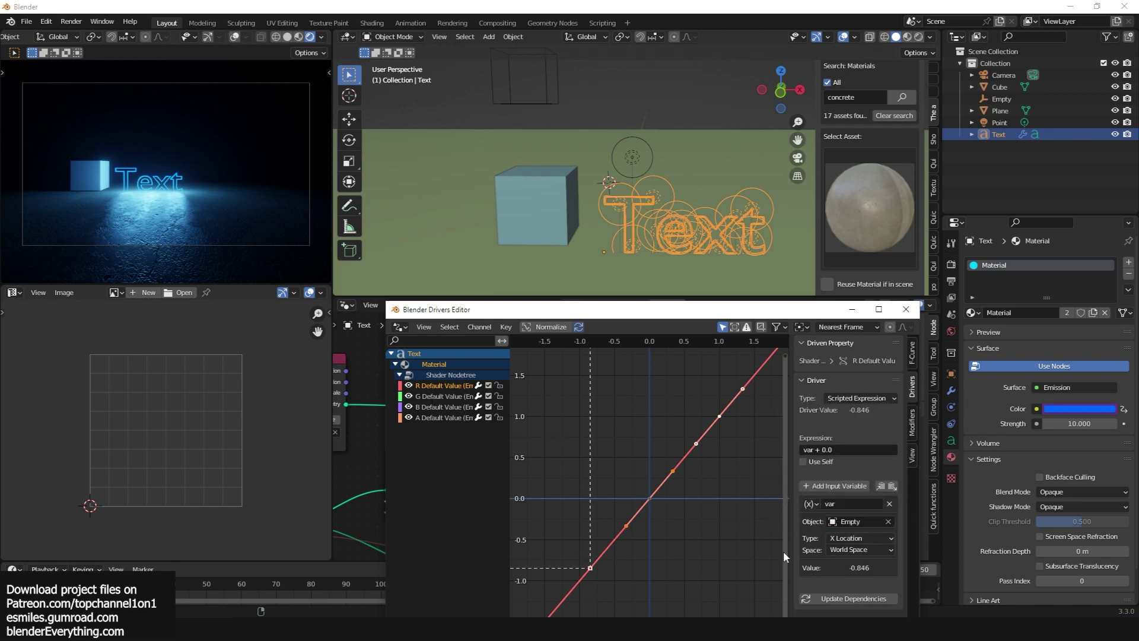
Set the variable of the text material's G Default Value driver to the Y Location of Empty.
left_click(456, 396)
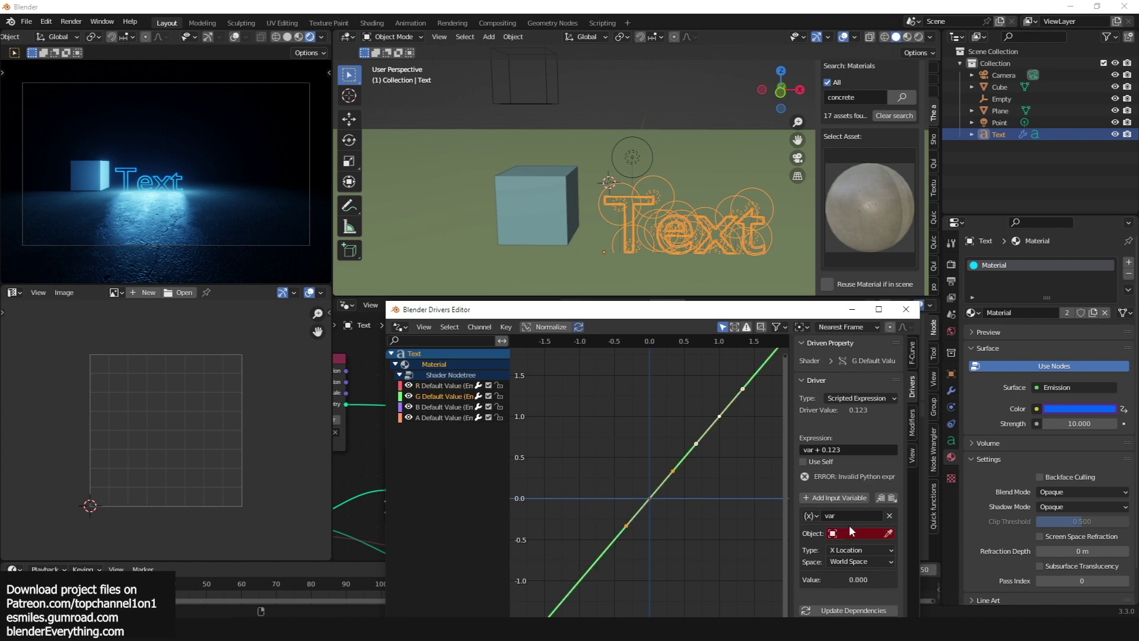
left_click(851, 532)
left_click(838, 433)
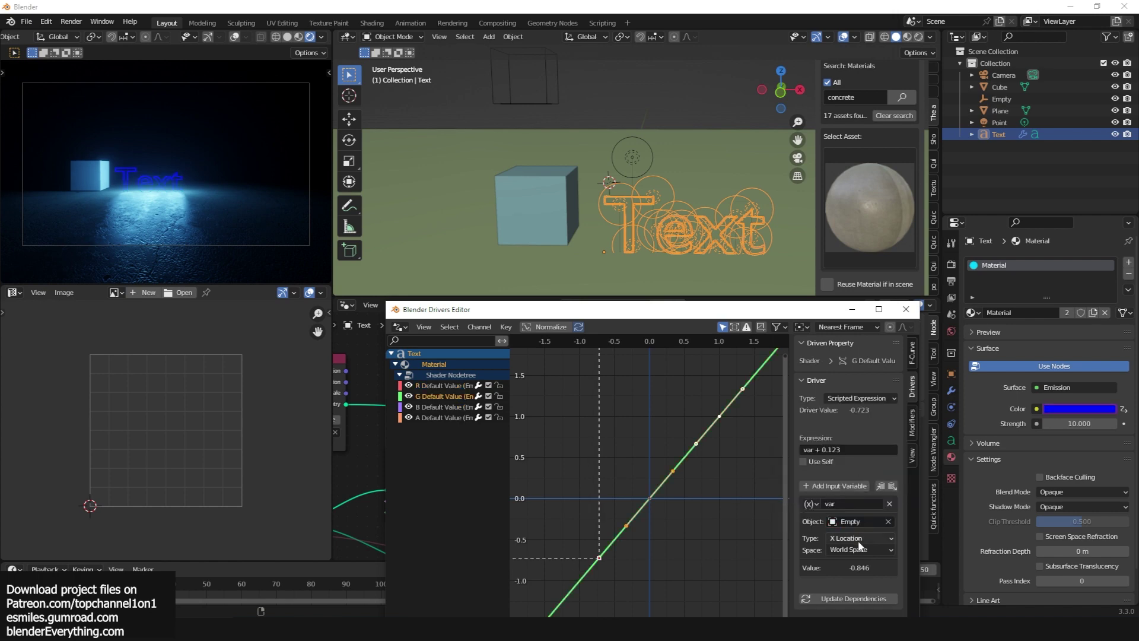
left_click(858, 539)
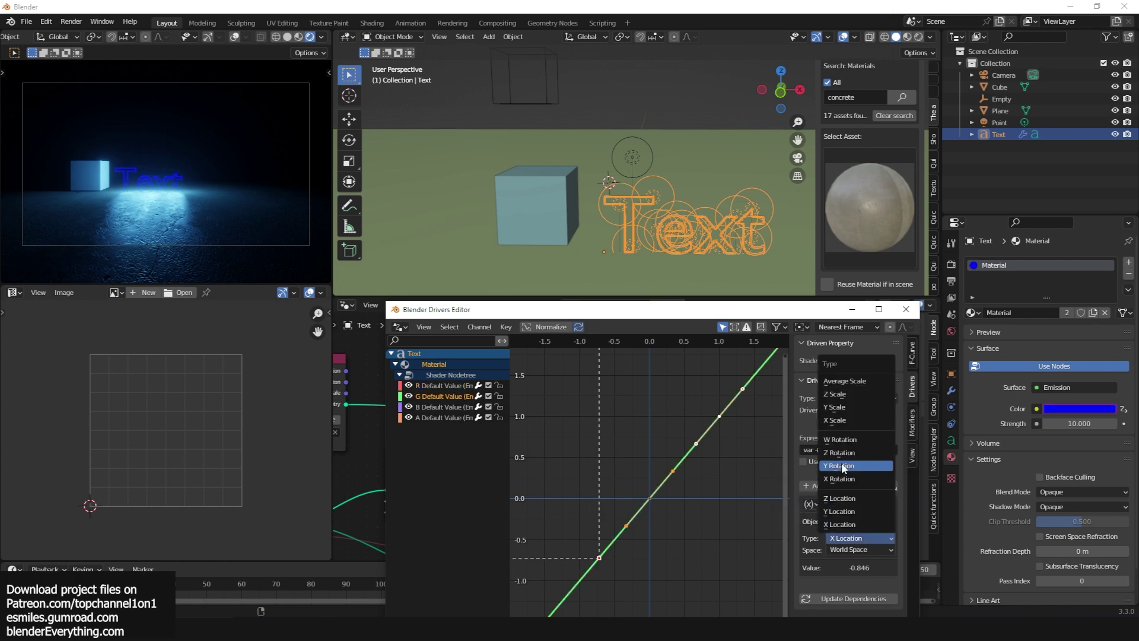
left_click(843, 510)
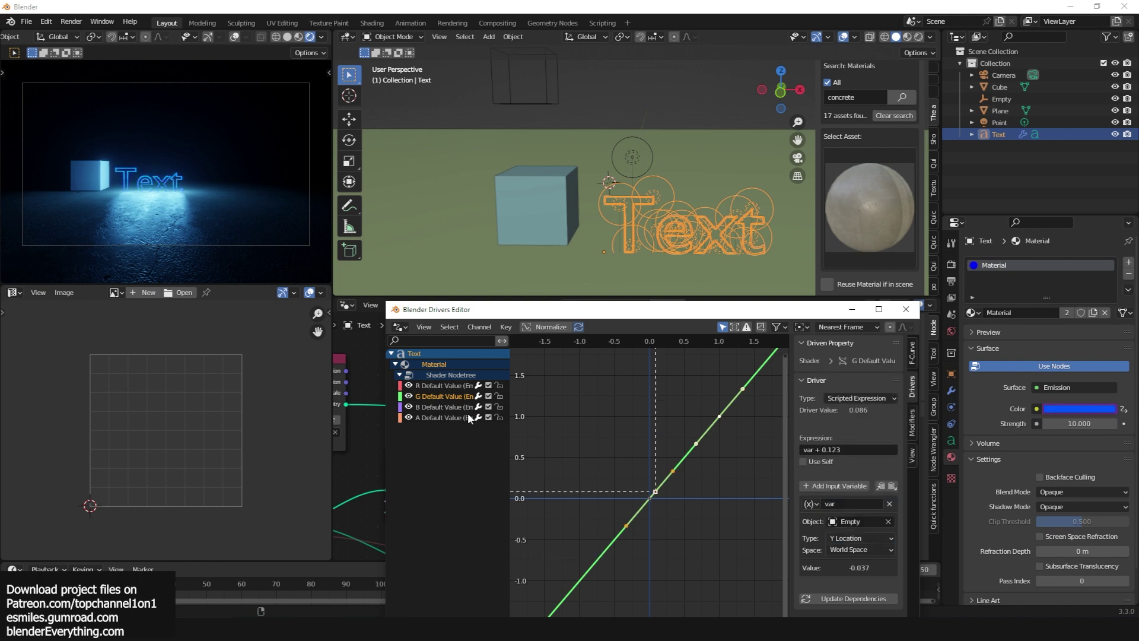
Set the variable of the text material's B Default Value driver to the Z Location of Empty.
left_click(448, 407)
left_click(860, 533)
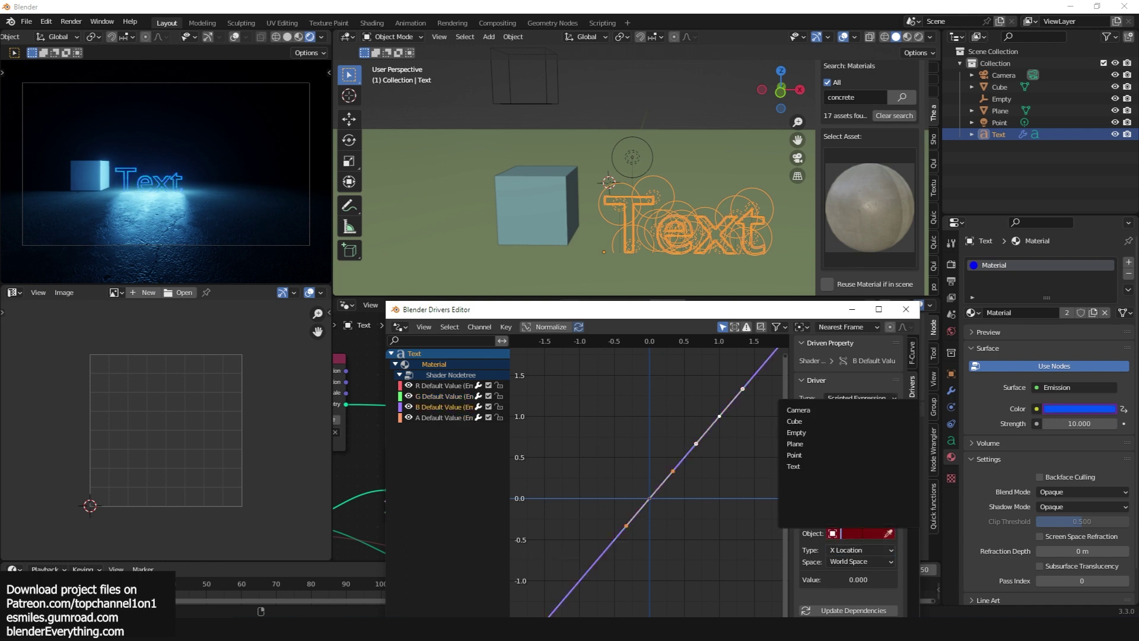
left_click(838, 432)
left_click(854, 537)
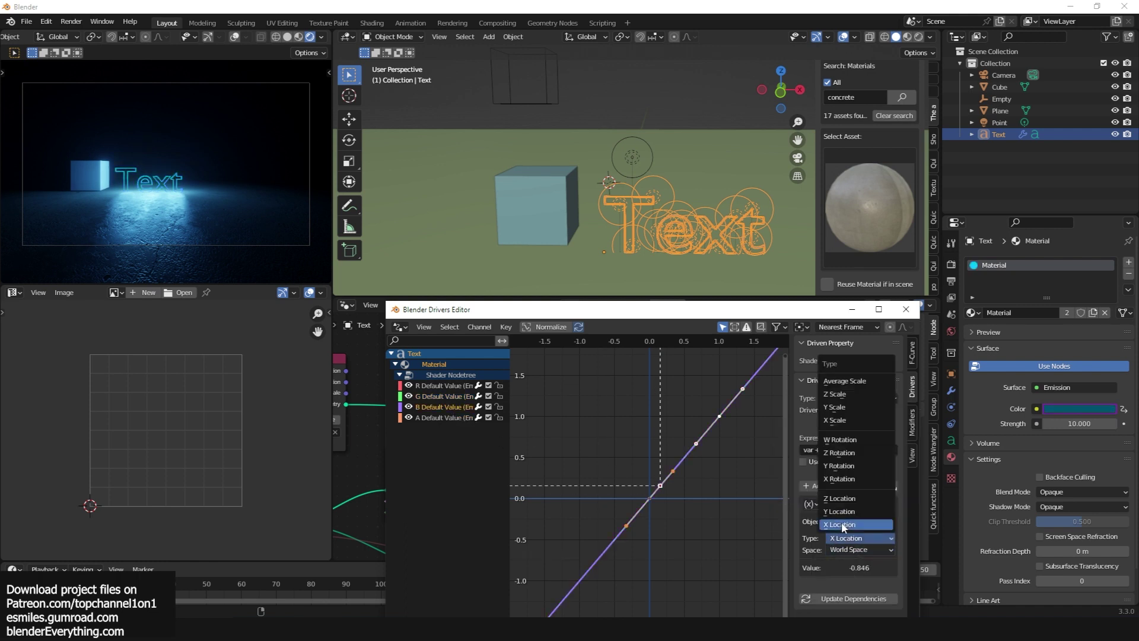
left_click(846, 497)
Move the empty from above the cube to above the text to test the driven text color.
scroll(608, 143, "down", 2)
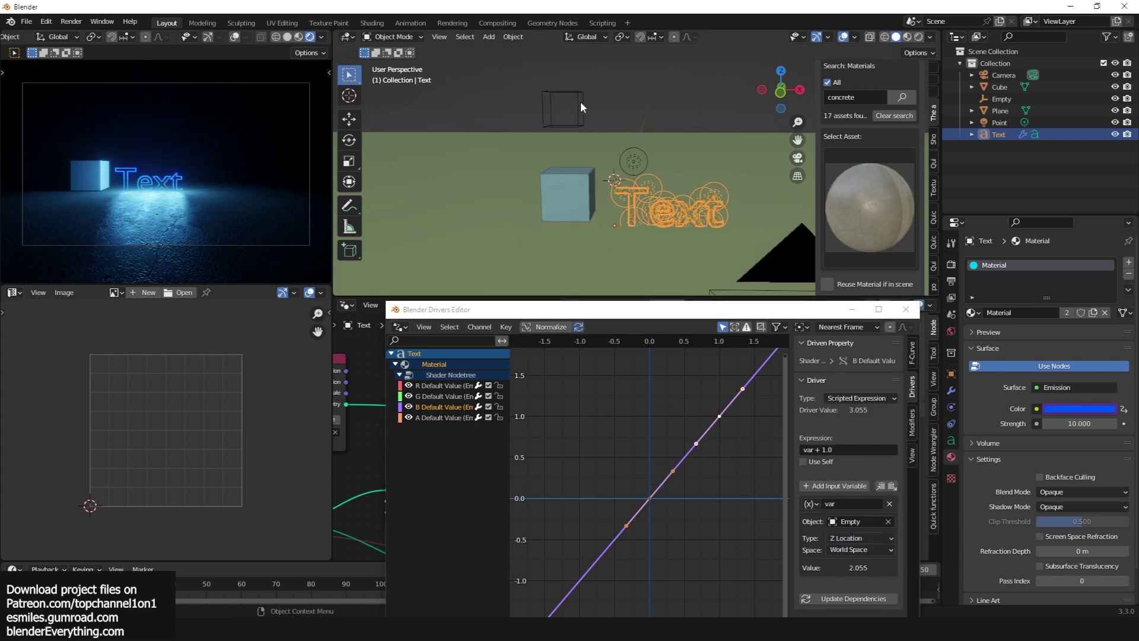
left_click_drag(580, 101, 704, 103)
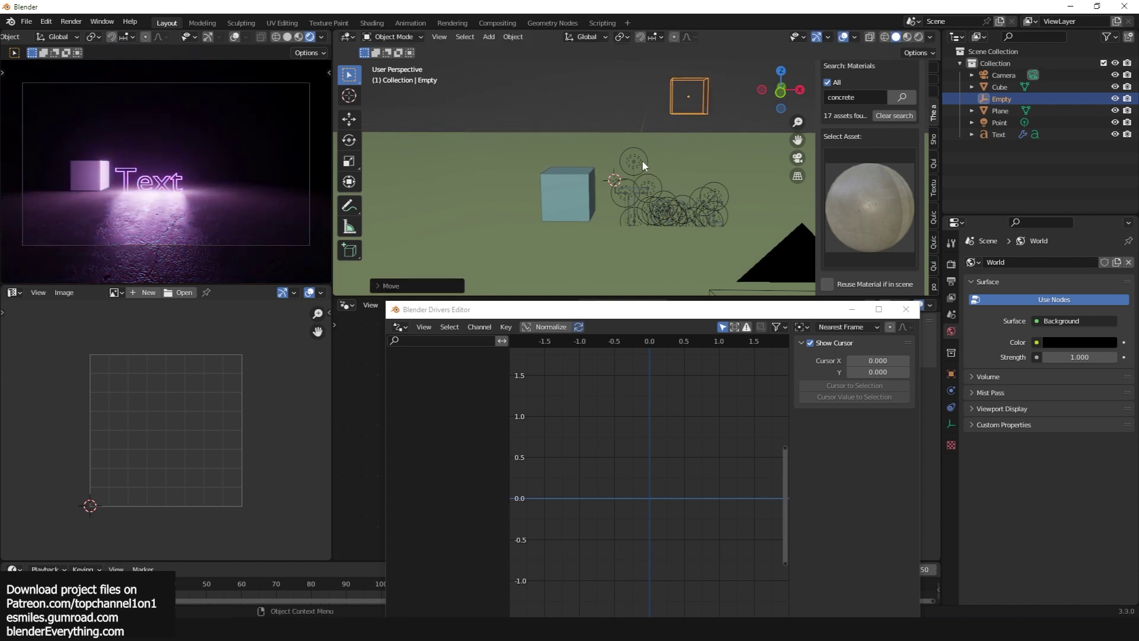
Select the text and compare the scripted expressions of its material's R, G and B color drivers.
left_click(651, 214)
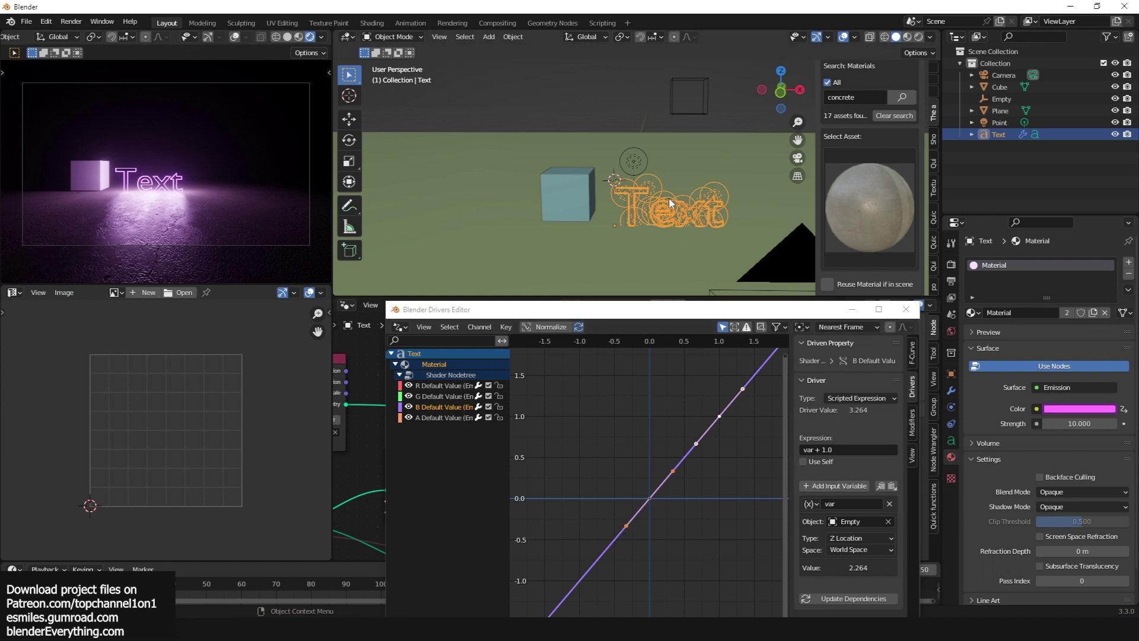
left_click(821, 451)
left_click(820, 451)
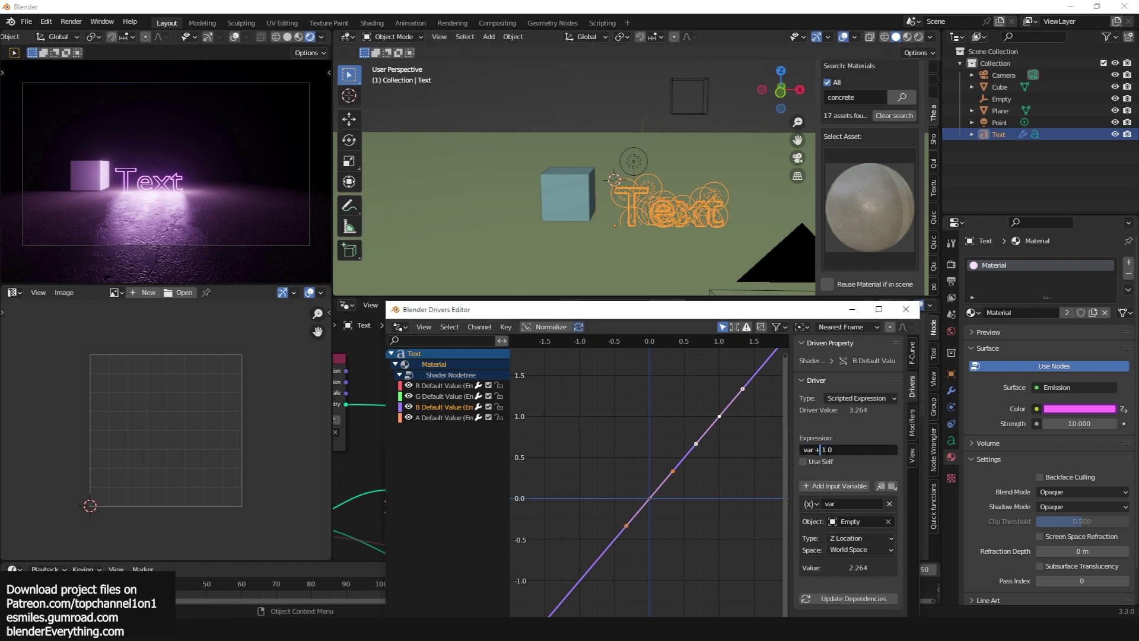
key("Return")
left_click(450, 397)
left_click(451, 407)
left_click(452, 397)
left_click(453, 387)
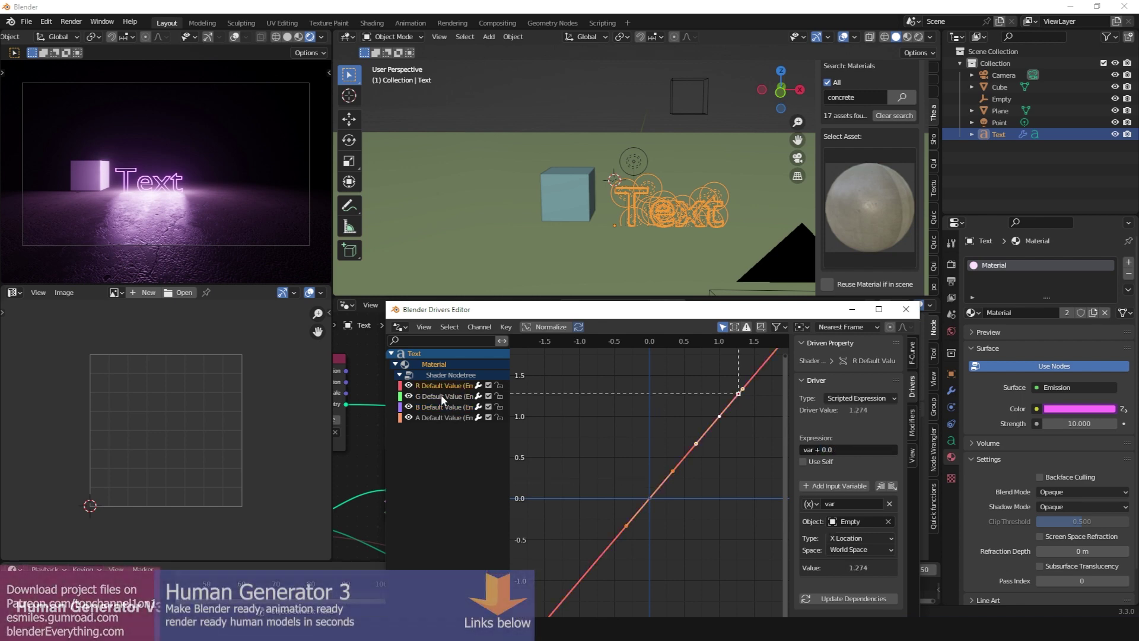
left_click(819, 449)
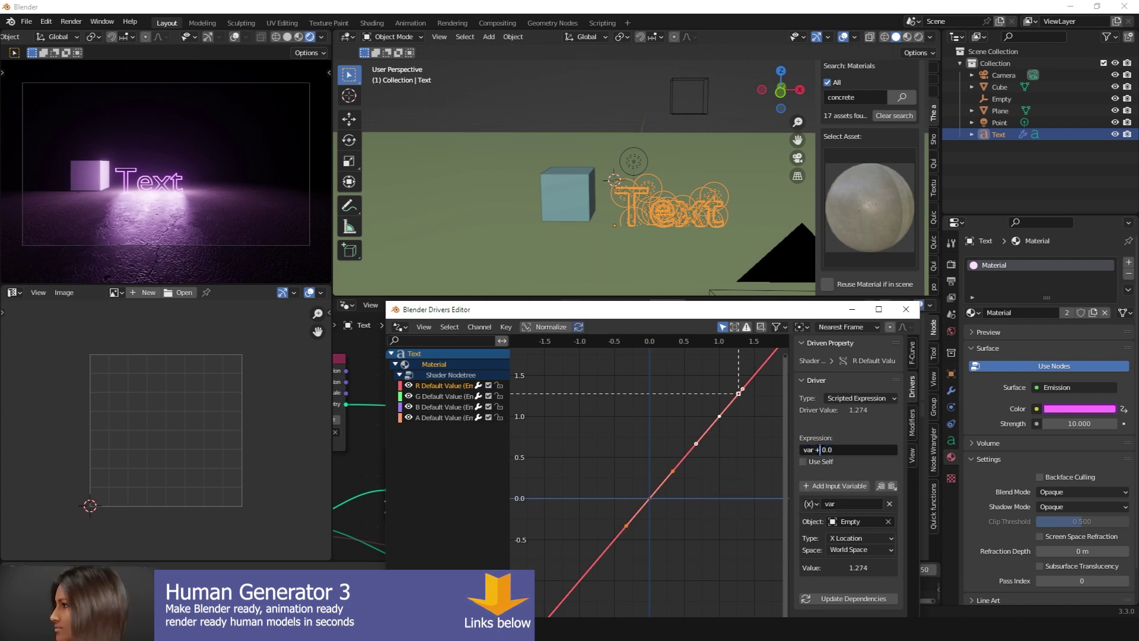
left_click_drag(821, 450, 843, 450)
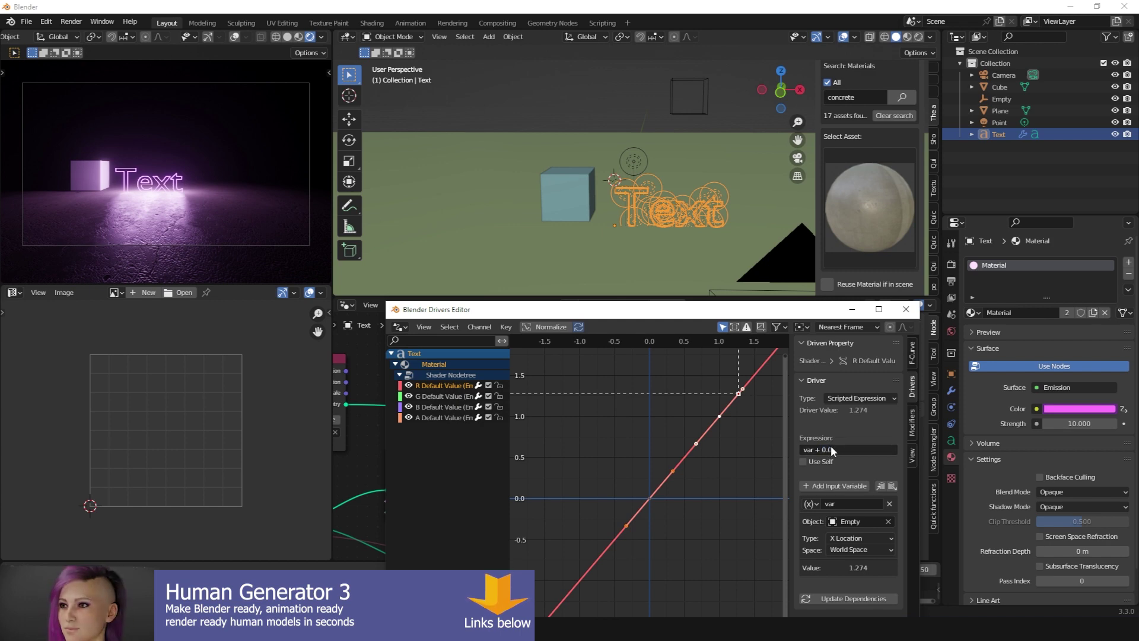
left_click(722, 442)
left_click(459, 396)
left_click(451, 407)
left_click(472, 396)
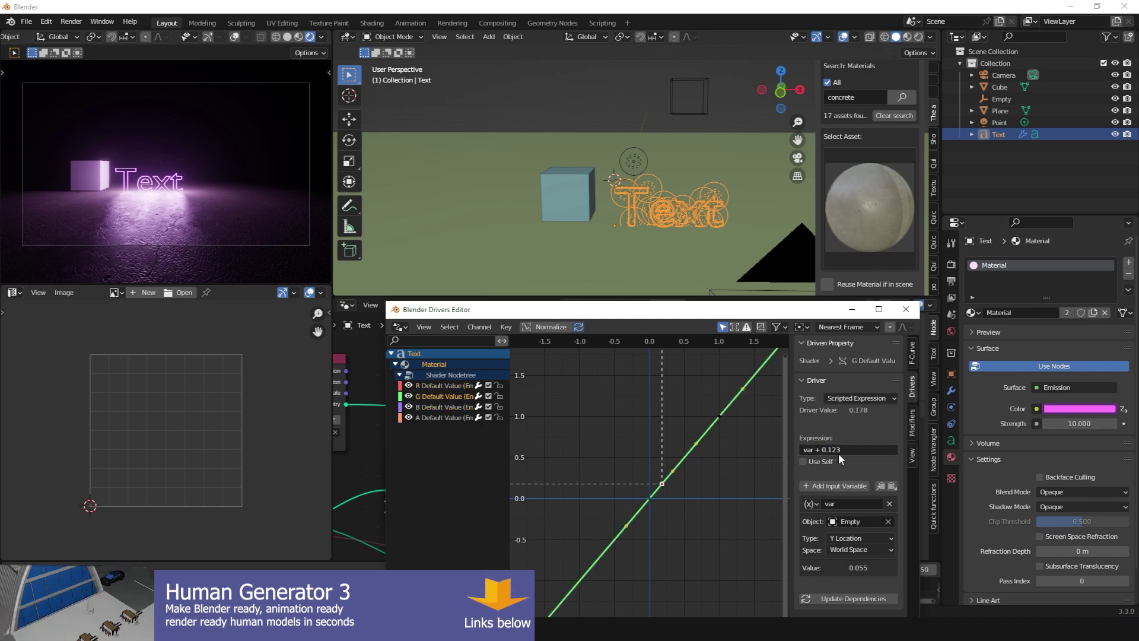
Remove the added constants from the R, G and B driver expressions of the text material, leaving only var.
left_click(436, 385)
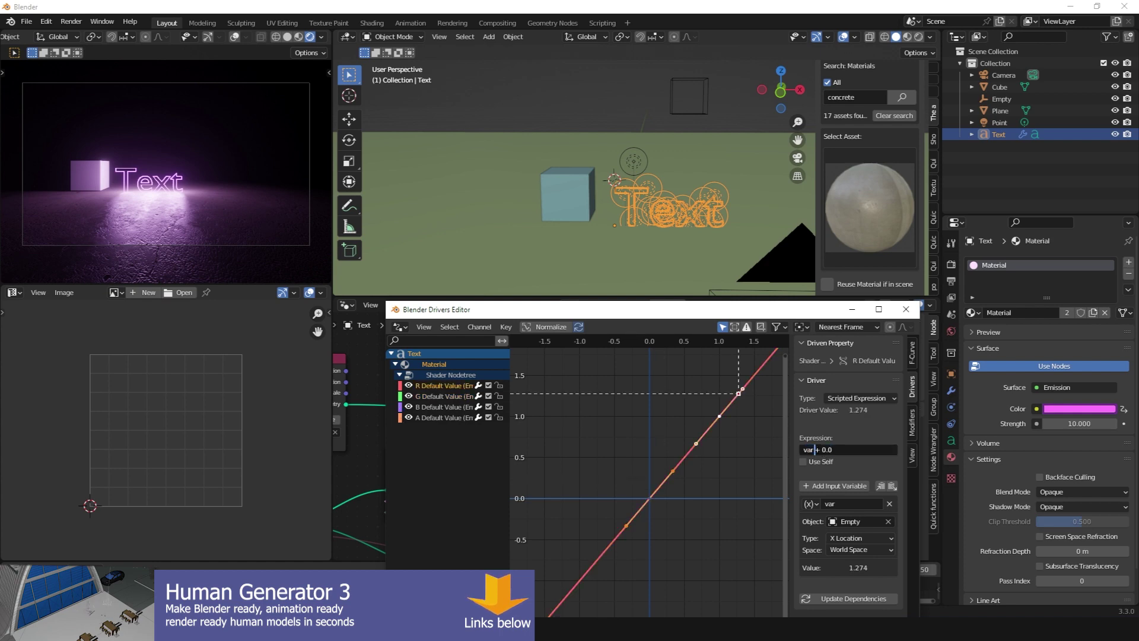
left_click(429, 396)
left_click(816, 449)
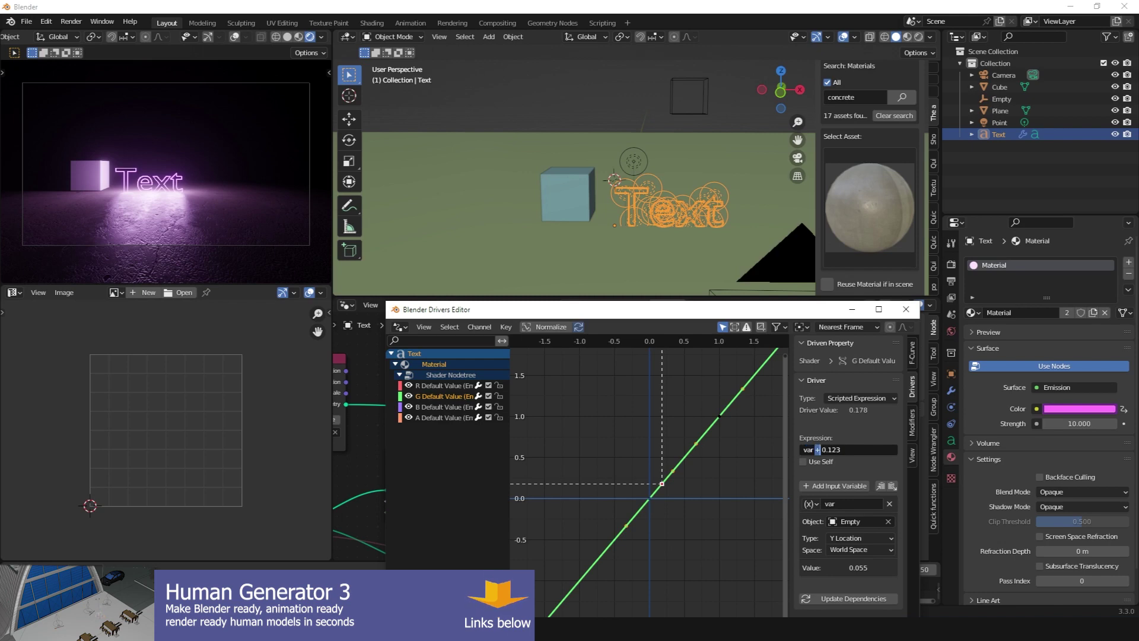
left_click(436, 407)
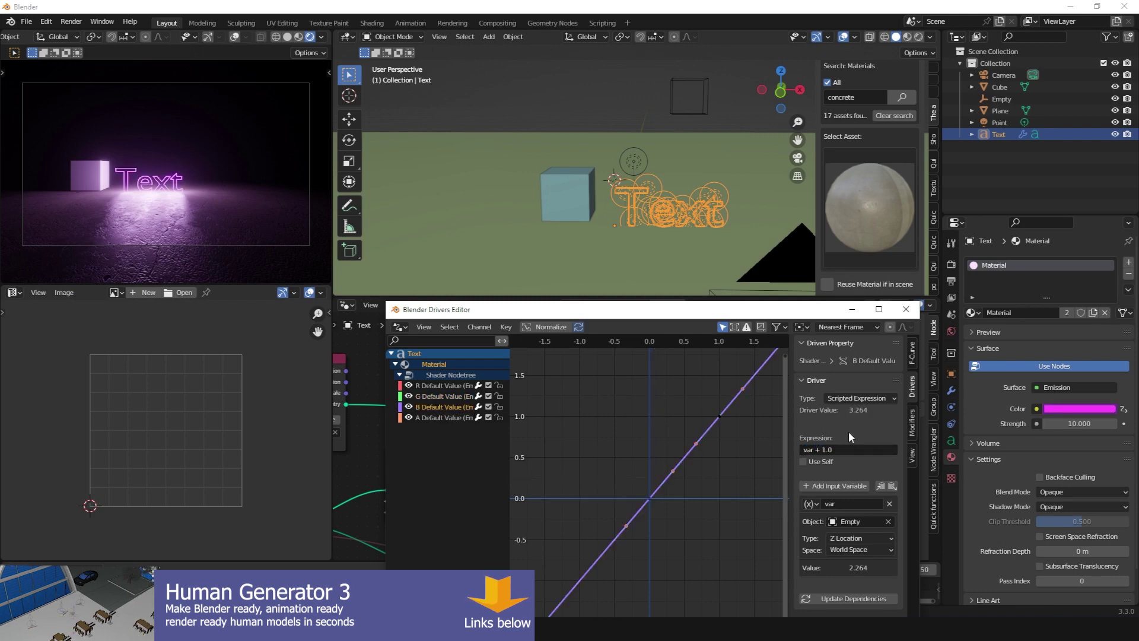
left_click(810, 450)
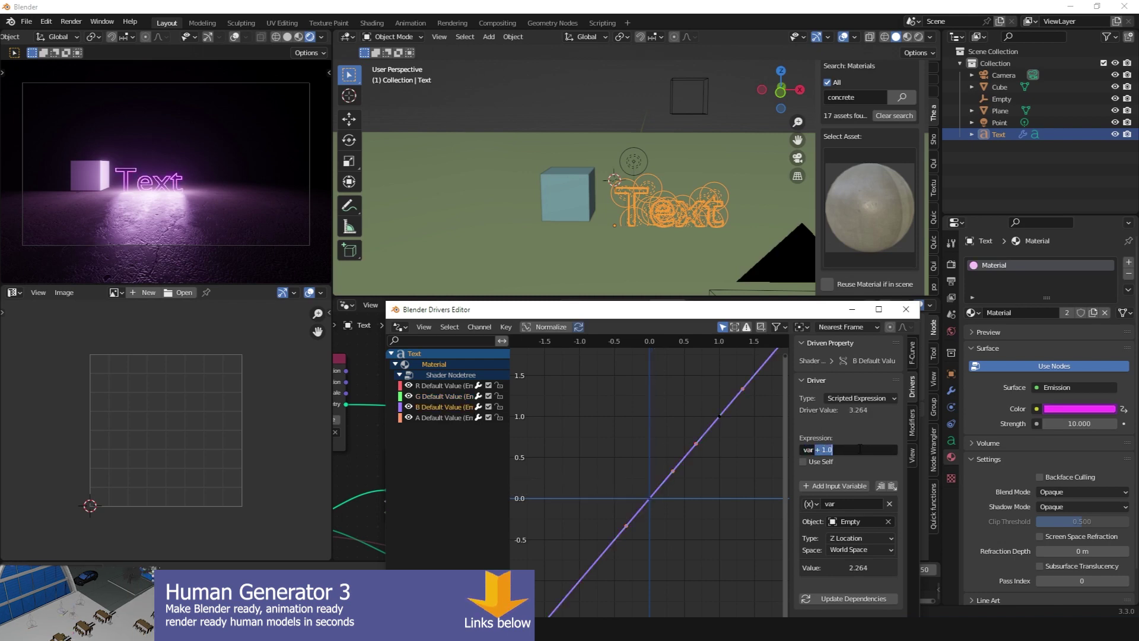
Select the empty and try moving it down toward the text to test the light and text colors together.
left_click(710, 105)
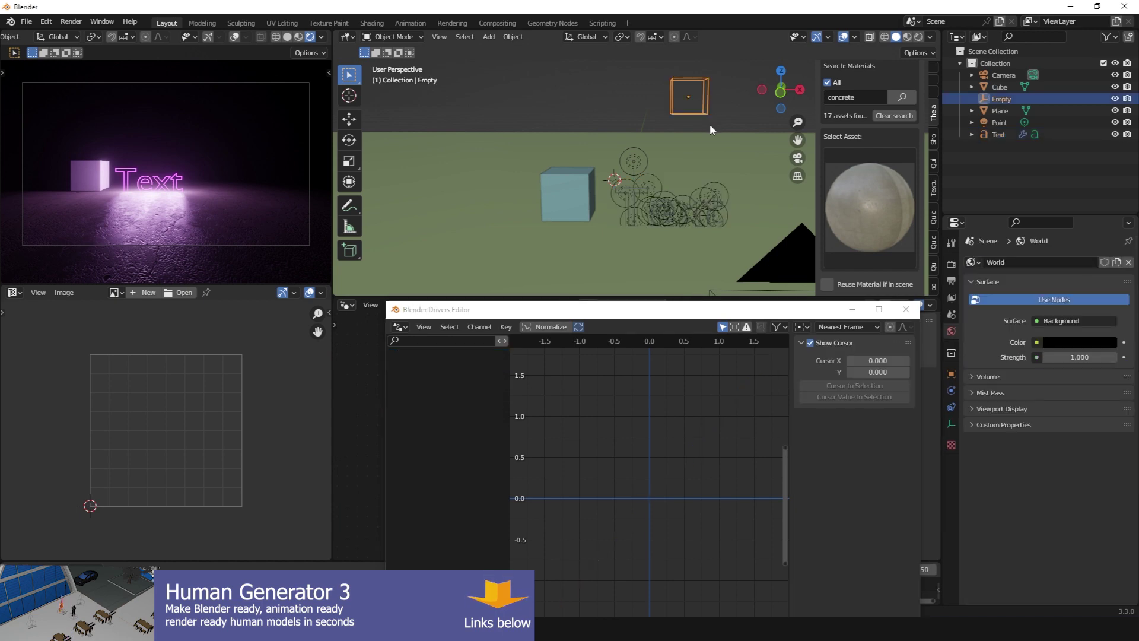
key("g")
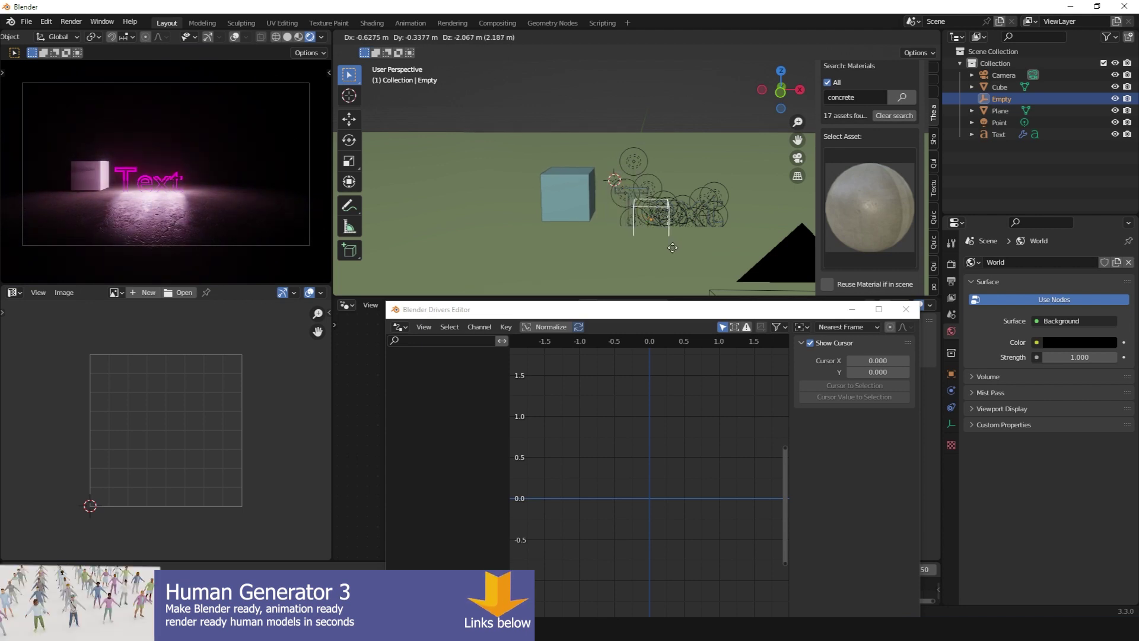
right_click(696, 271)
Snap the 3D cursor to the text's origin, and snap the empty to the cursor.
left_click(682, 213)
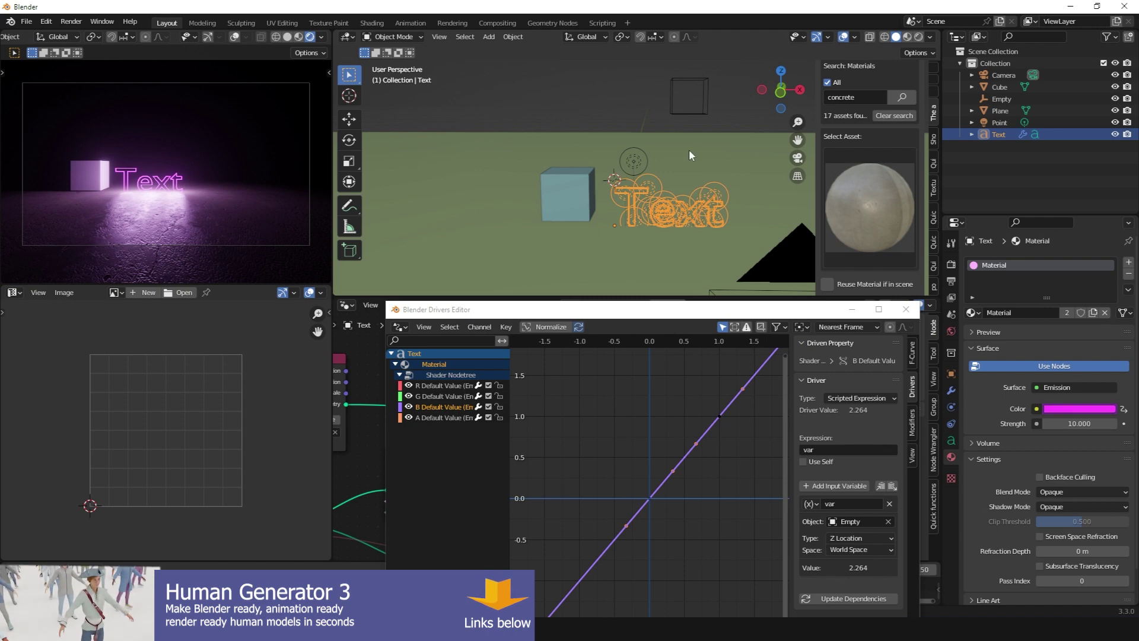
key("shift+s")
left_click(668, 270)
left_click(706, 93)
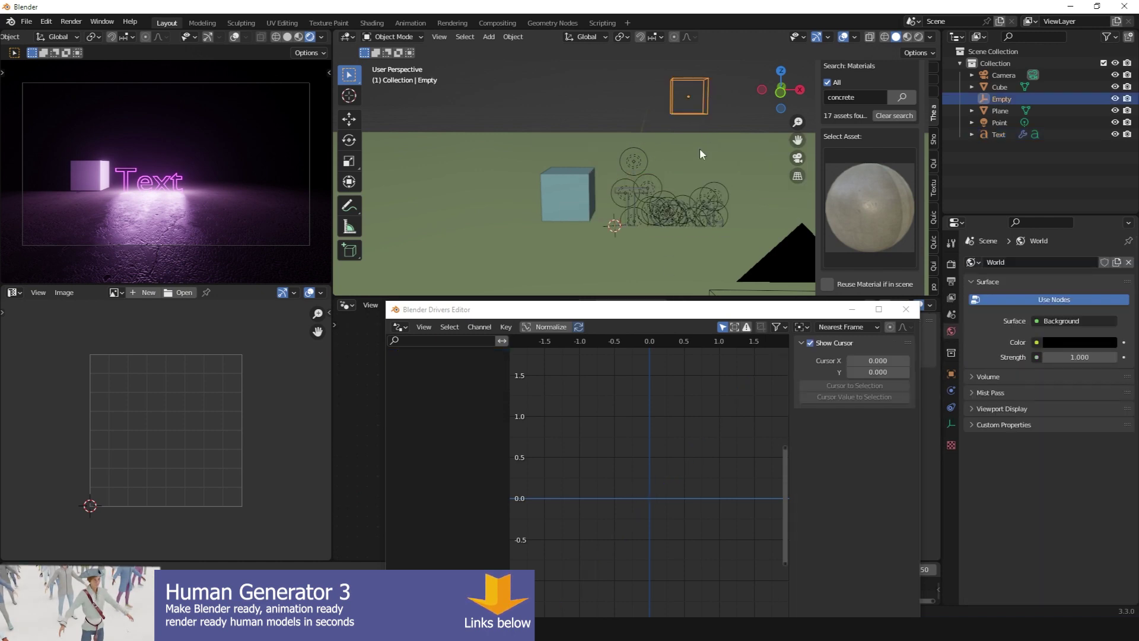
key("shift+s")
left_click(697, 58)
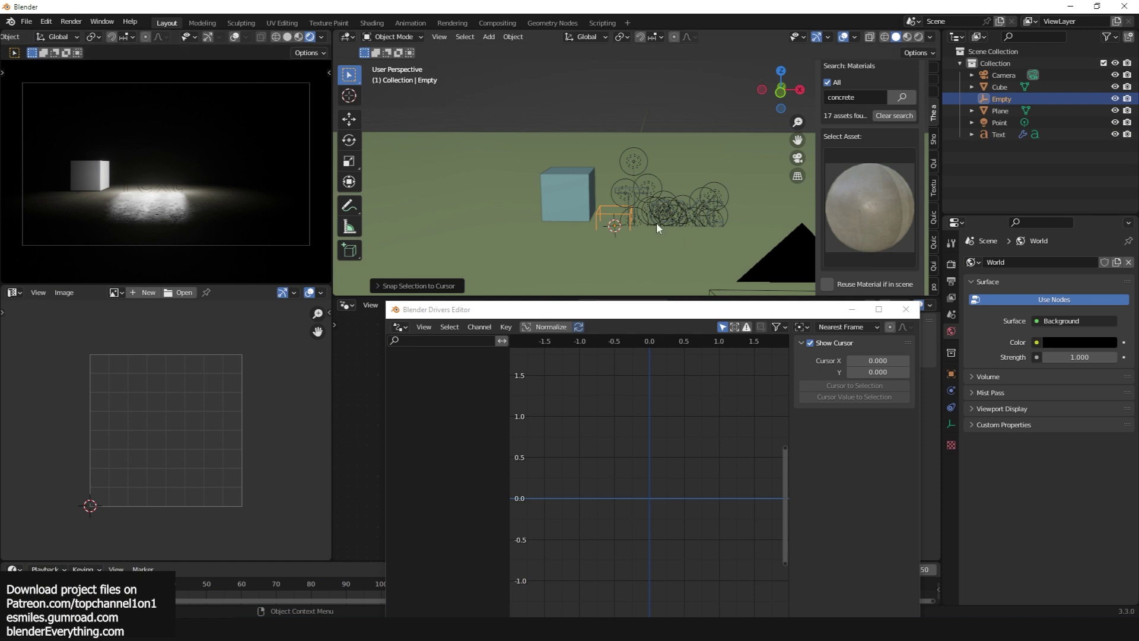
scroll(656, 221, "up", 1)
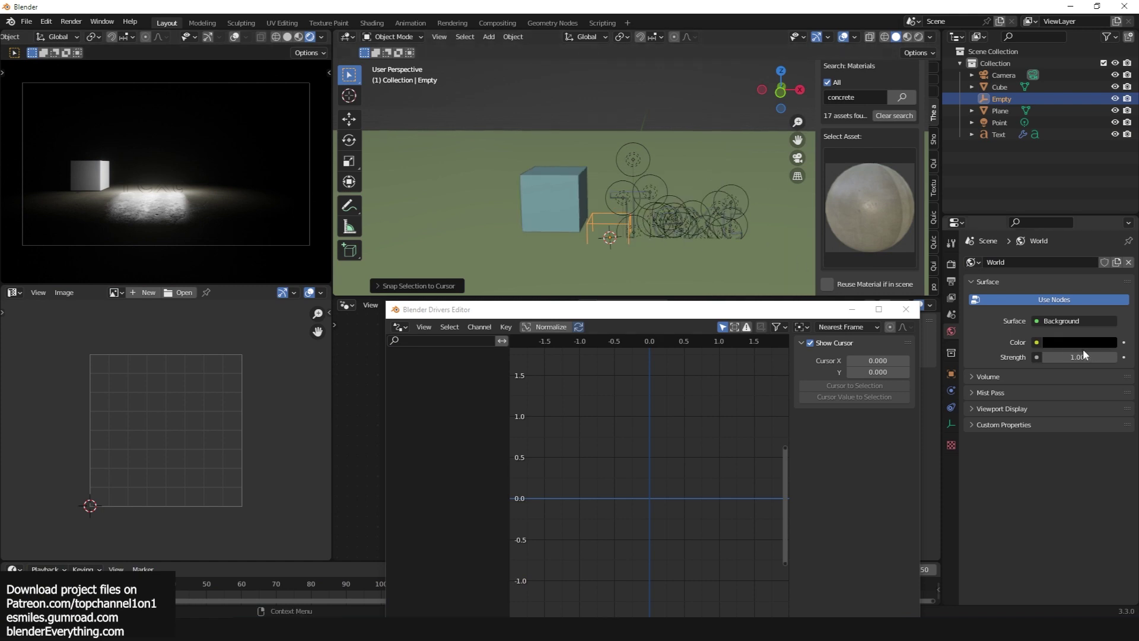
Select the text and add a constant after var in its material's B color driver expression.
scroll(618, 225, "up", 1)
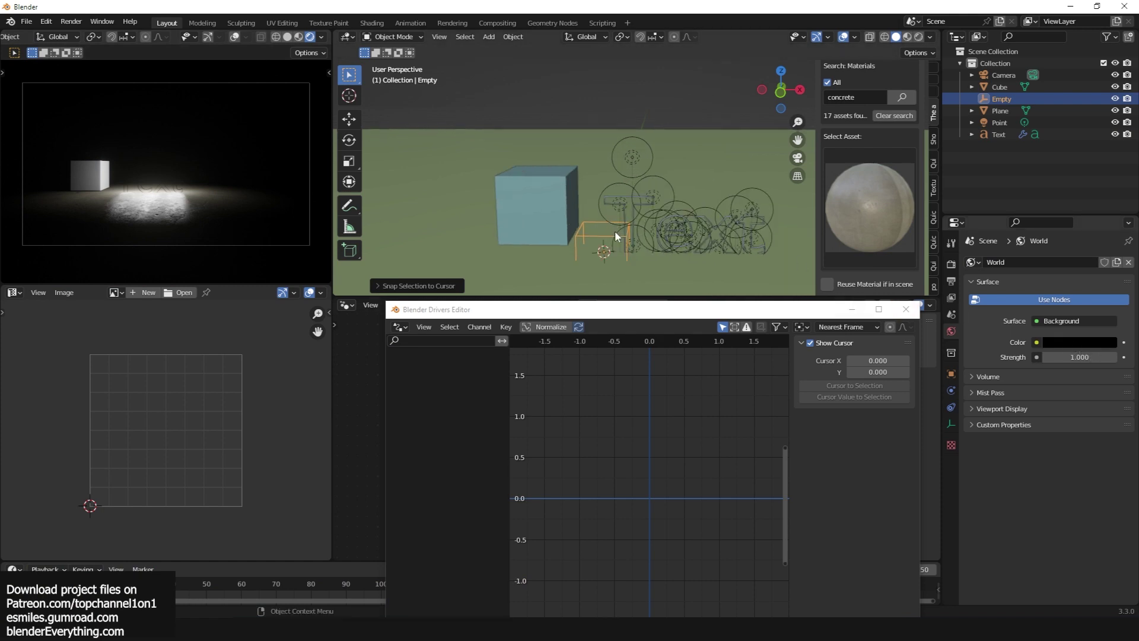
left_click(636, 228)
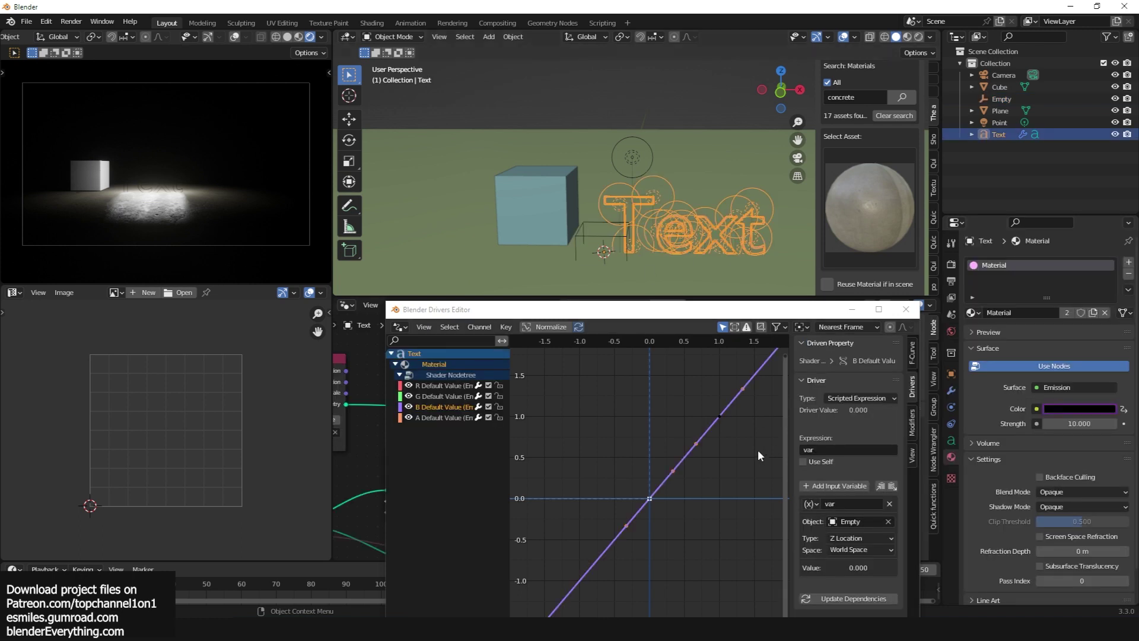
left_click(842, 449)
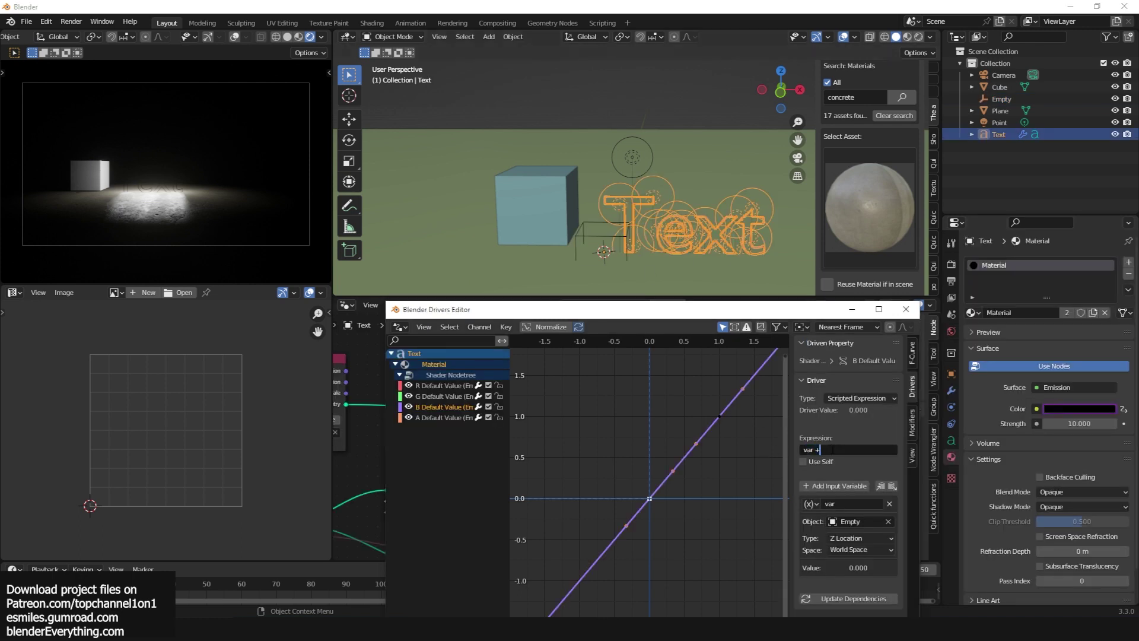
key("Return")
Set the expression of the text material's G color driver to var +.1, after trying var +1.
left_click(441, 396)
left_click(832, 450)
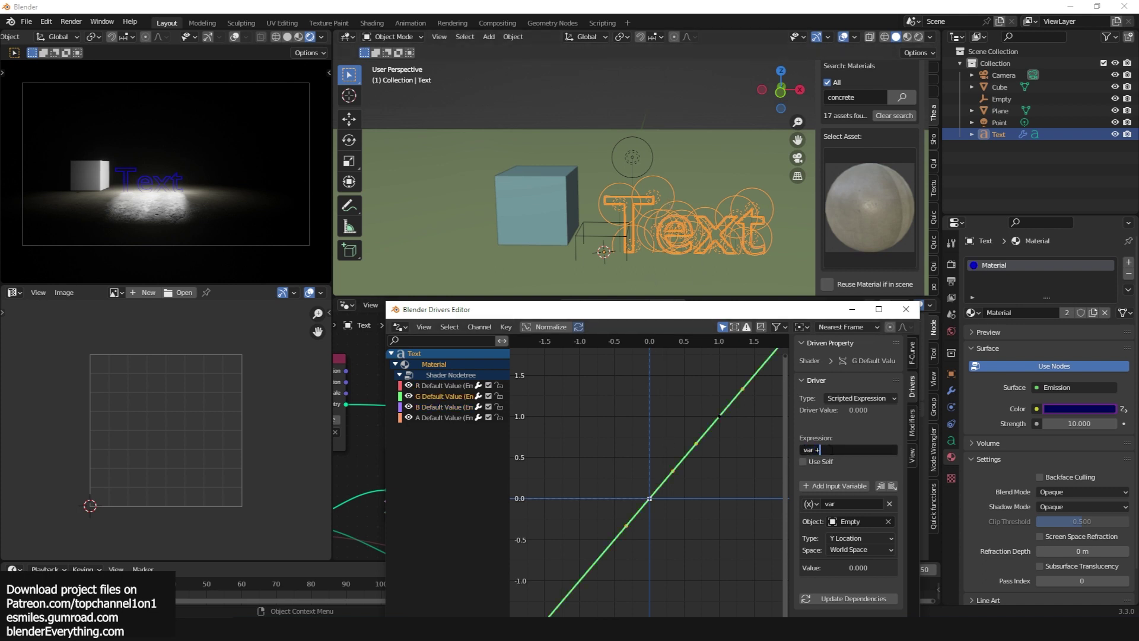
type("1")
key("Return")
left_click(831, 448)
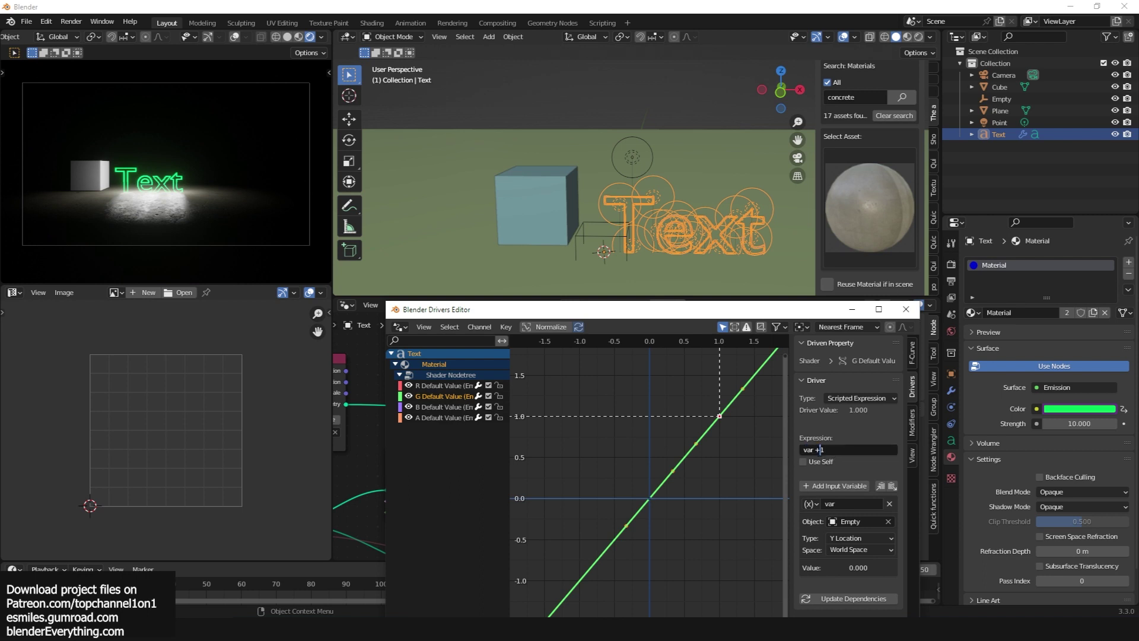
type(".")
key("Return")
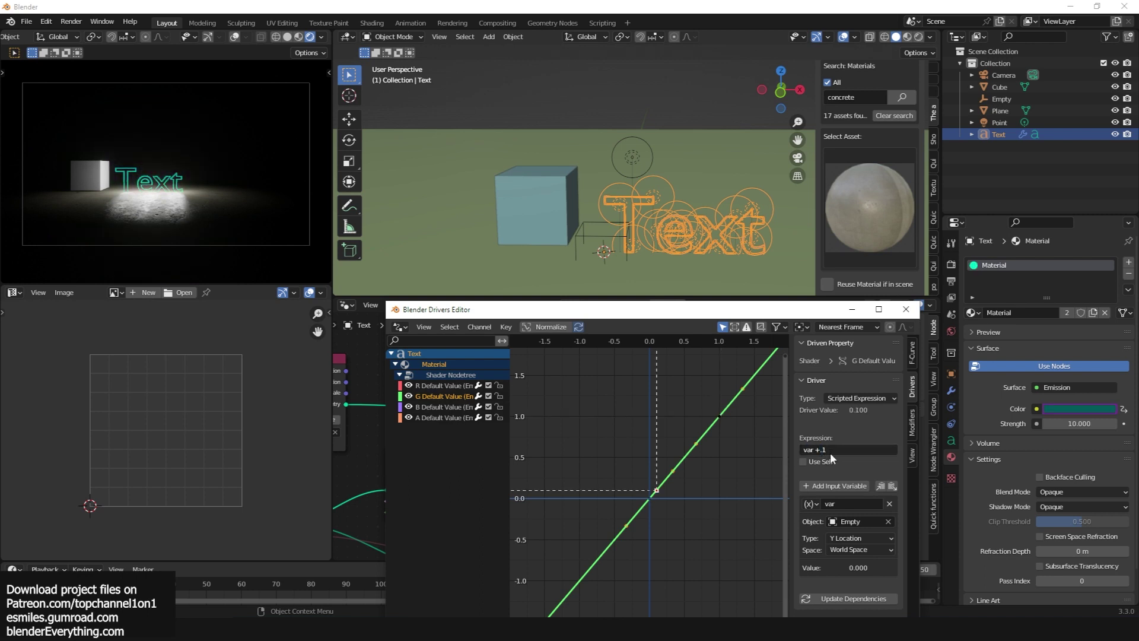
Set the expression of the text material's R color driver to var +.1.
left_click(469, 386)
left_click(874, 448)
type("+.1")
key("Return")
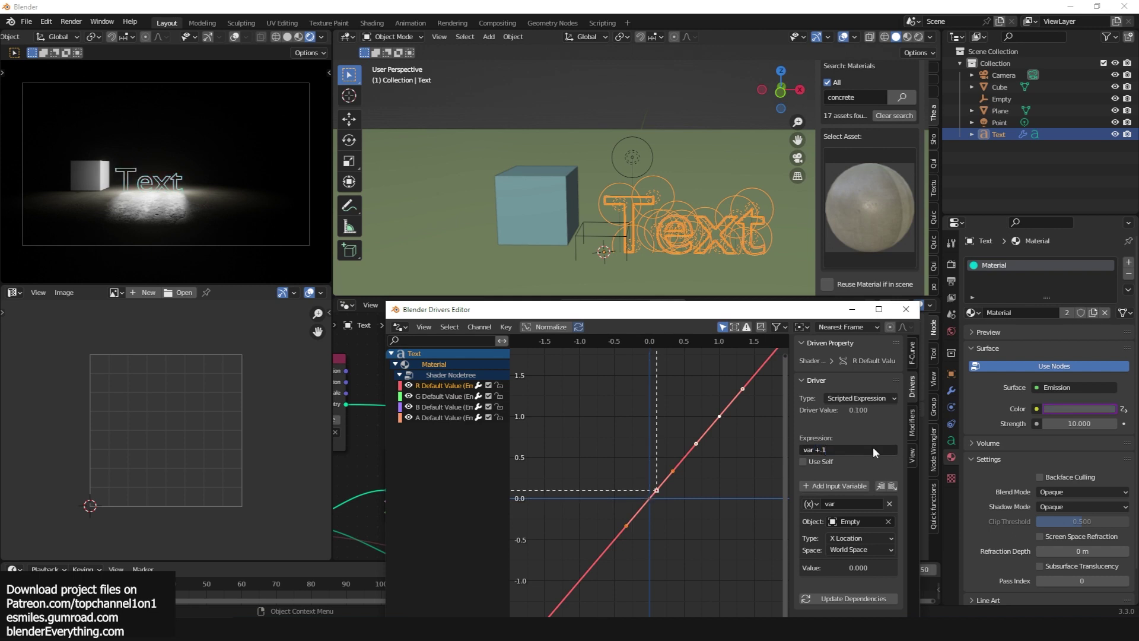
Select the empty and move it high above the text to give the sign and its lights a purple color.
left_click(589, 223)
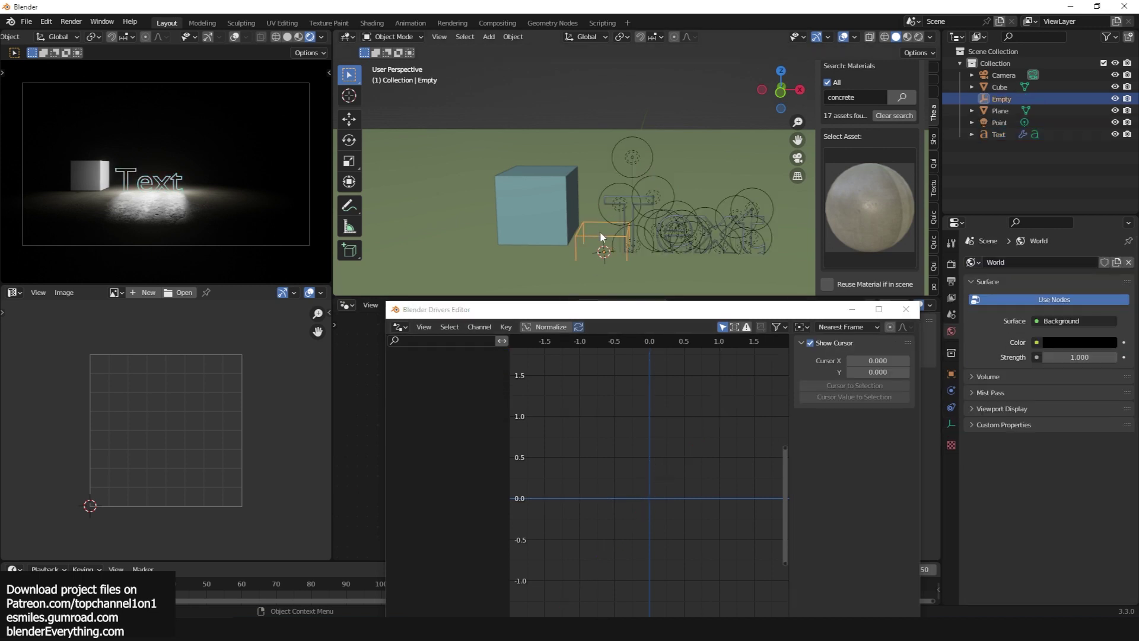
scroll(604, 233, "down", 2)
key("g")
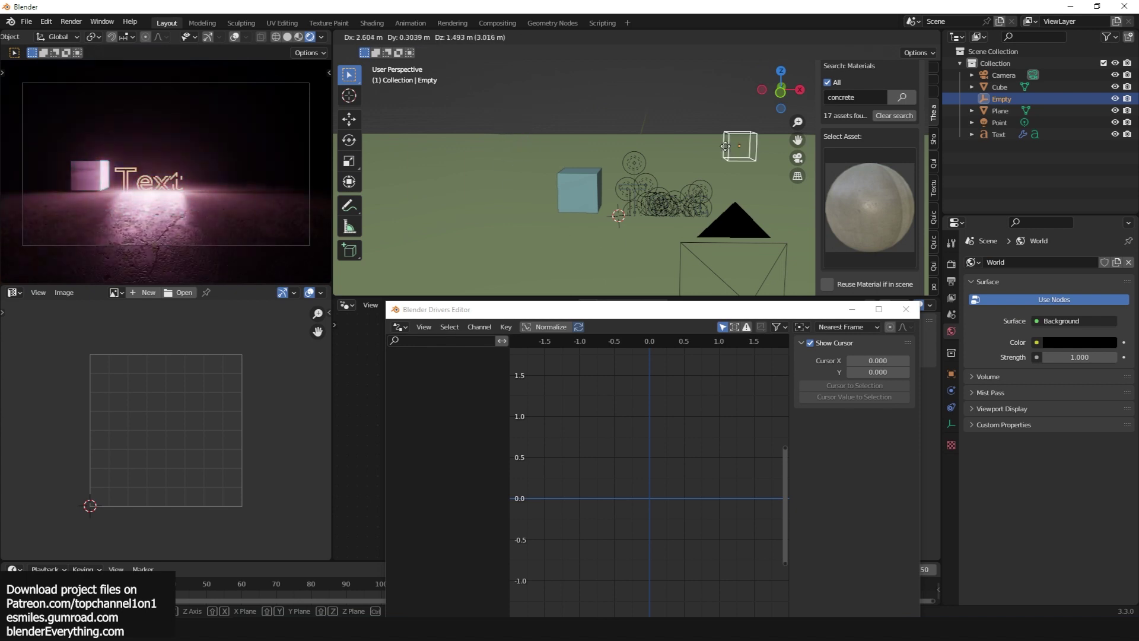
left_click(683, 92)
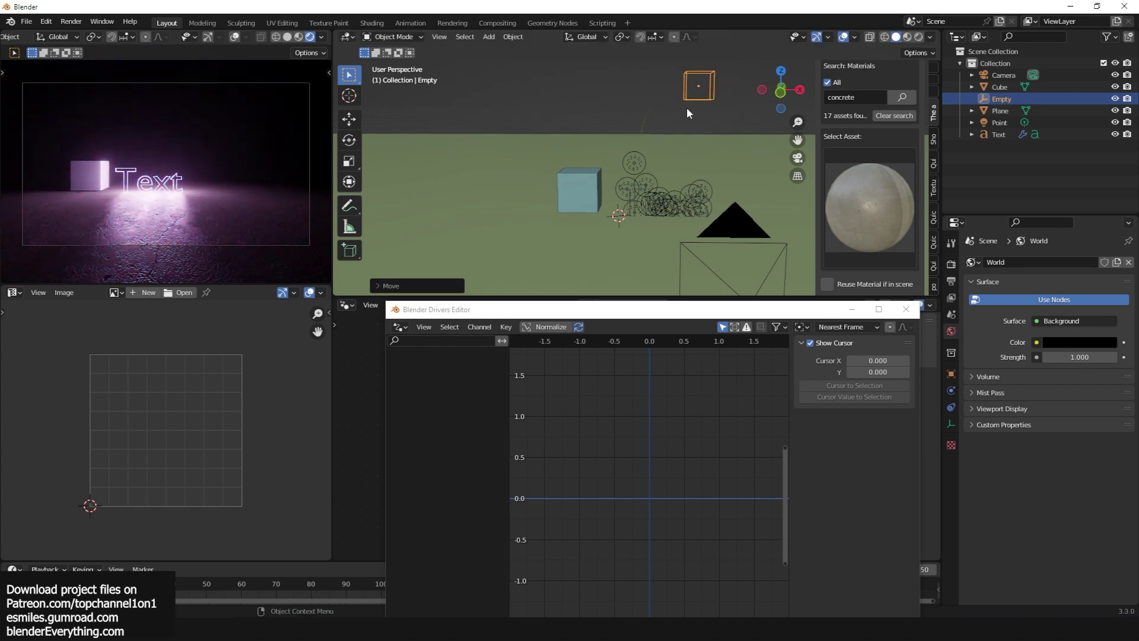
Replace the word in the text object with "editable" to test that the neon effect follows the text.
scroll(638, 193, "up", 2)
left_click(638, 195)
key("Tab")
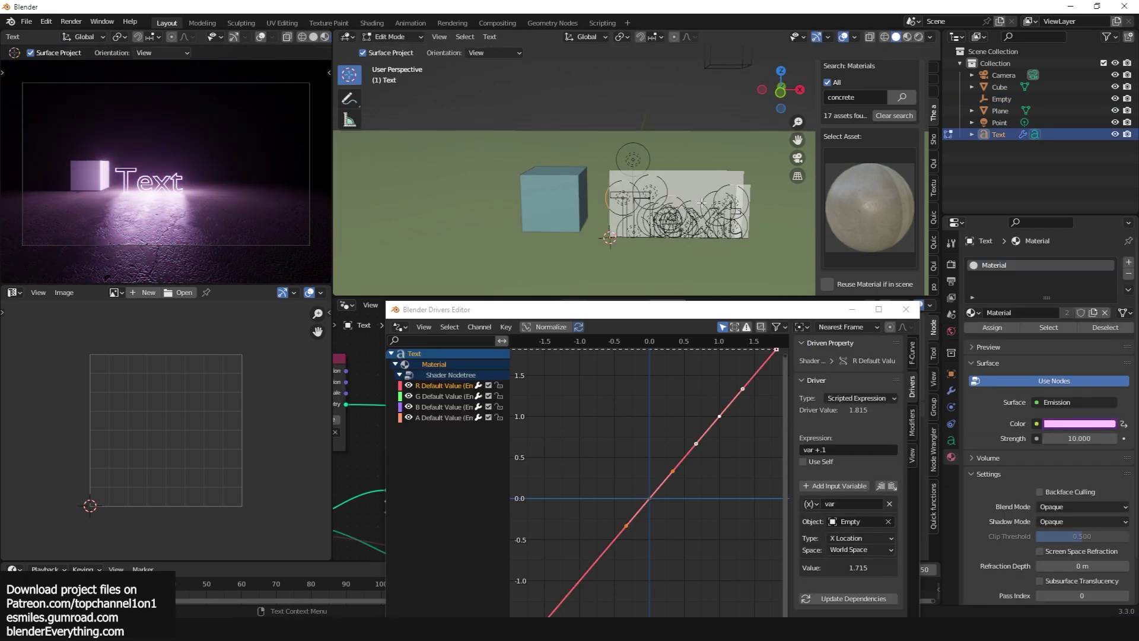
key("BackSpace")
key("BackSpace")
key("BackSpace")
key("BackSpace")
type("edit")
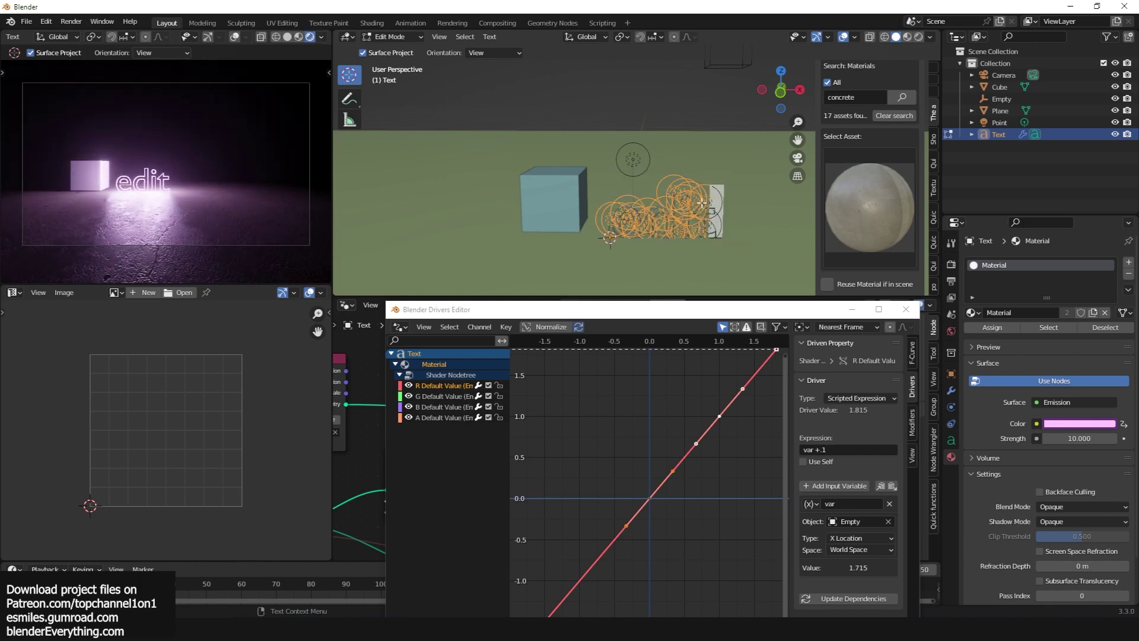
type("able")
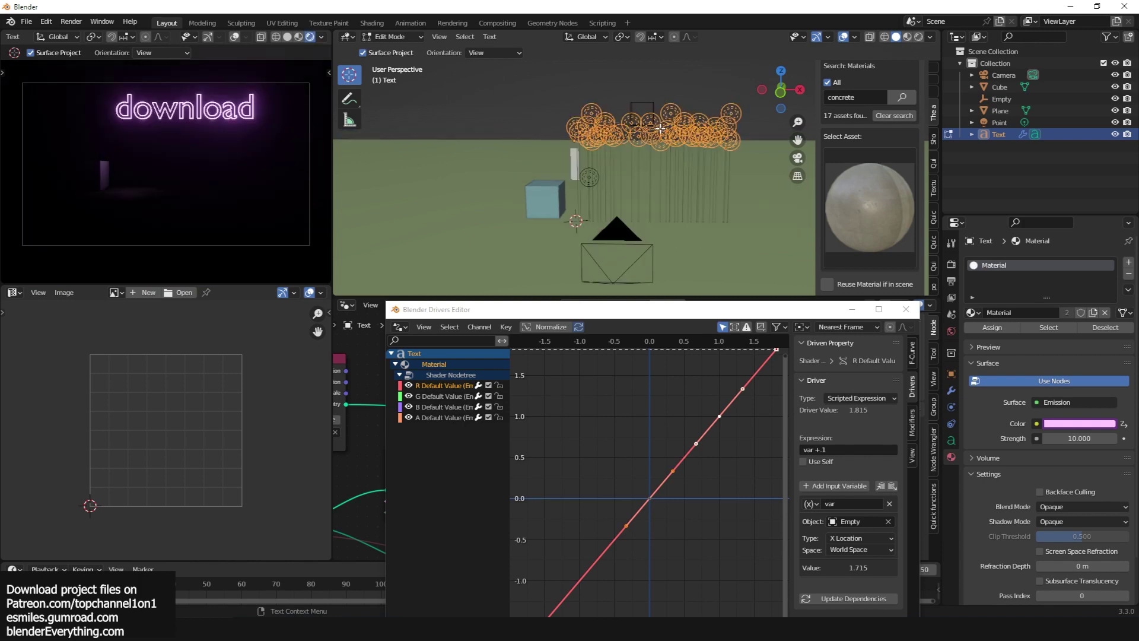
Below "download", add the lines "project on" and "BlenderEveryth" to the text object and finish editing it.
key("Return")
type("project")
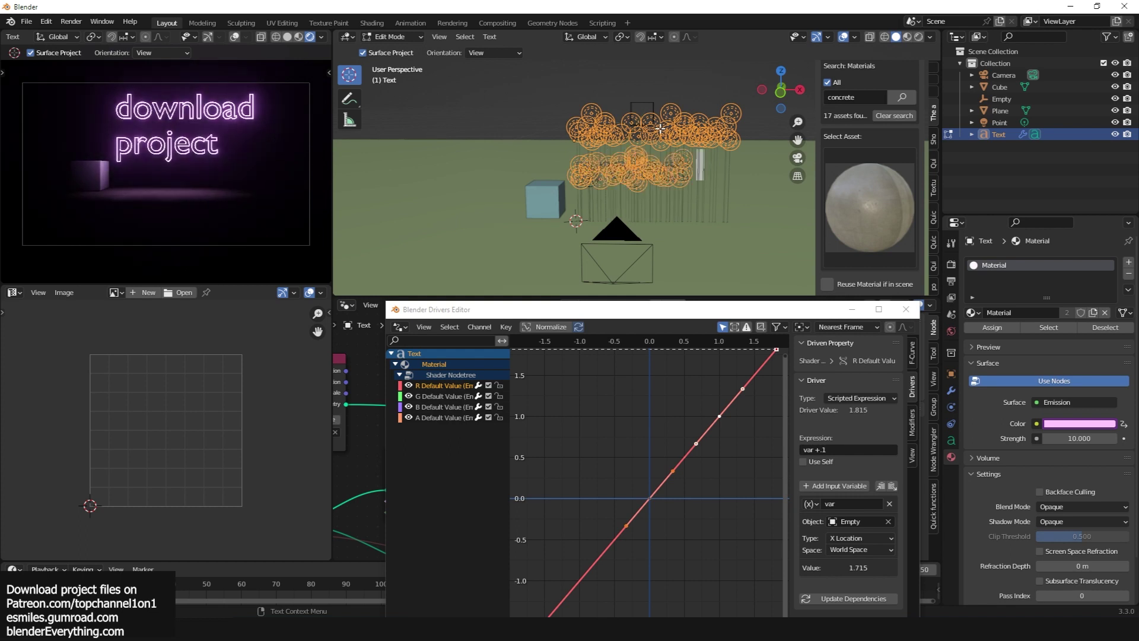
type(" on")
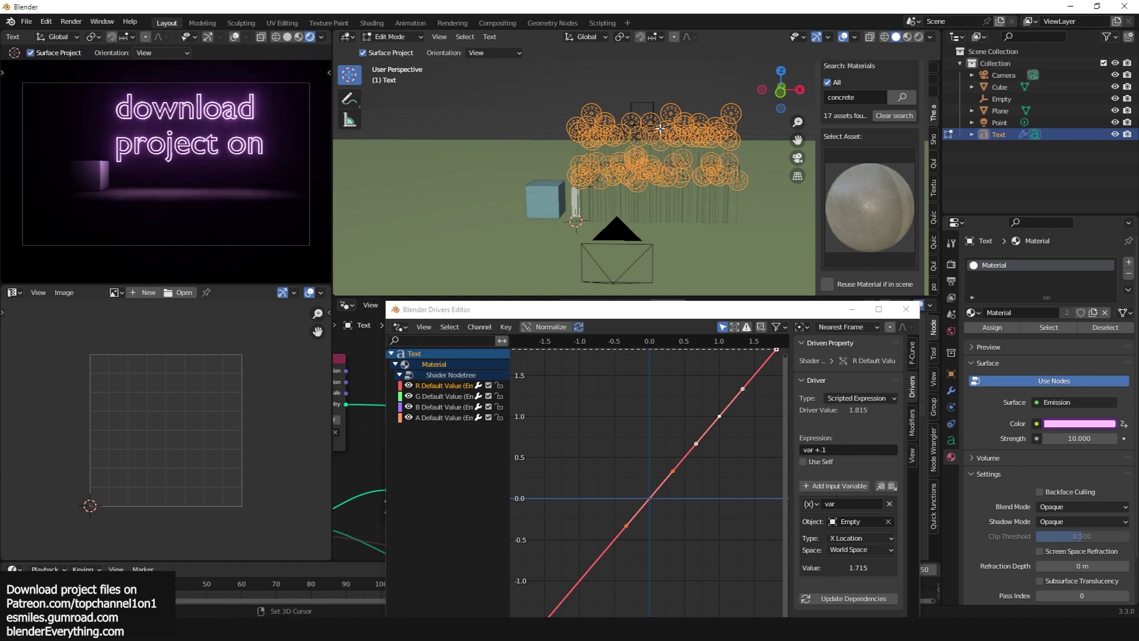
key("Return")
type("Blender")
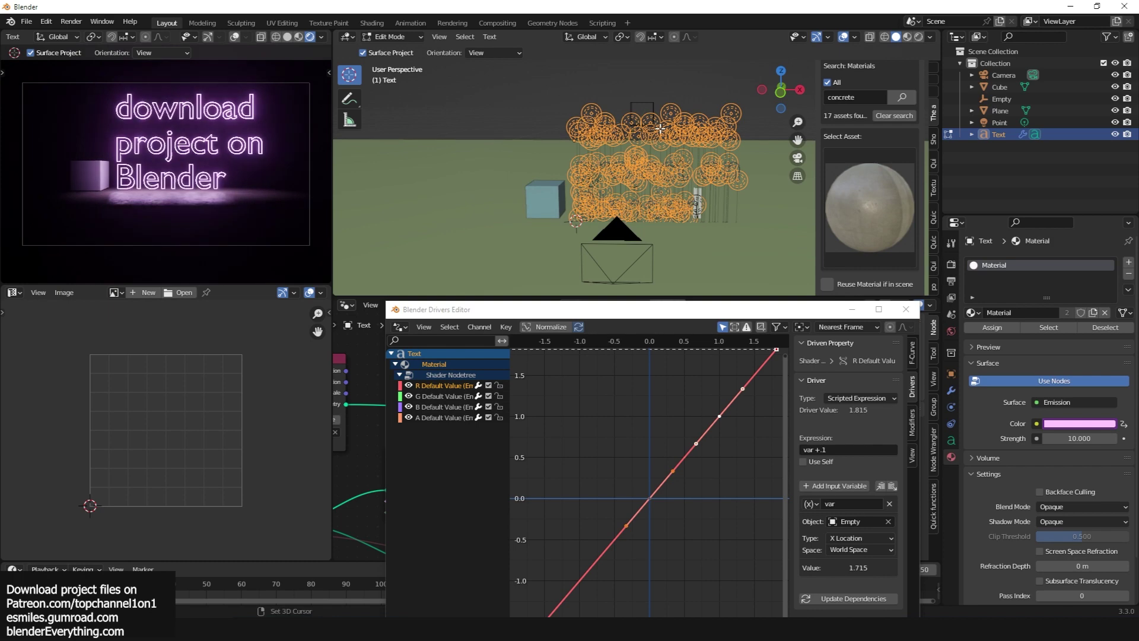
type("Everyth")
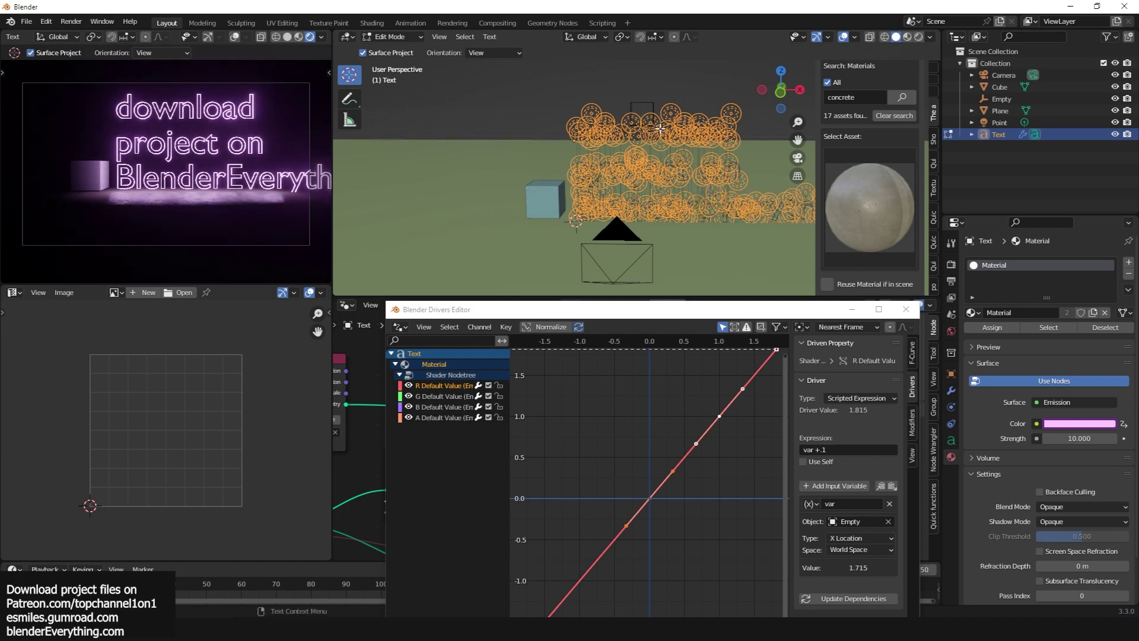
key("Tab")
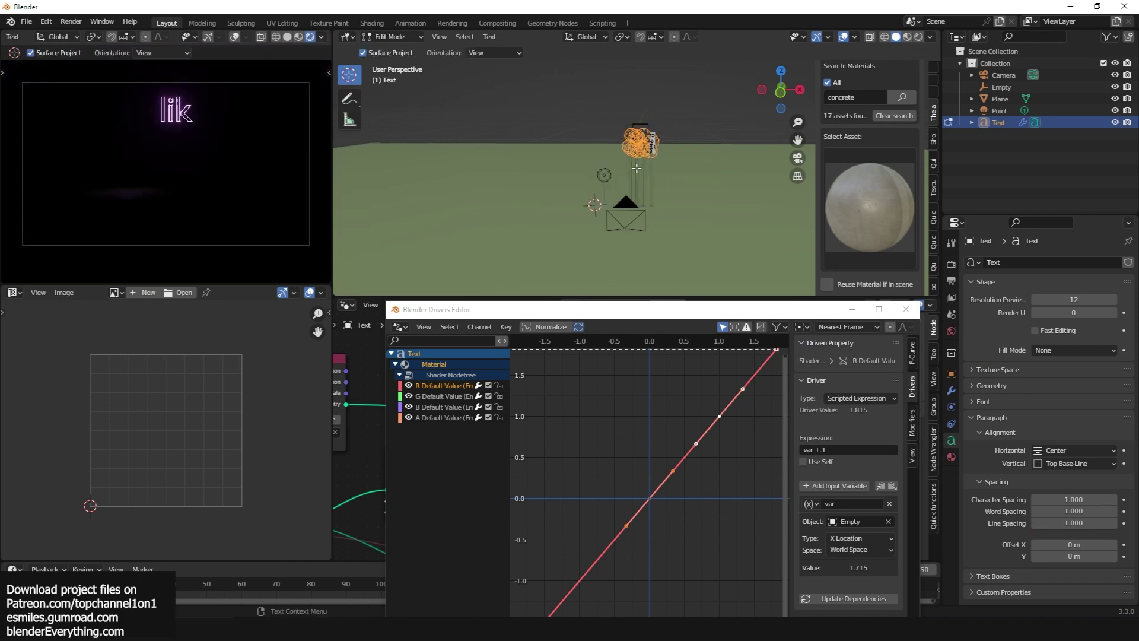
Complete the centered text as three lines reading "like", "subscribe" and "see yah".
type("e")
key("Return")
type("sub")
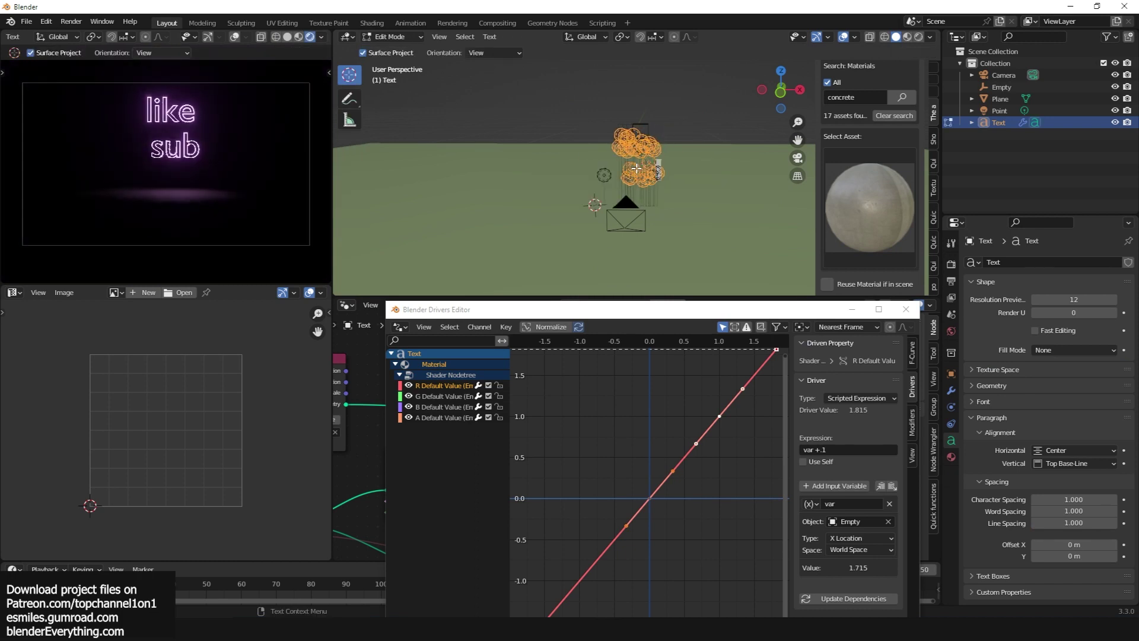
type("scribe ")
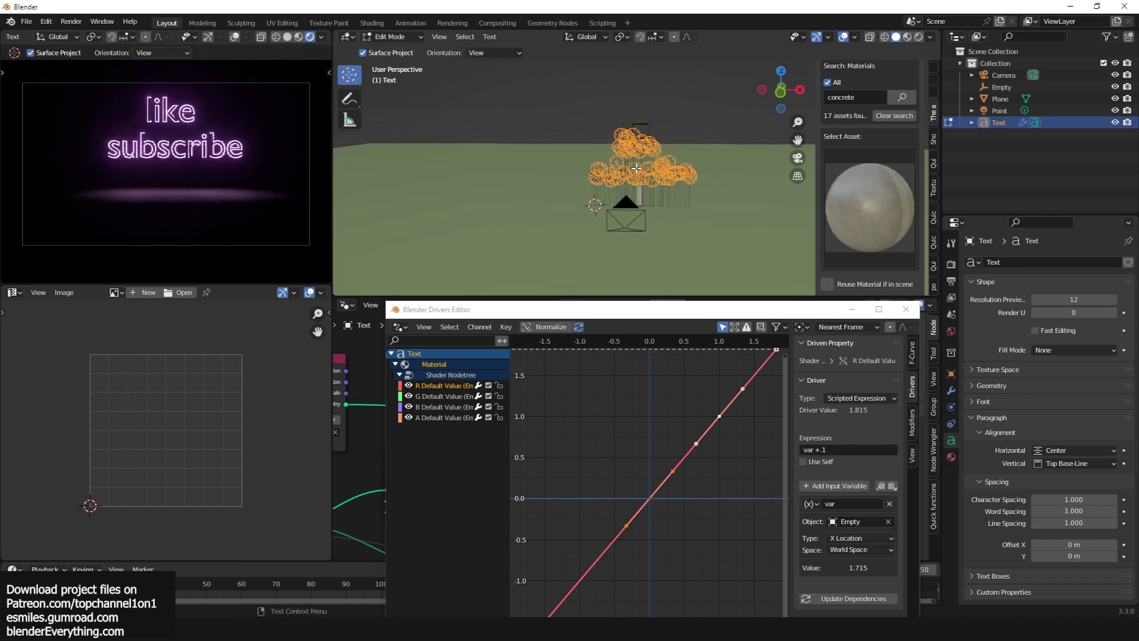
type("see yah !")
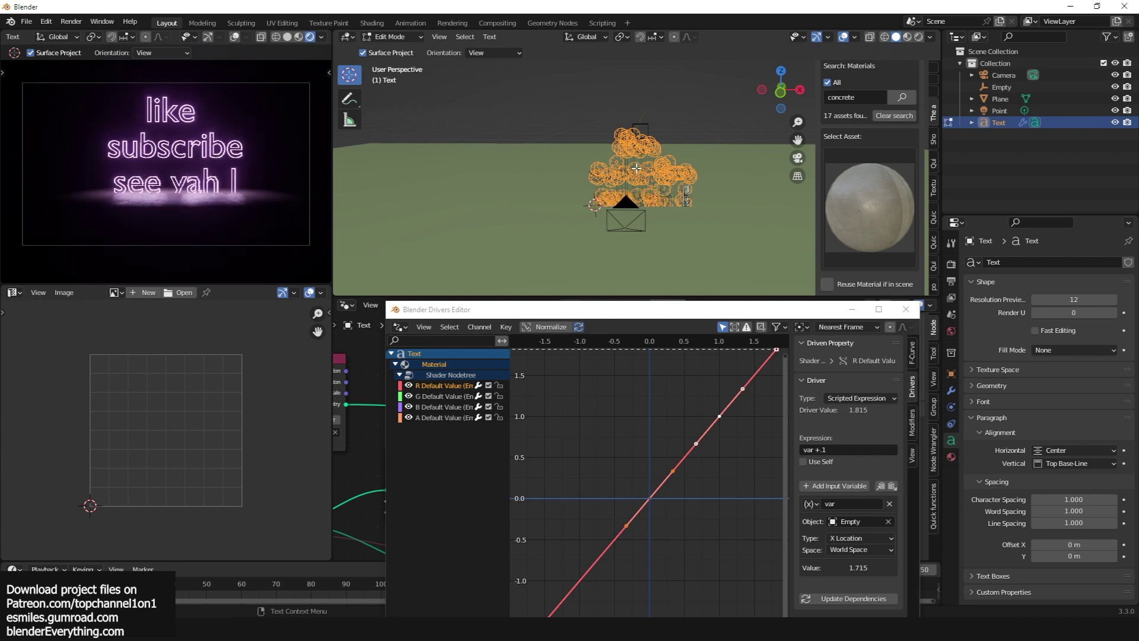
key("BackSpace")
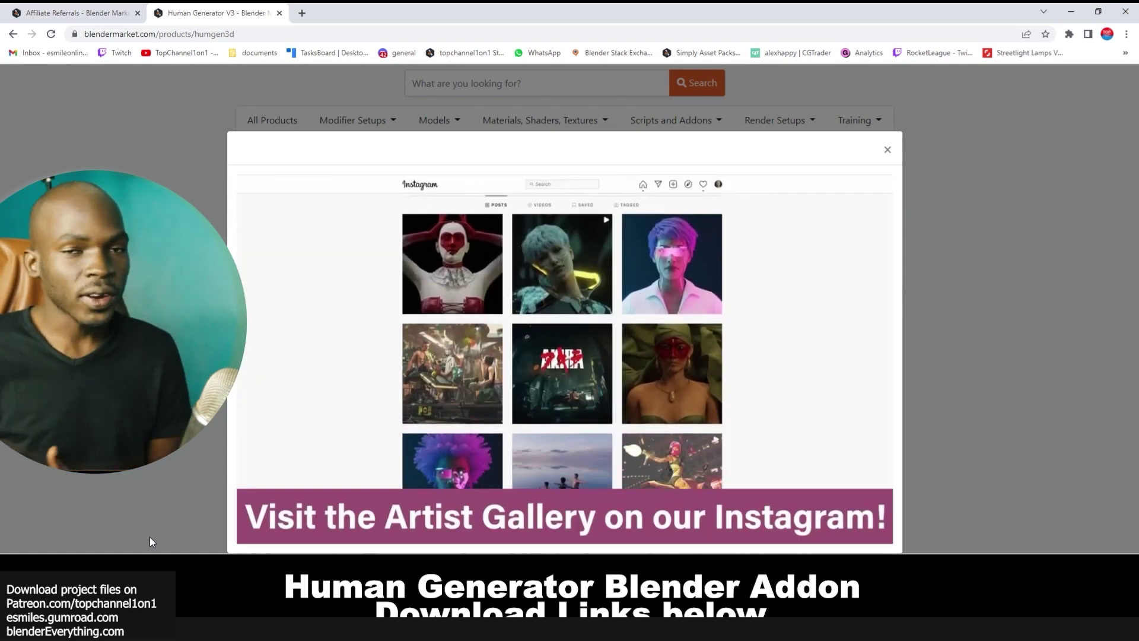
Dismiss the enlarged gallery image and look through the Human Generator product page on Blender Market in the browser.
left_click(984, 360)
scroll(984, 360, "down", 10)
scroll(983, 360, "down", 15)
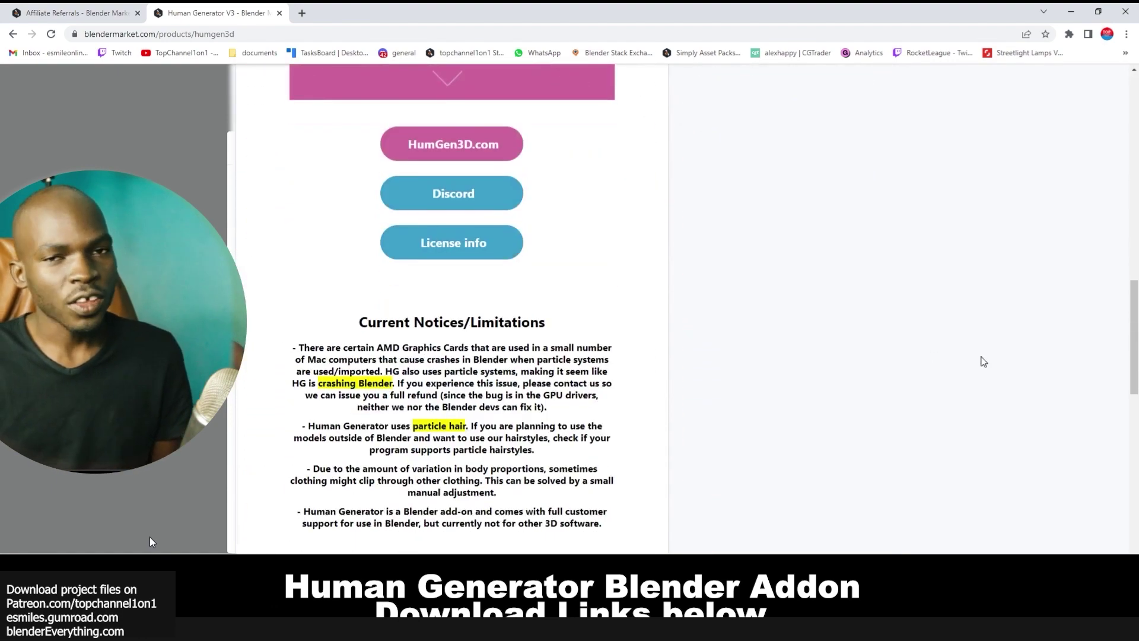
scroll(983, 361, "down", 7)
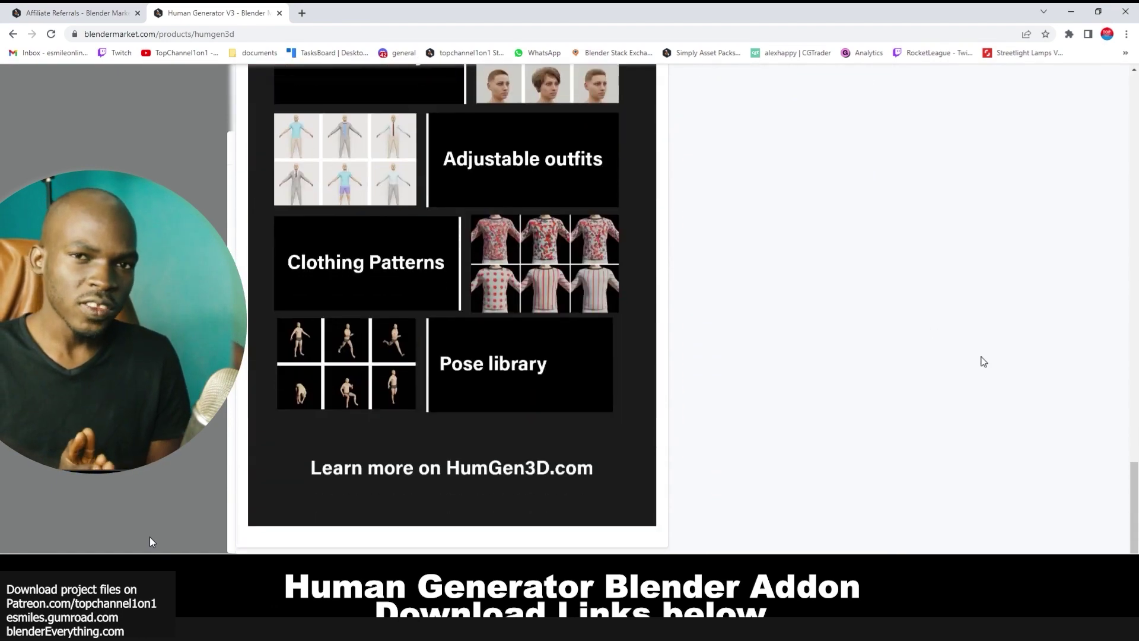
scroll(983, 361, "up", 5)
scroll(983, 360, "up", 7)
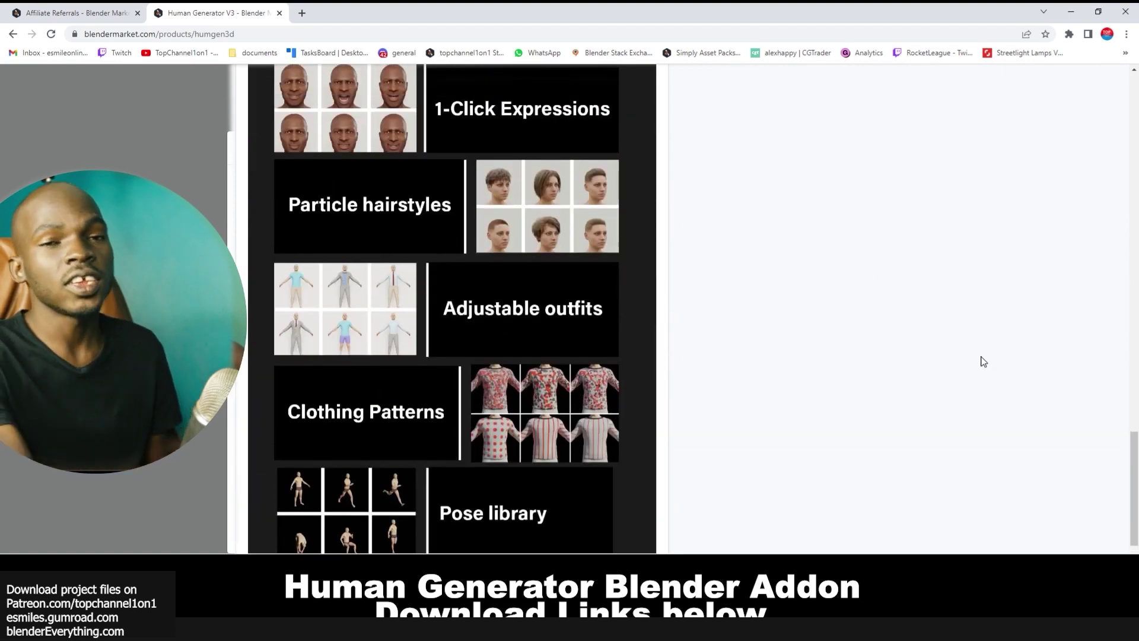